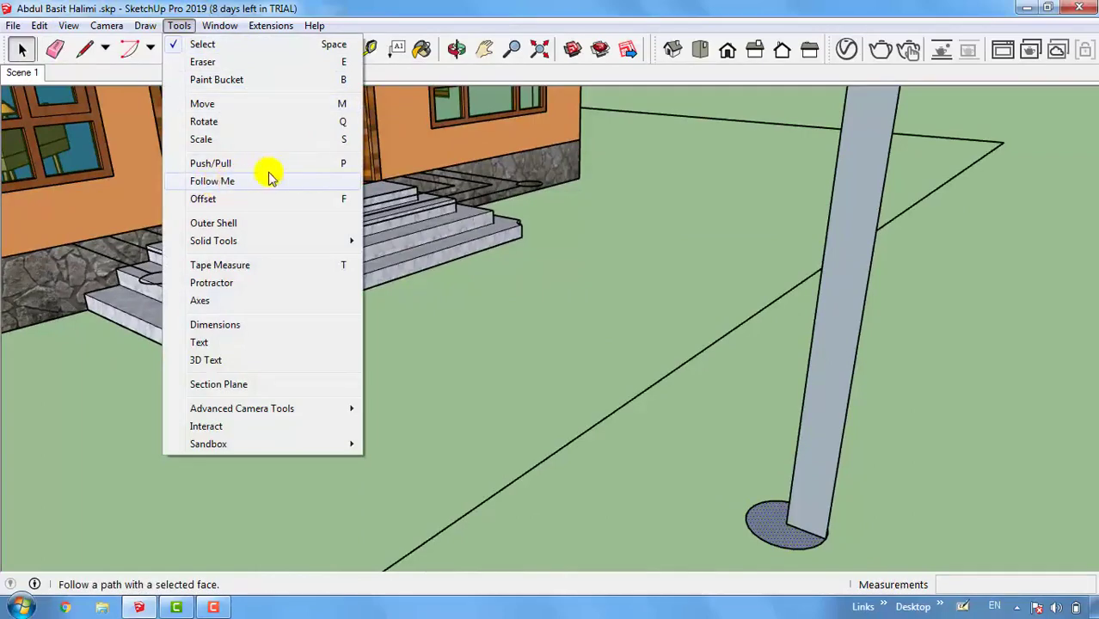
Step: Sweep the column's profile face around the selected base circle with Follow Me to form the round column
click(317, 189)
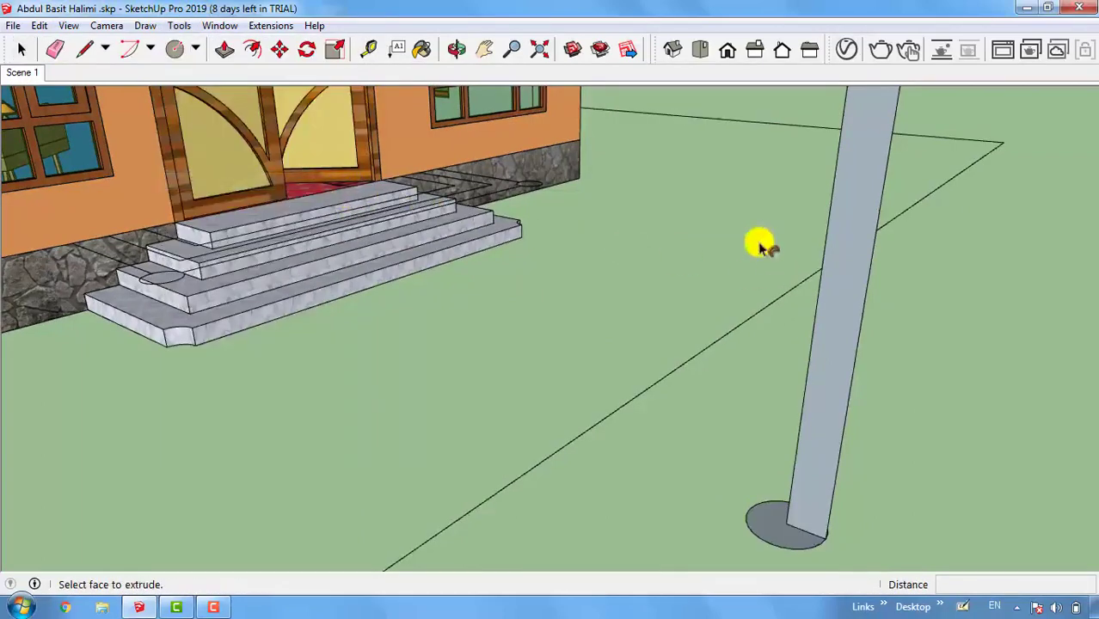
click(848, 256)
scroll(756, 501, down, 6)
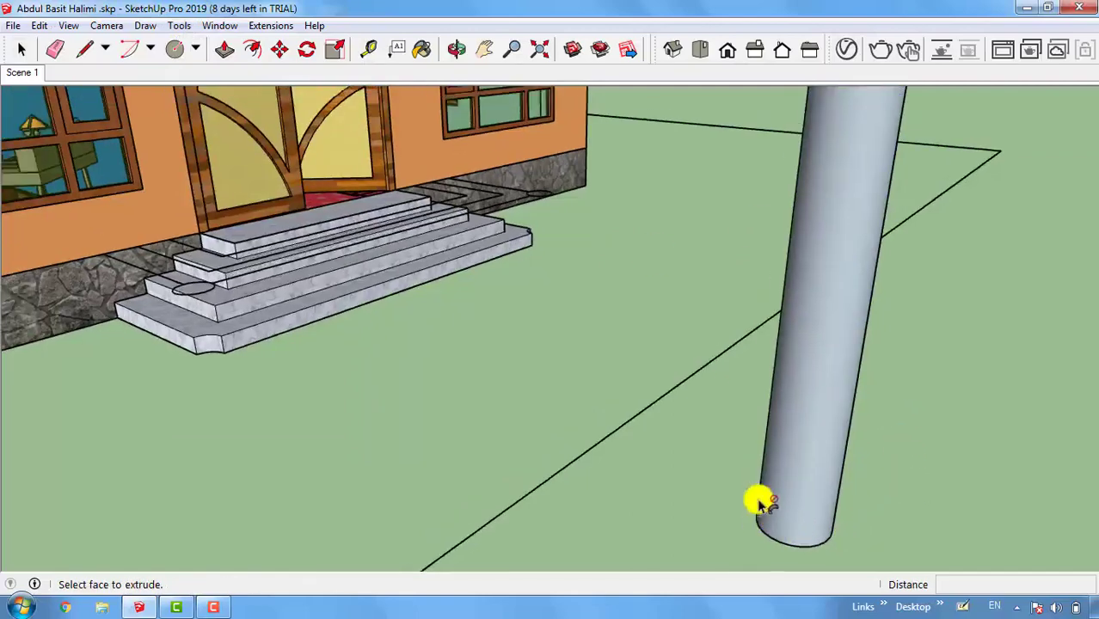
scroll(776, 477, down, 3)
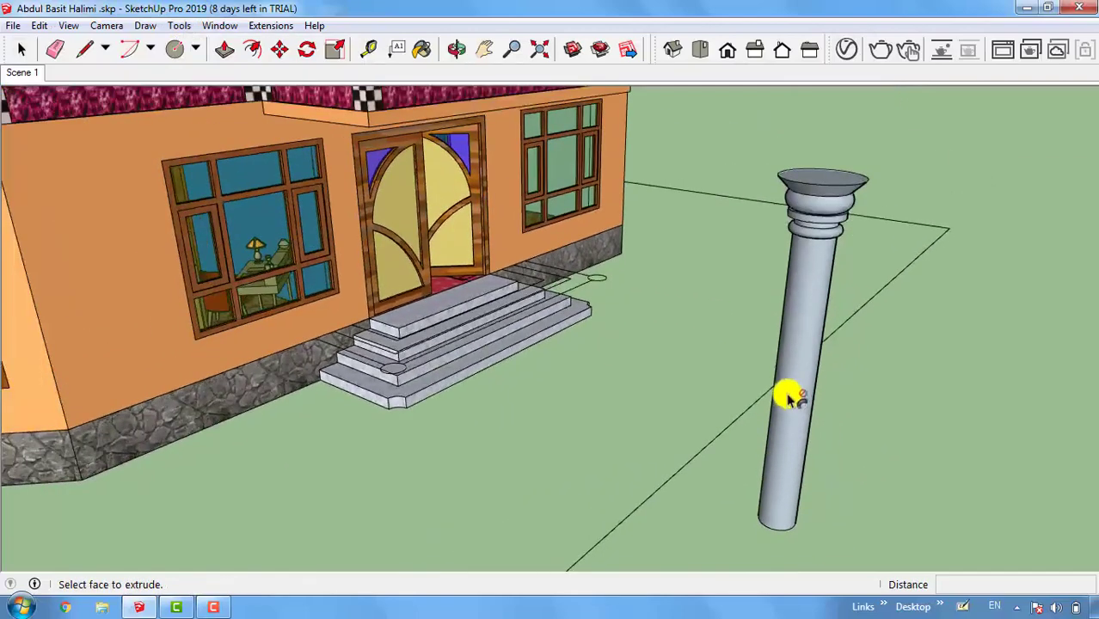
scroll(846, 218, up, 5)
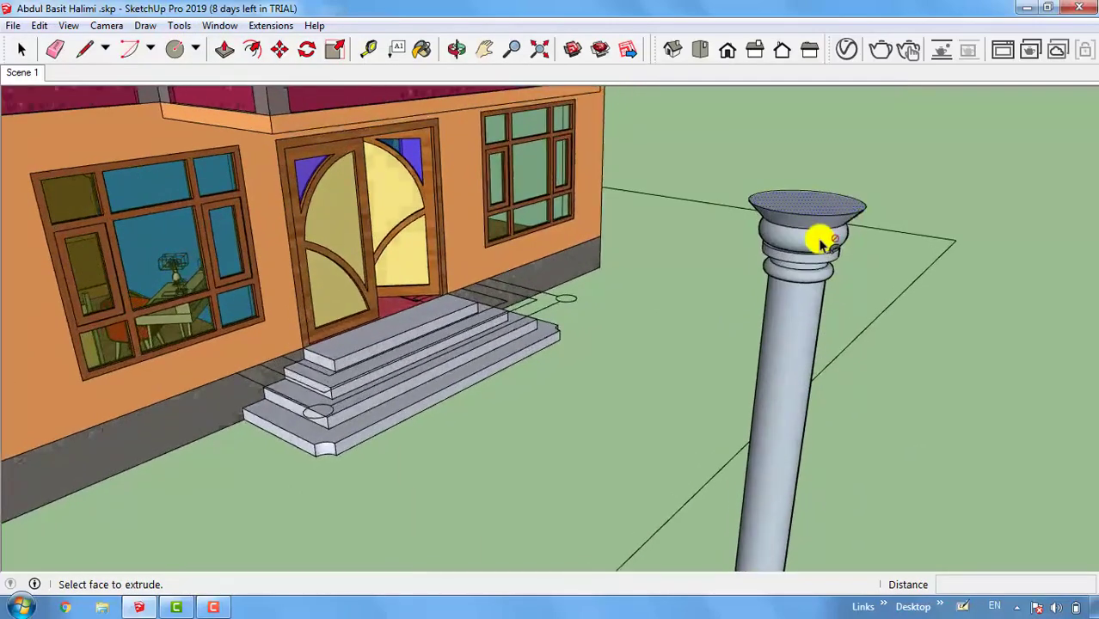
scroll(772, 228, down, 2)
Step: Draw a 30 cm line across the open bottom end of the column to cap it with a face
key(o)
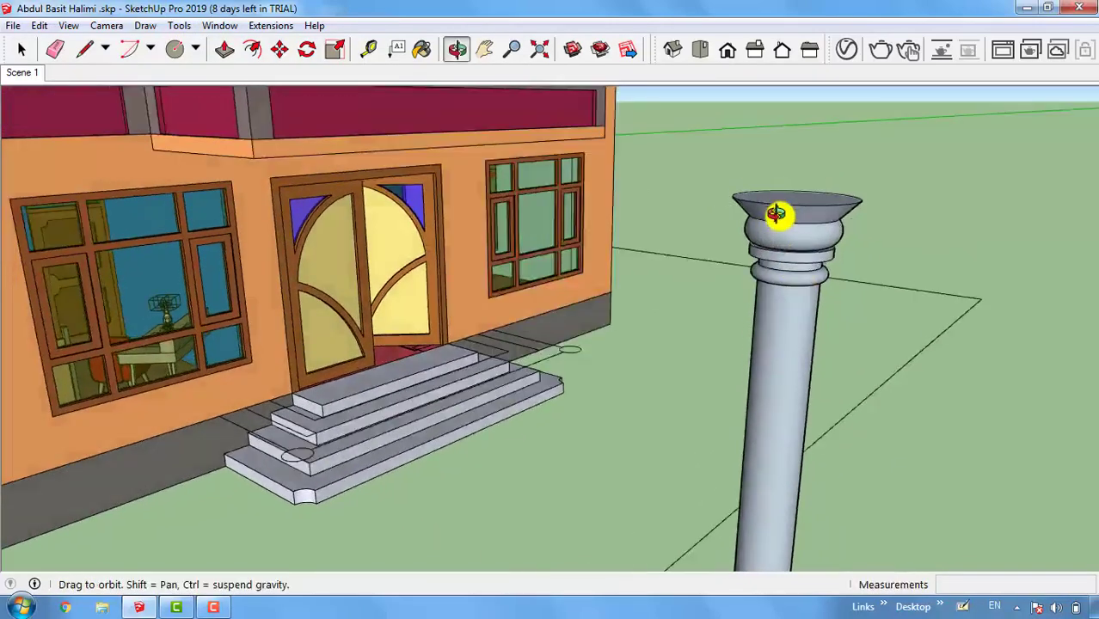
drag(776, 213, 785, 194)
scroll(792, 322, down, 4)
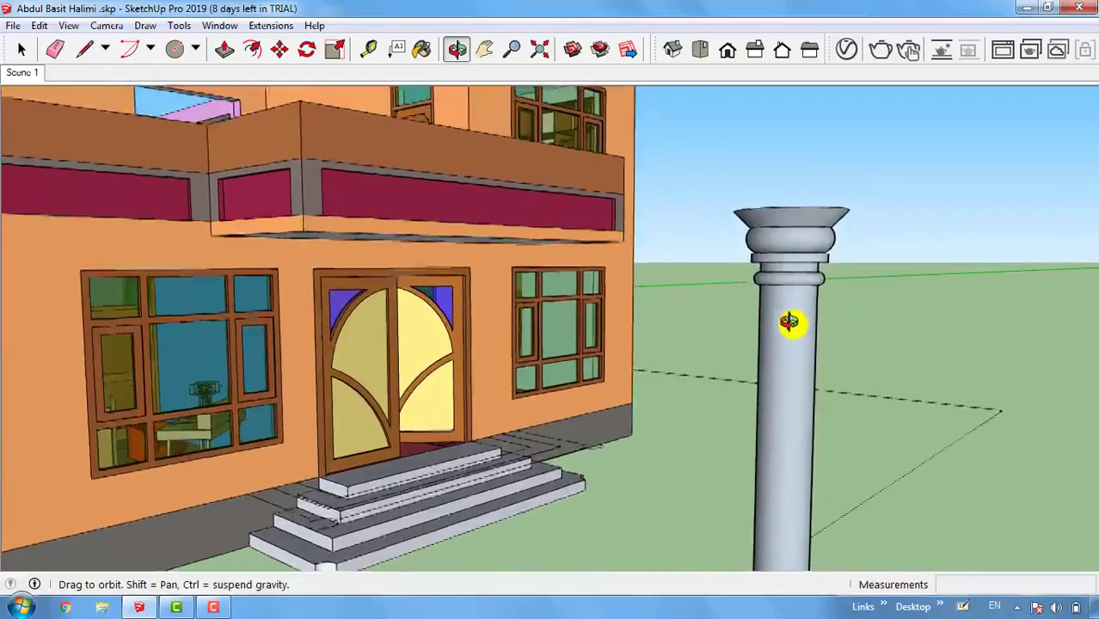
mouse_move(791, 308)
mouse_down()
mouse_move(831, 369)
mouse_move(935, 391)
mouse_up()
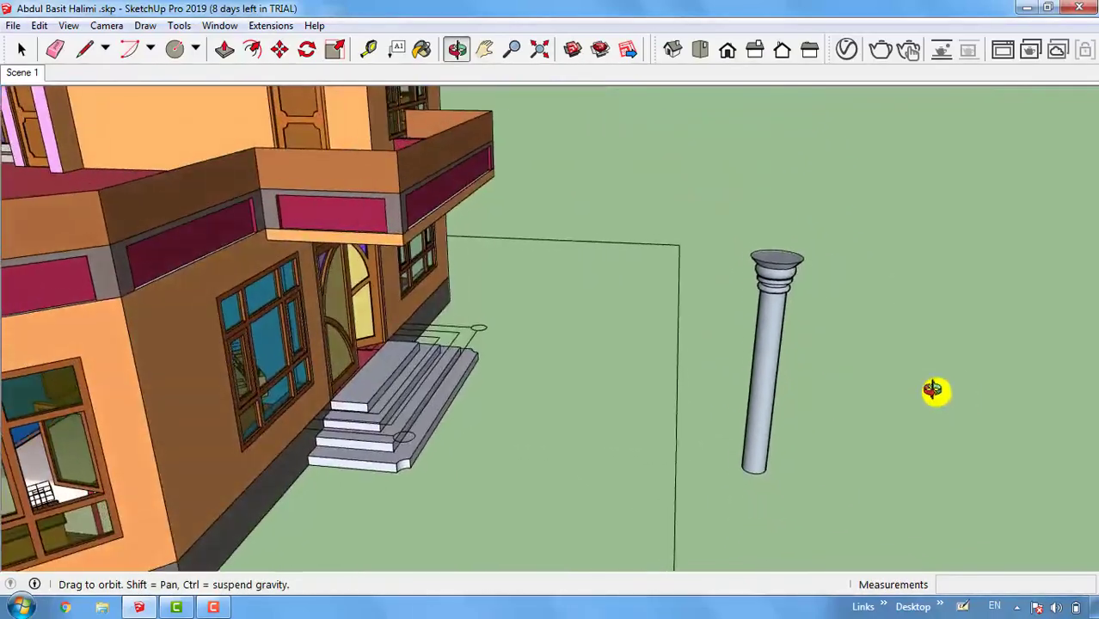
scroll(714, 437, up, 4)
drag(798, 459, 761, 319)
scroll(773, 319, up, 4)
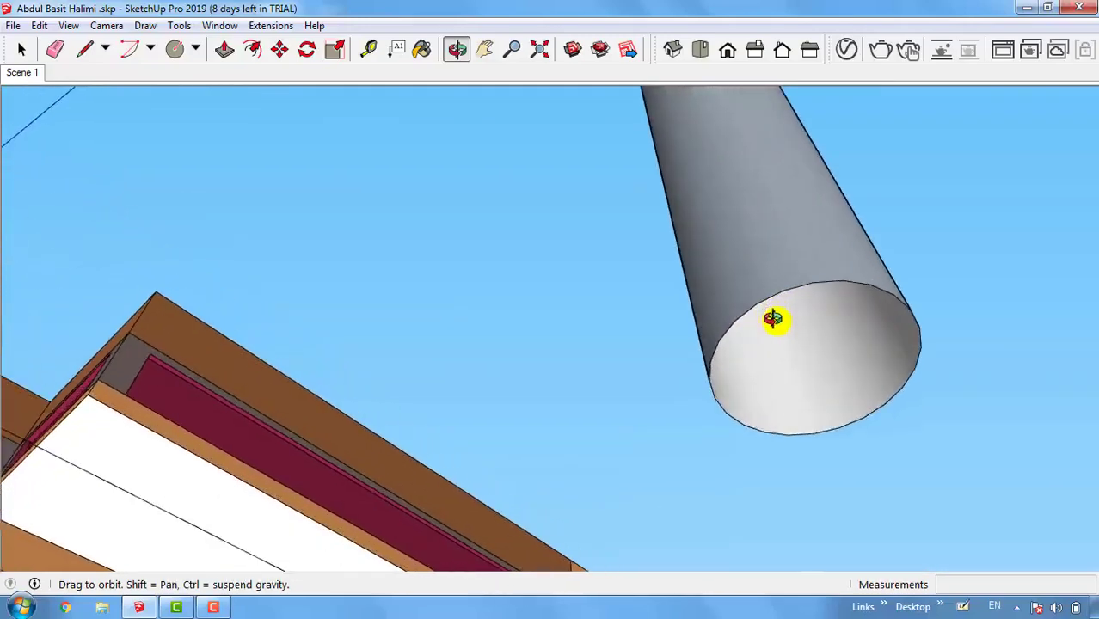
key(l)
click(700, 321)
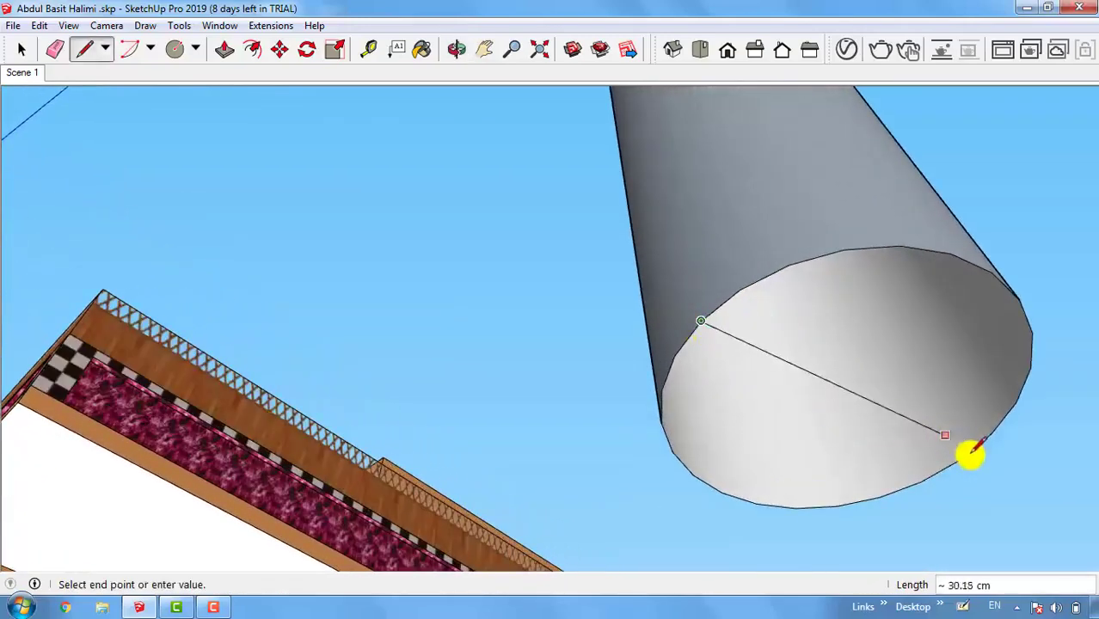
text(30)
key(Return)
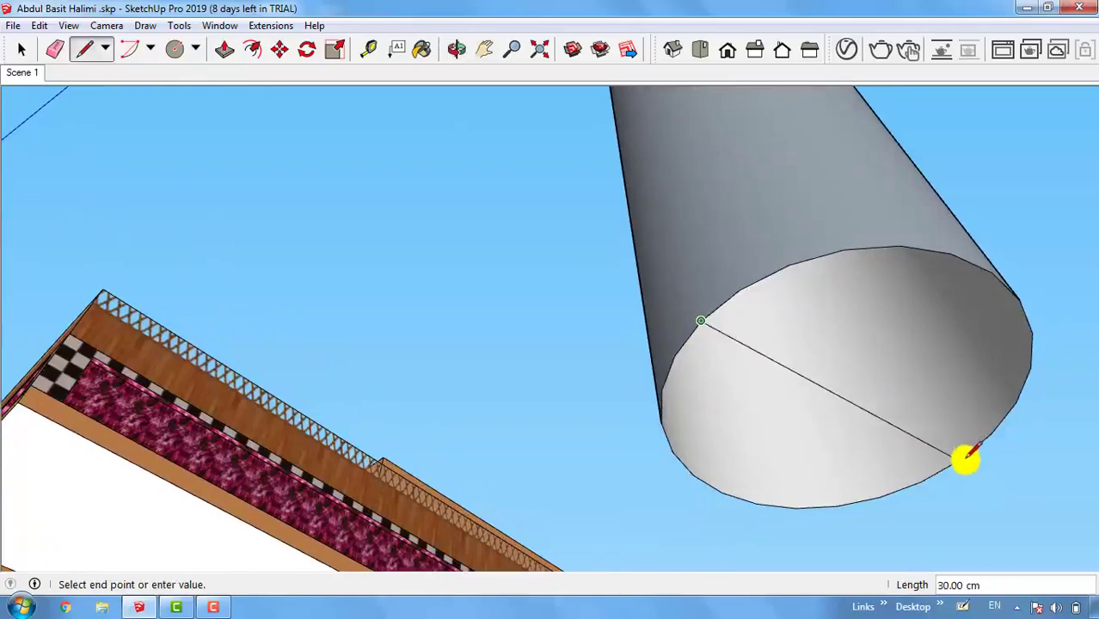
click(965, 460)
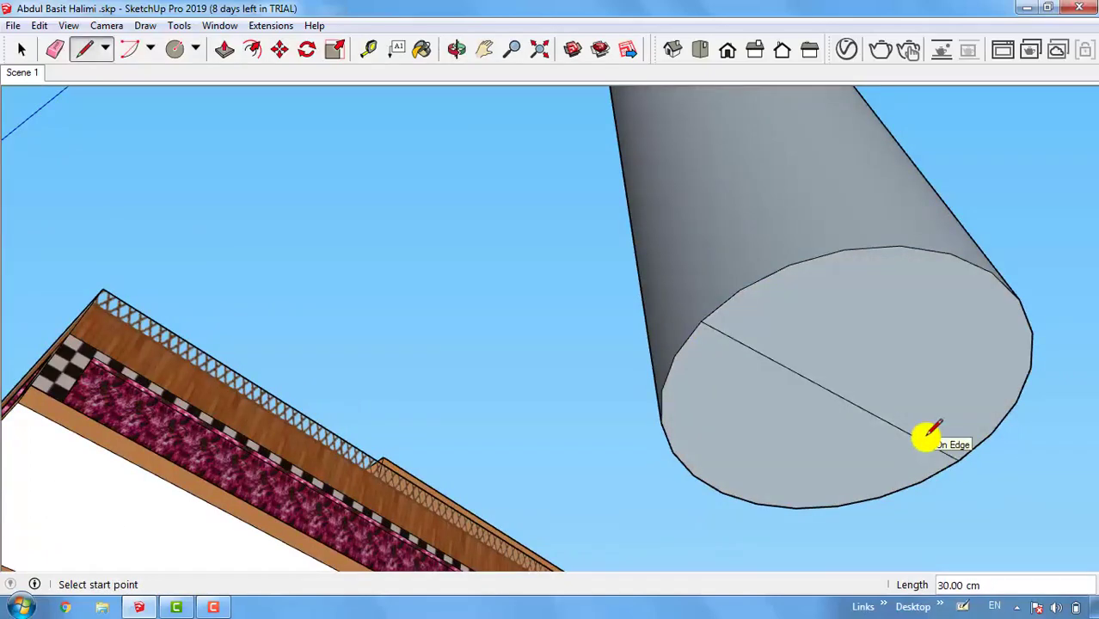
Step: Erase the line dividing the column's bottom face, leaving the cap in place
key(e)
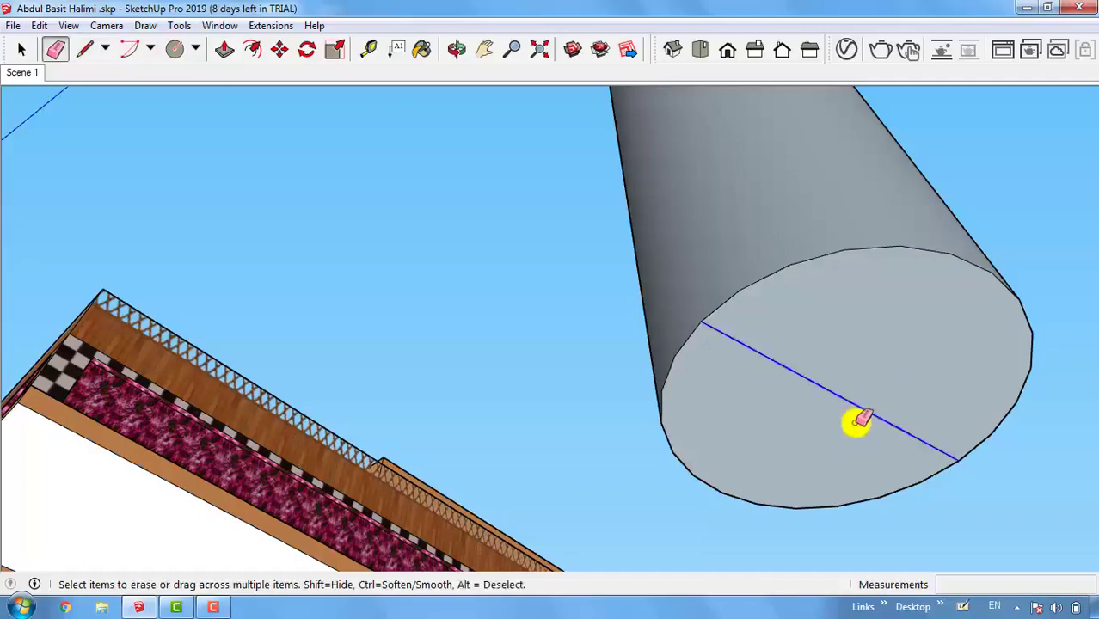
click(892, 411)
scroll(861, 498, down, 5)
scroll(866, 498, down, 3)
key(o)
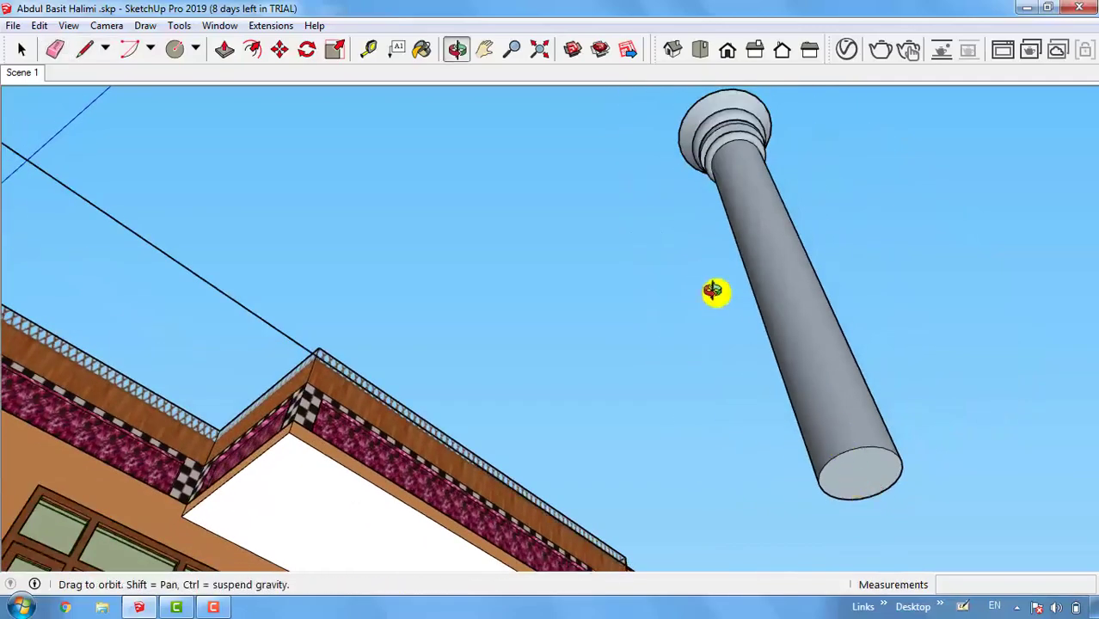
drag(724, 346, 738, 460)
middle_drag(738, 460, 773, 444)
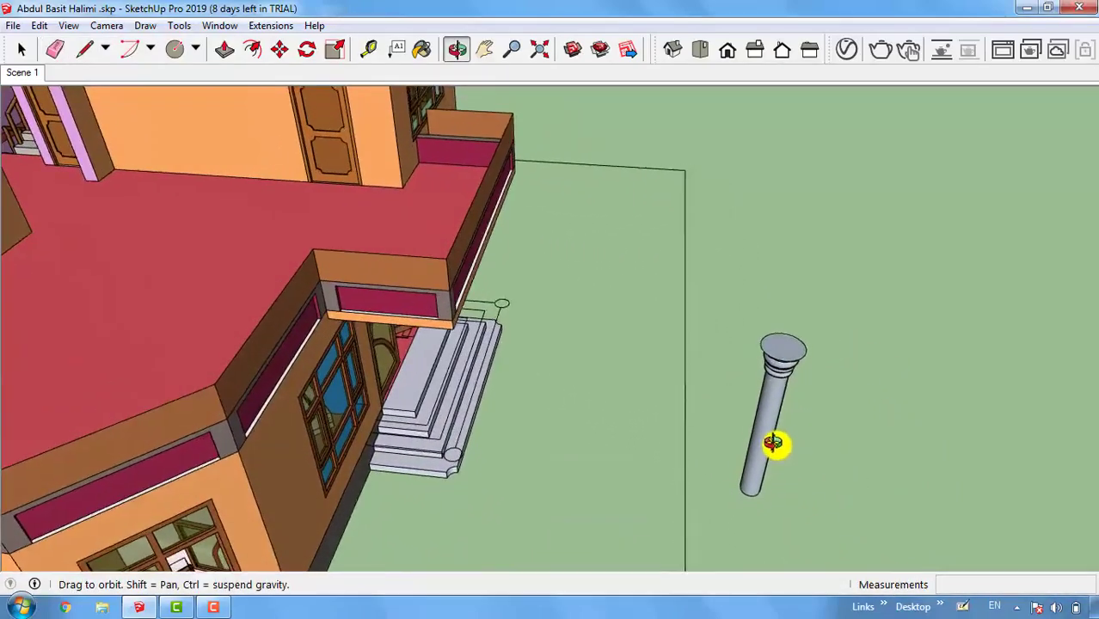
Step: Select the whole column, including its capital, and make it a group
scroll(741, 455, up, 3)
key(space)
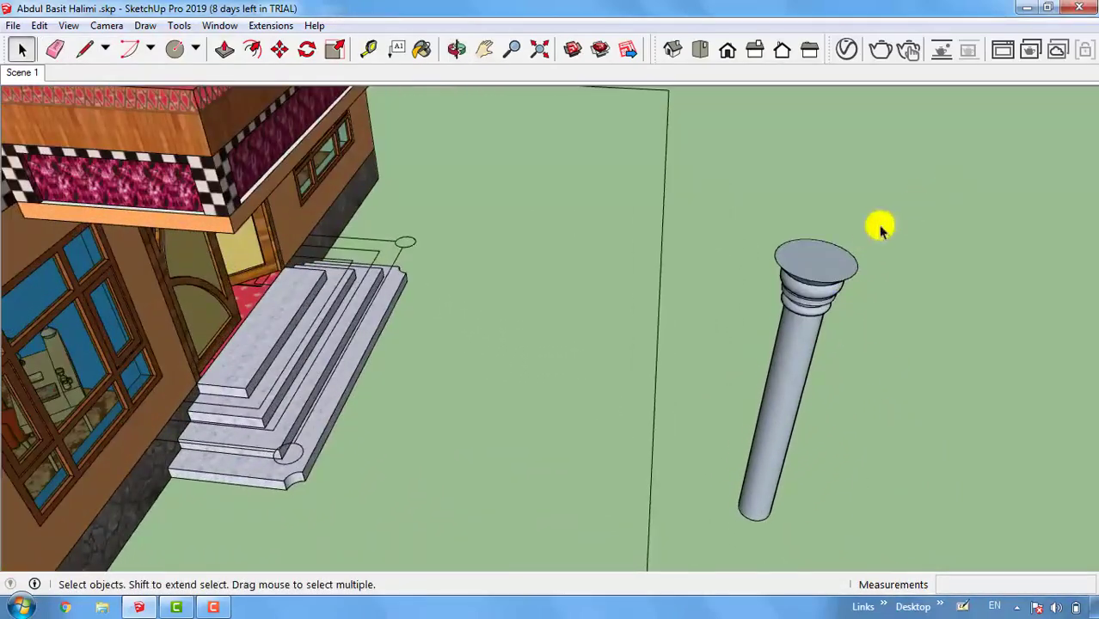
drag(946, 190, 730, 422)
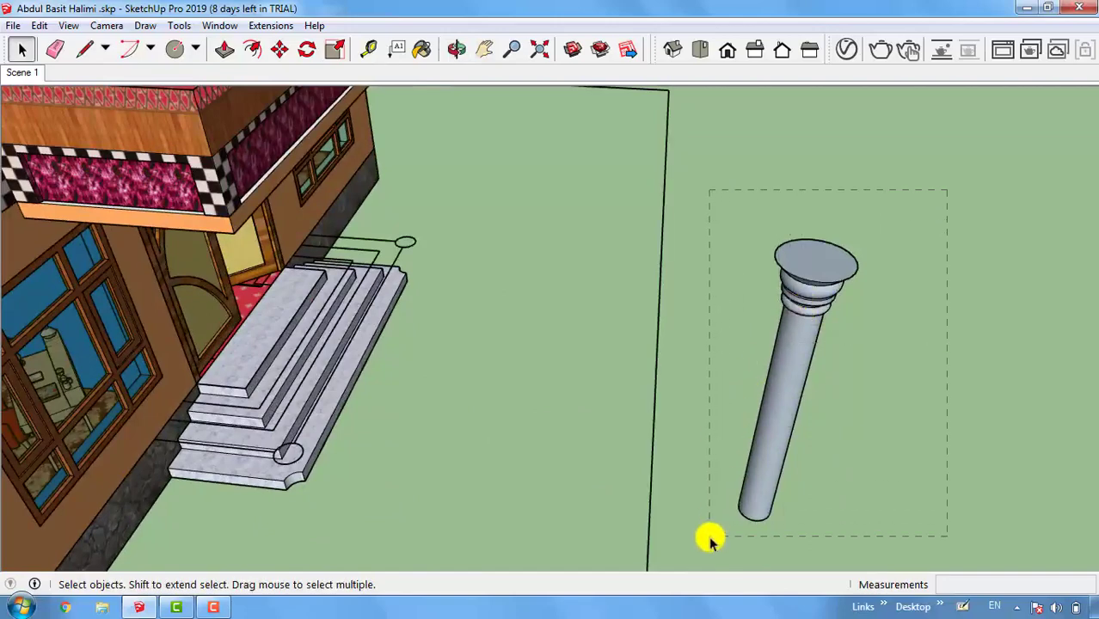
drag(710, 539, 777, 444)
scroll(778, 444, up, 2)
right_click(779, 446)
mouse_move(867, 308)
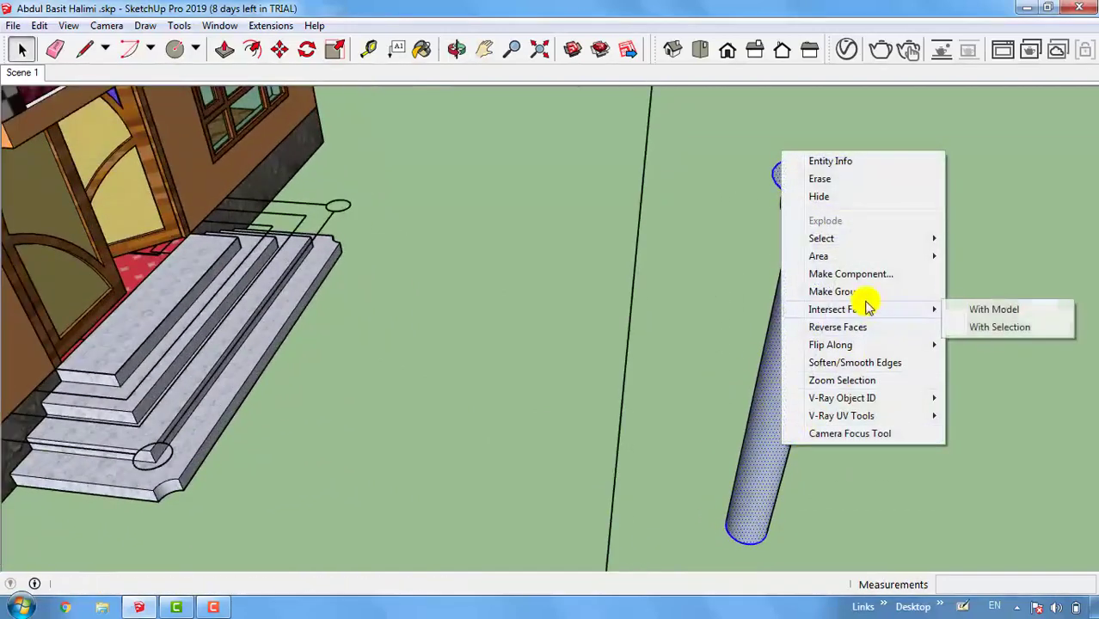
click(886, 293)
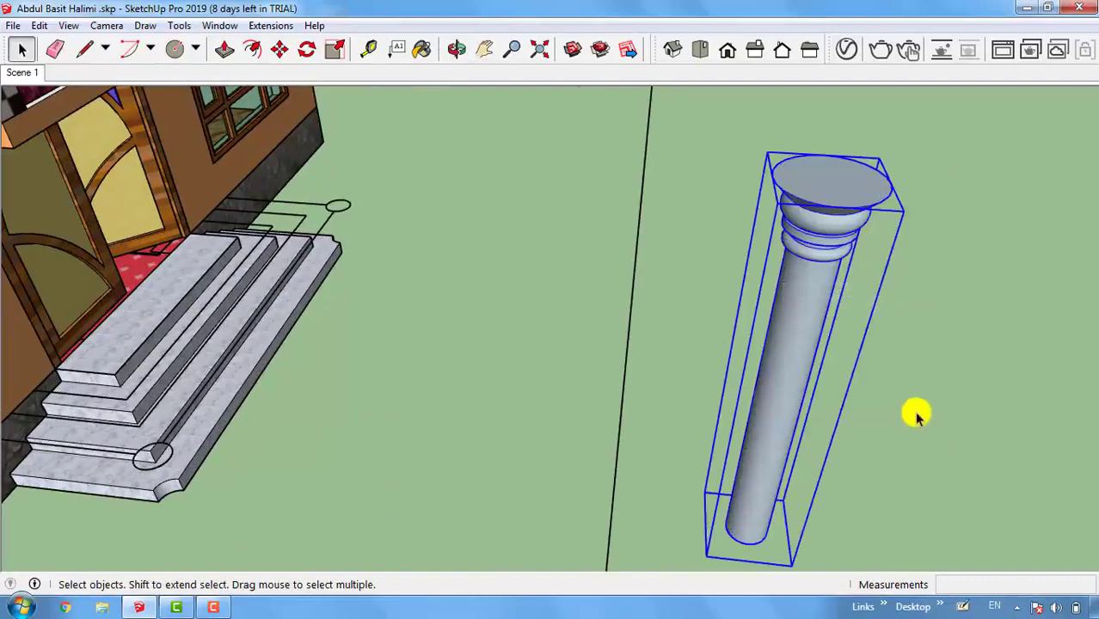
Step: Open the column group for editing and paint its shaft with Tile Mosaic Multi from the Tile materials
click(888, 433)
double_click(805, 323)
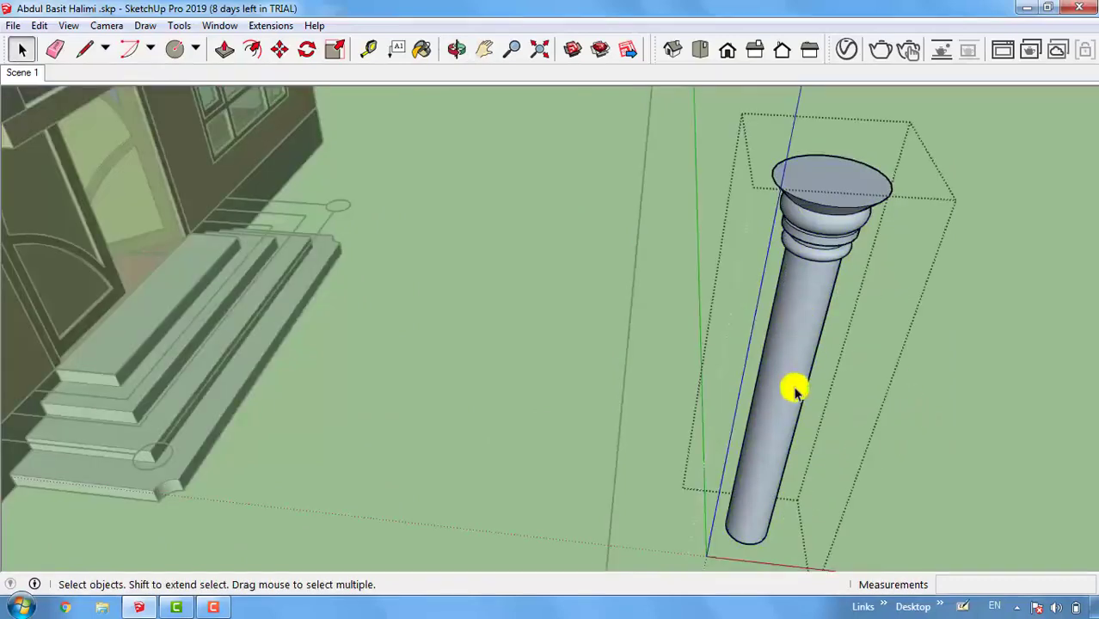
mouse_move(792, 385)
middle_down()
mouse_move(780, 412)
mouse_move(784, 381)
middle_up()
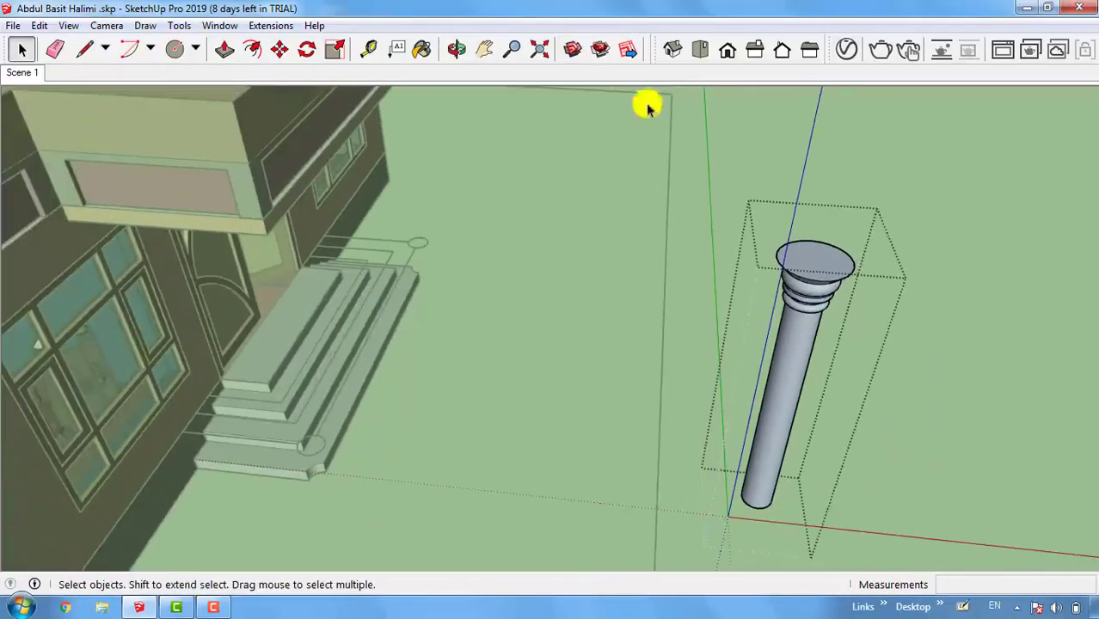
key(b)
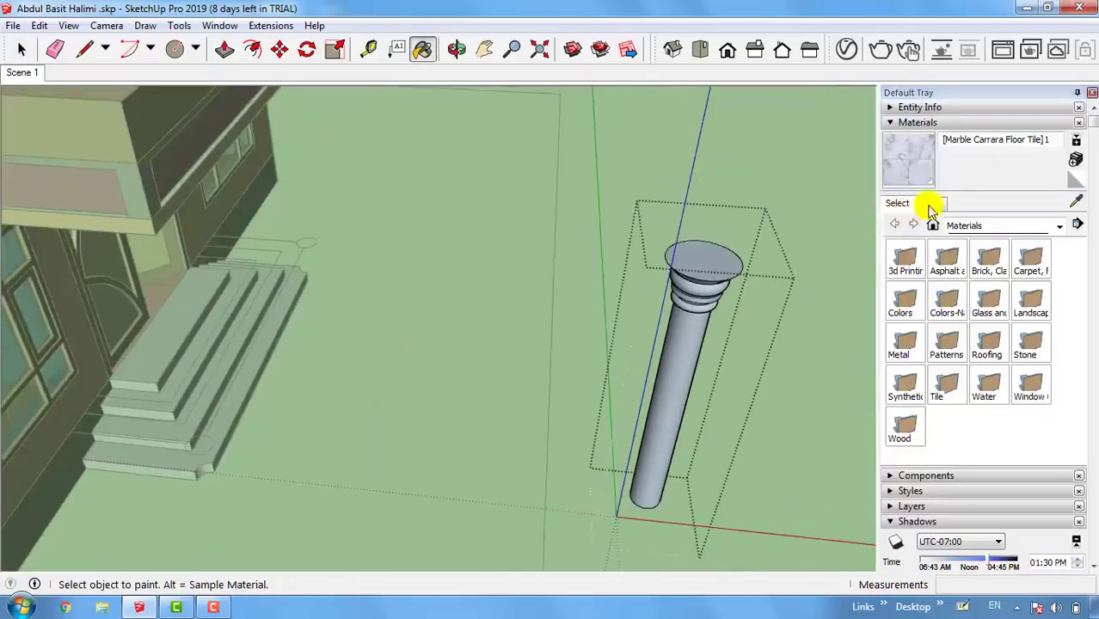
click(1058, 227)
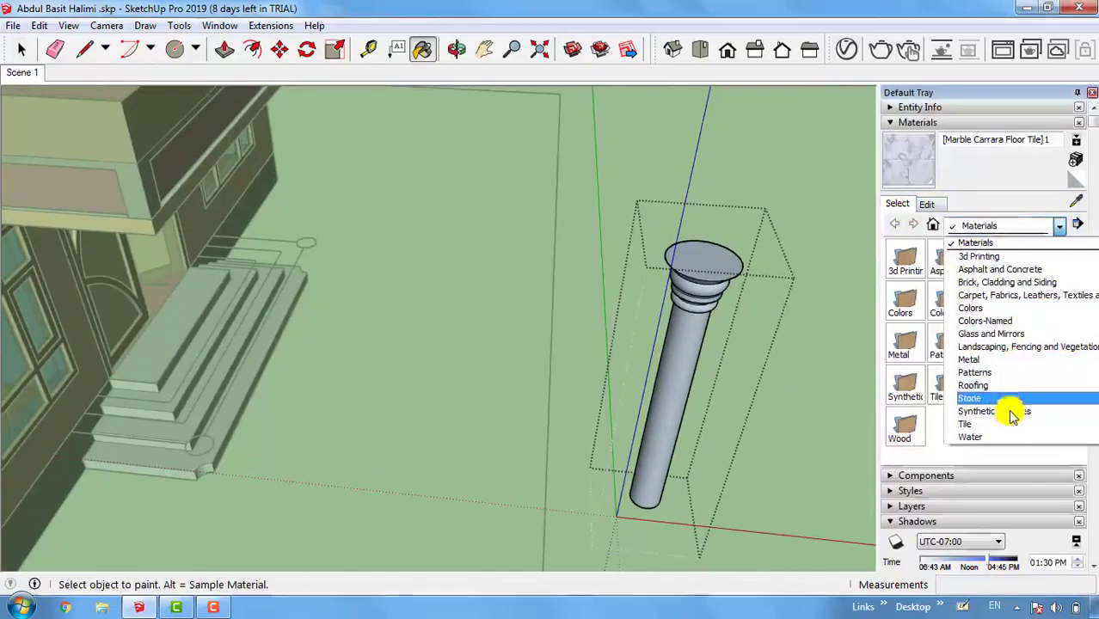
click(961, 425)
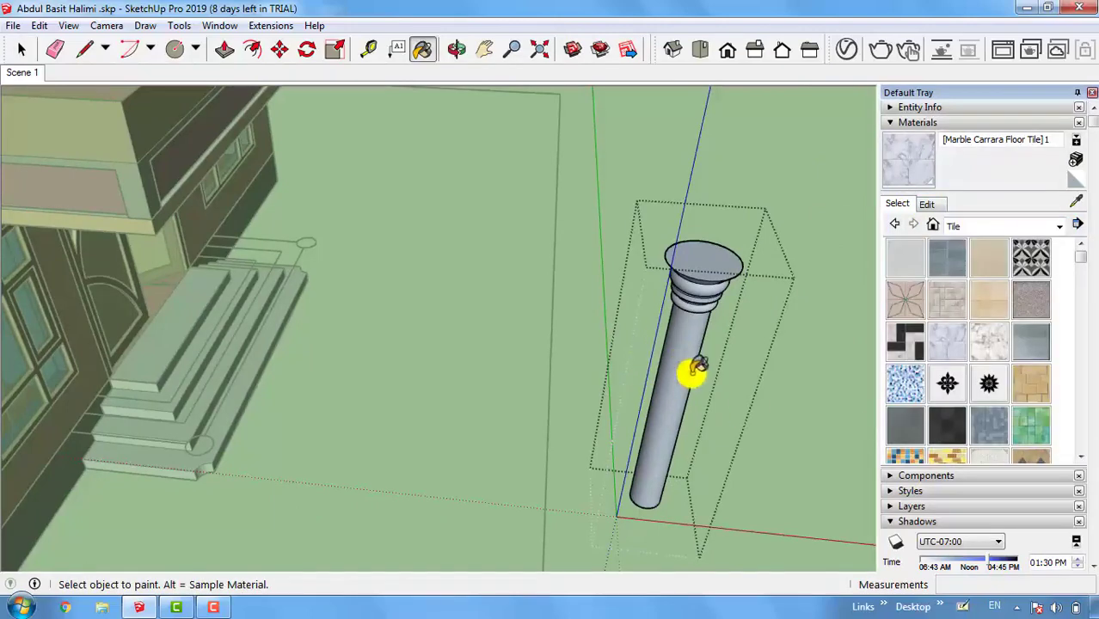
scroll(940, 316, down, 3)
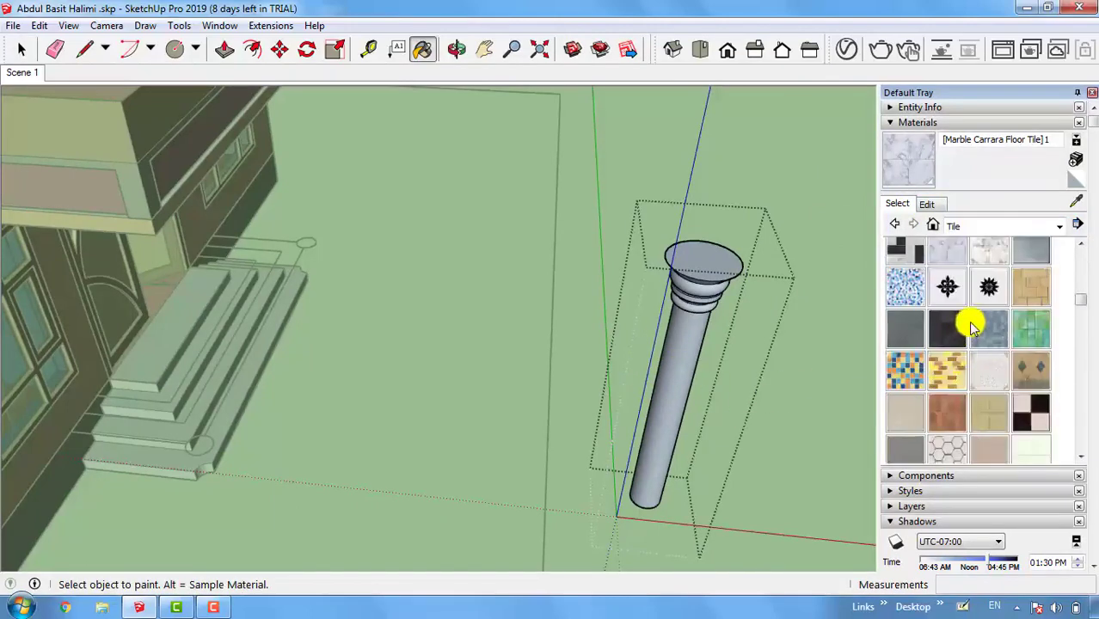
scroll(971, 325, down, 3)
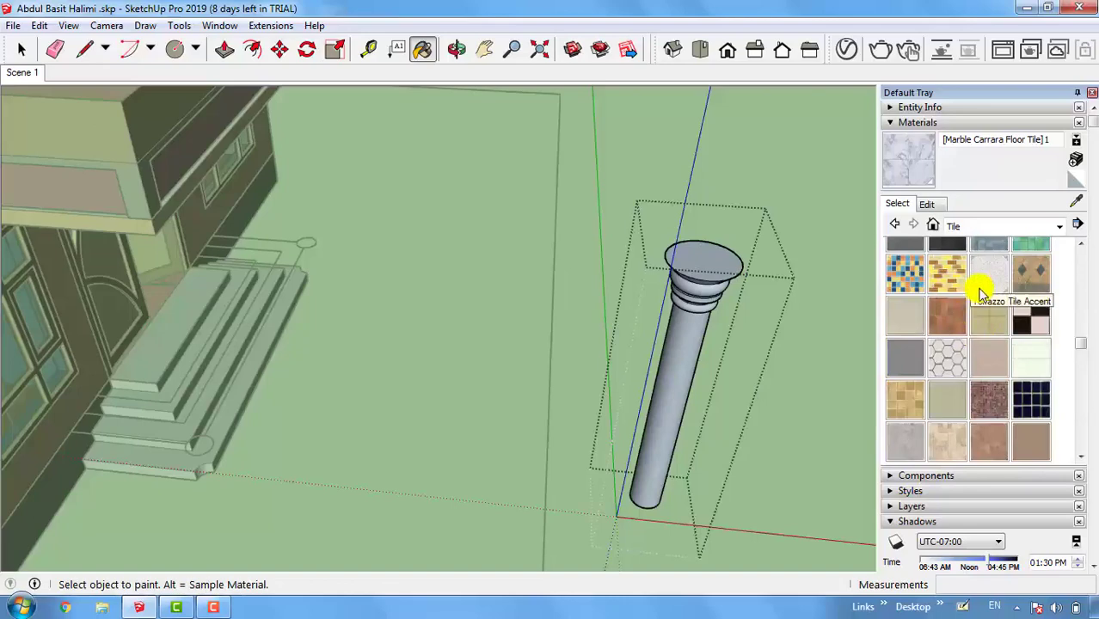
click(983, 407)
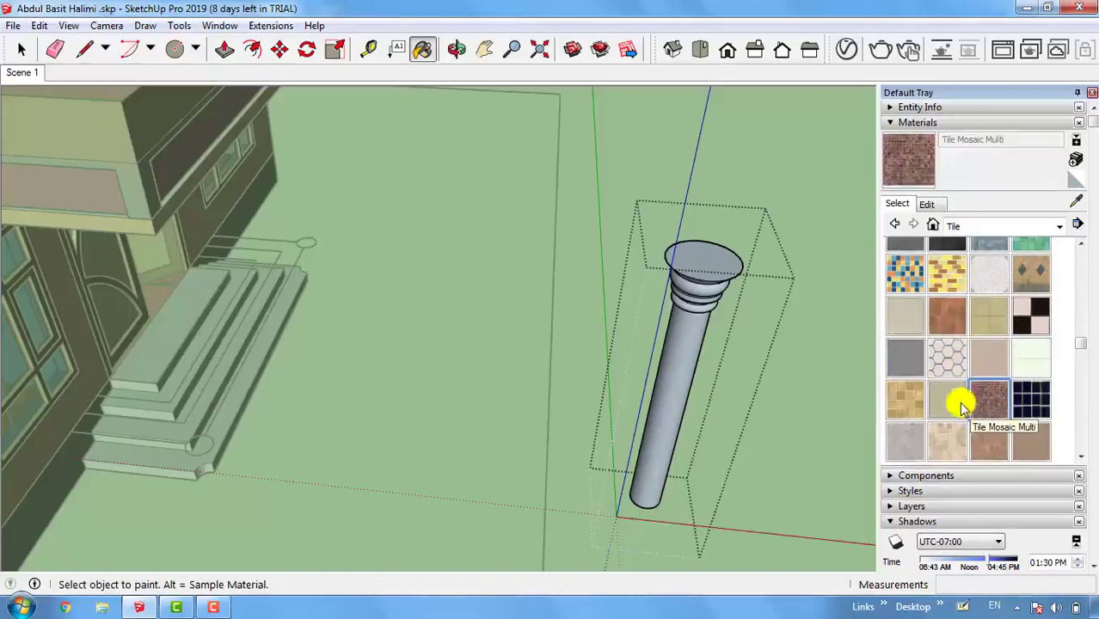
click(699, 344)
Step: Set the Tile Mosaic Multi texture width on the column shaft to 100 cm
scroll(695, 342, up, 2)
scroll(695, 342, up, 2)
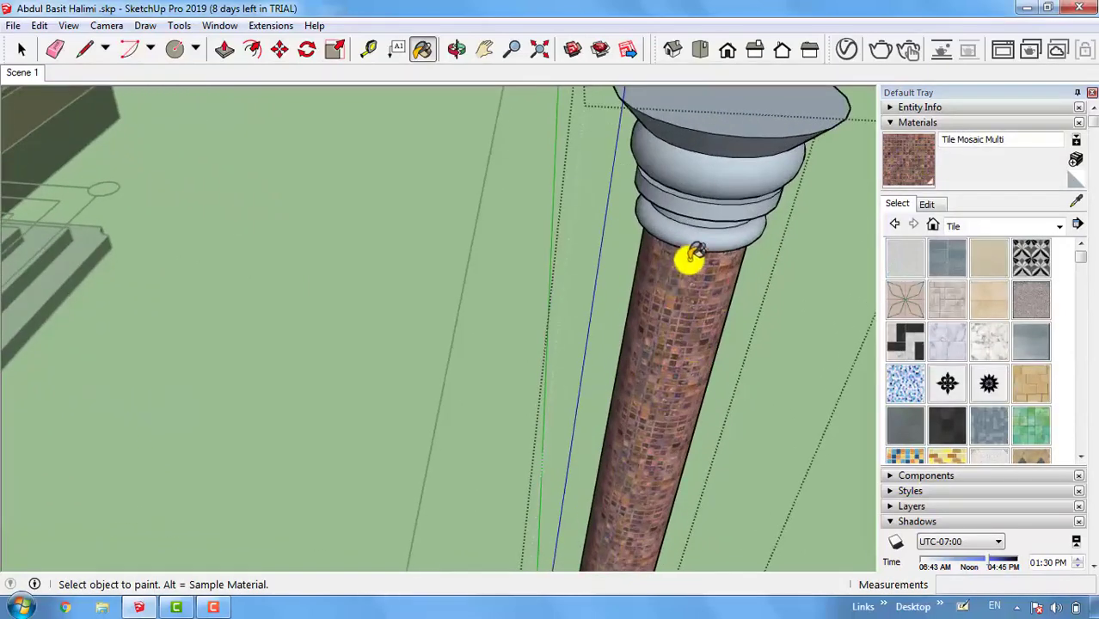
click(931, 204)
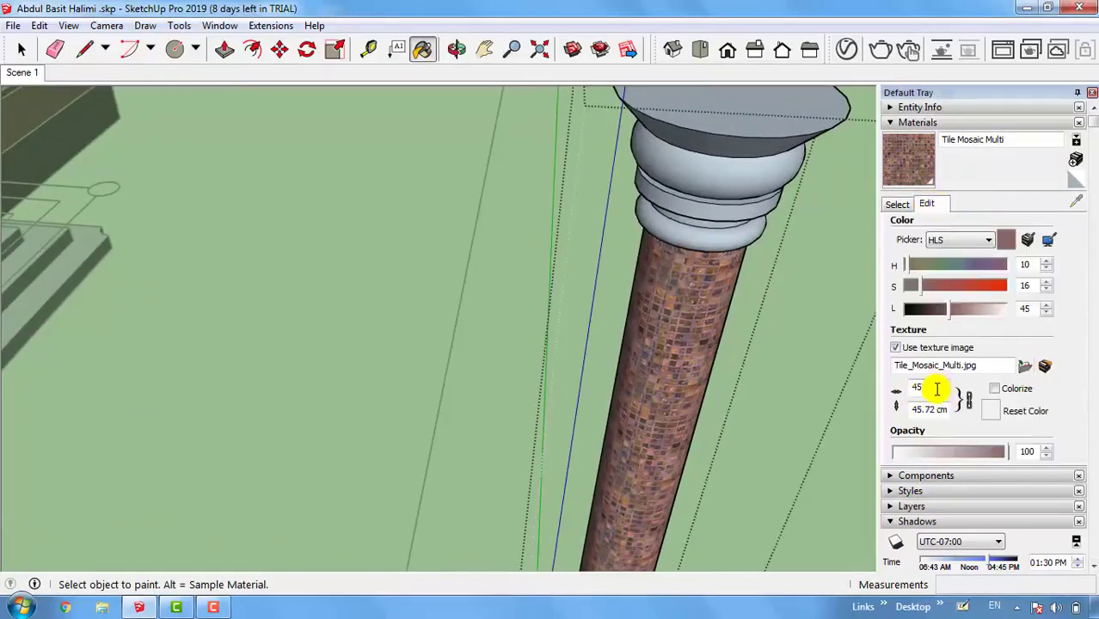
drag(936, 390, 907, 396)
text(1)
key(Return)
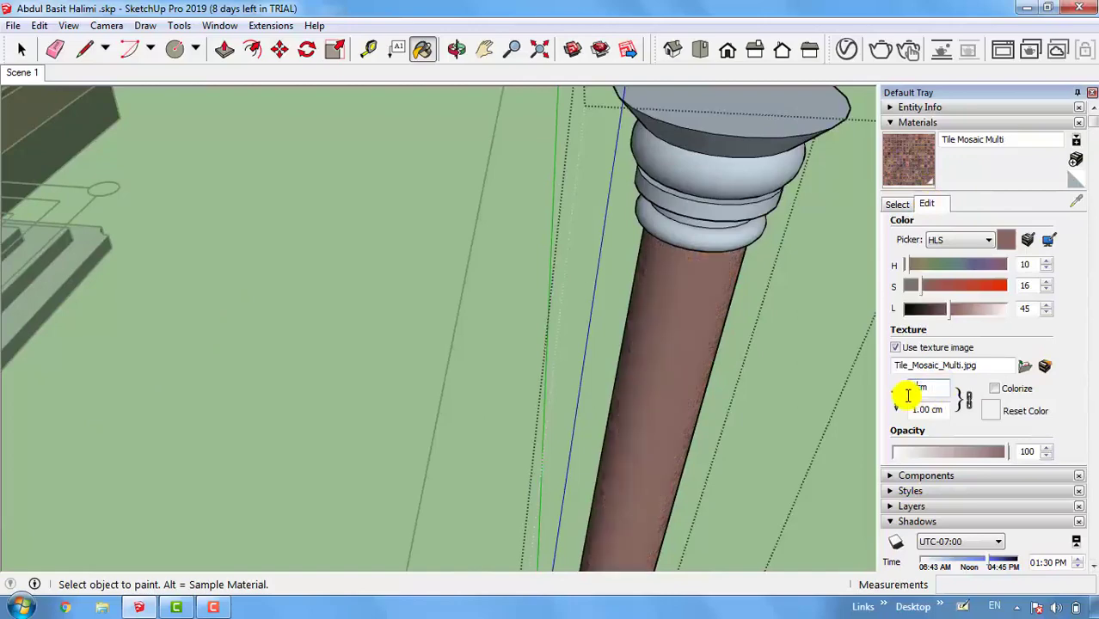
text(100)
key(Return)
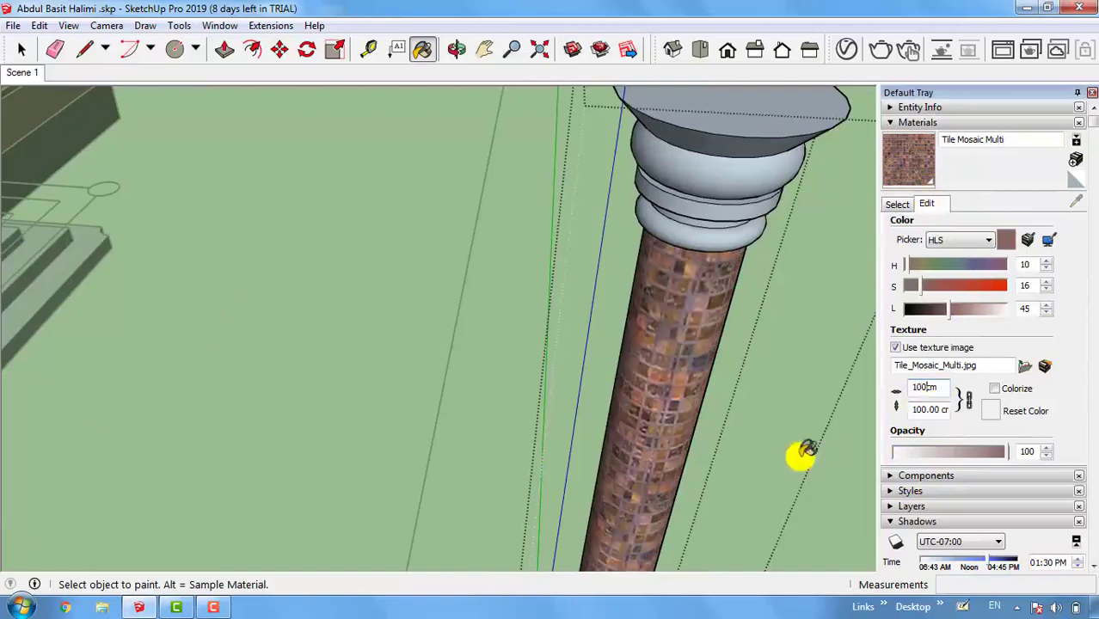
Step: Sample the 0098_DodgerBlue material from the interior wall seen through the house's ground-floor corner window
scroll(512, 290, down, 4)
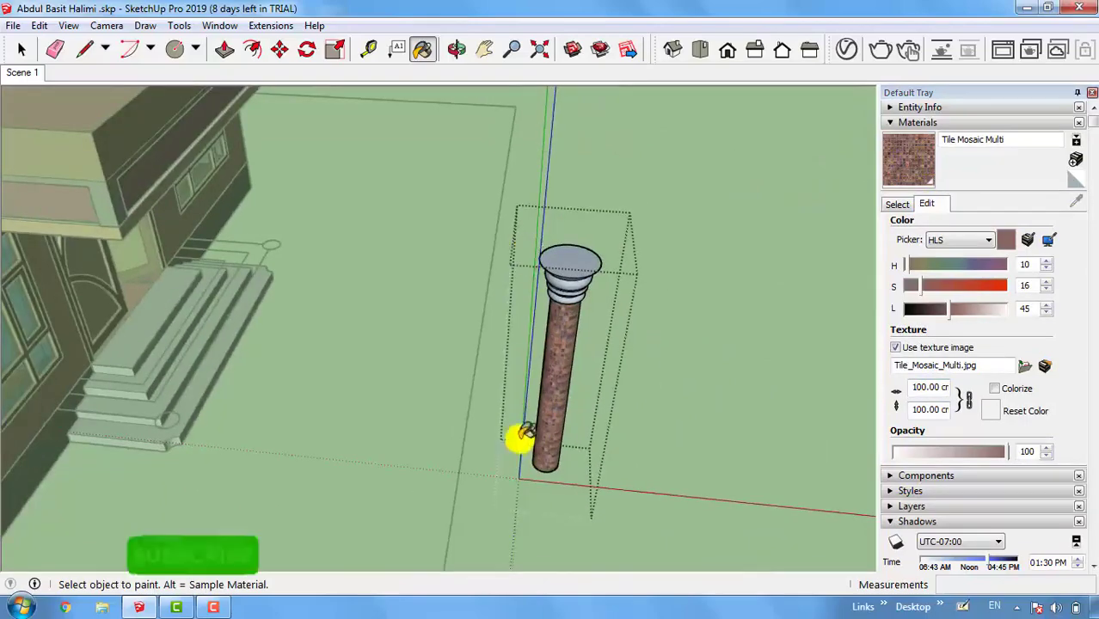
scroll(568, 374, up, 2)
scroll(567, 374, up, 3)
scroll(577, 418, down, 4)
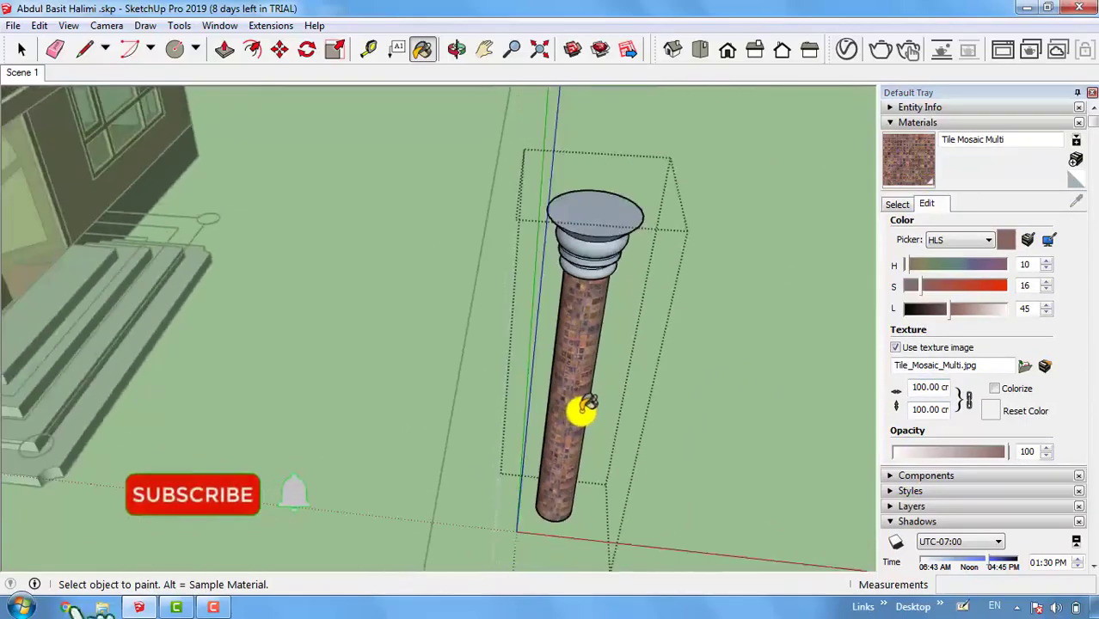
scroll(578, 301, up, 3)
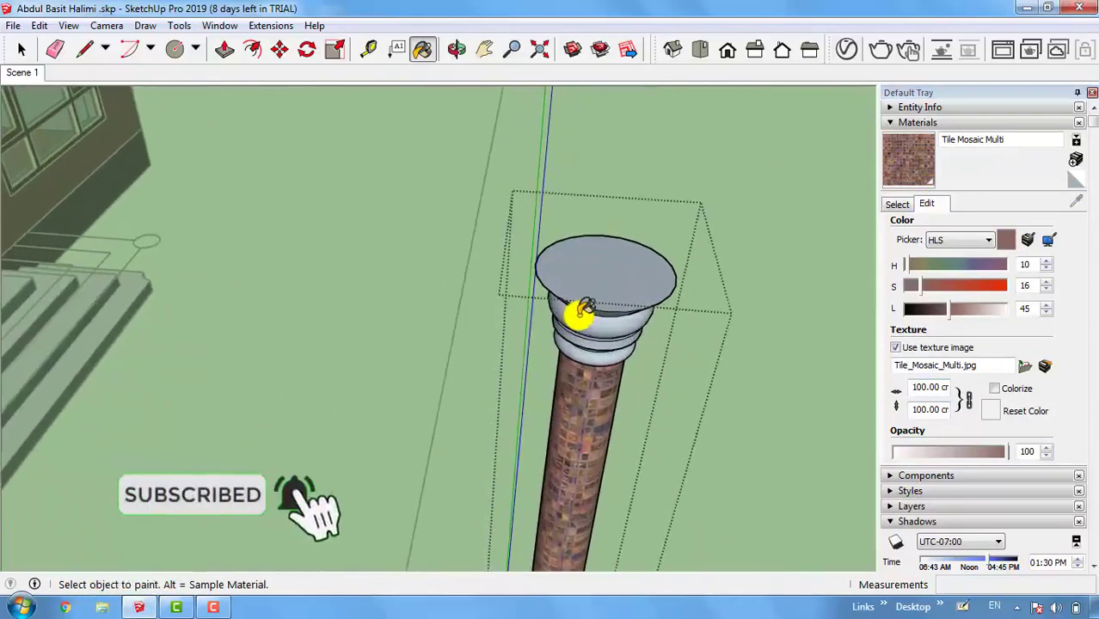
middle_drag(581, 312, 568, 349)
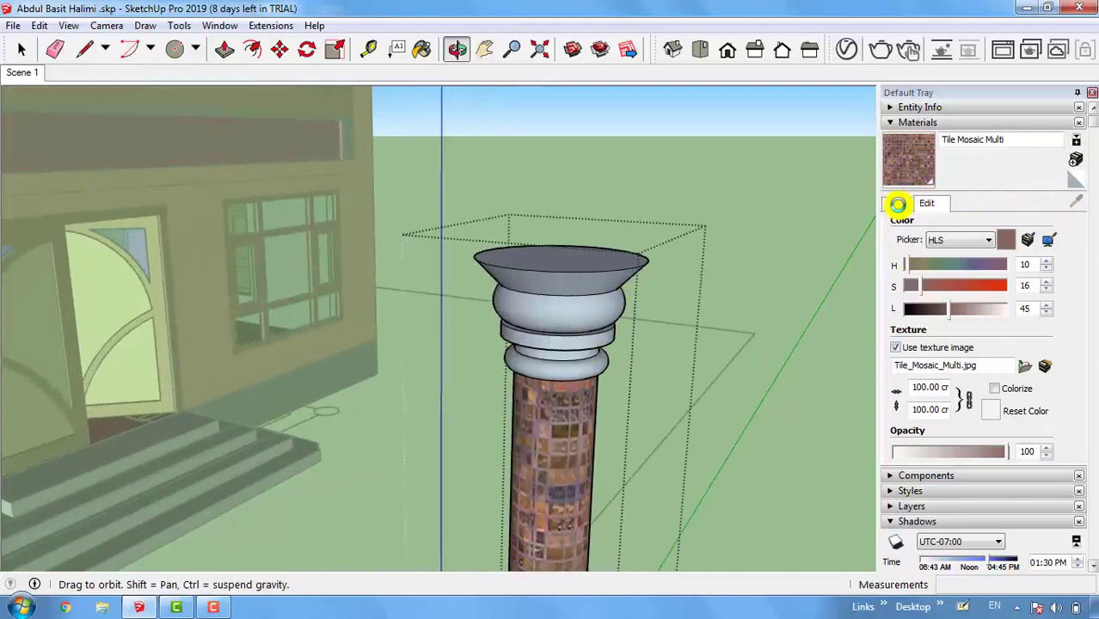
click(894, 204)
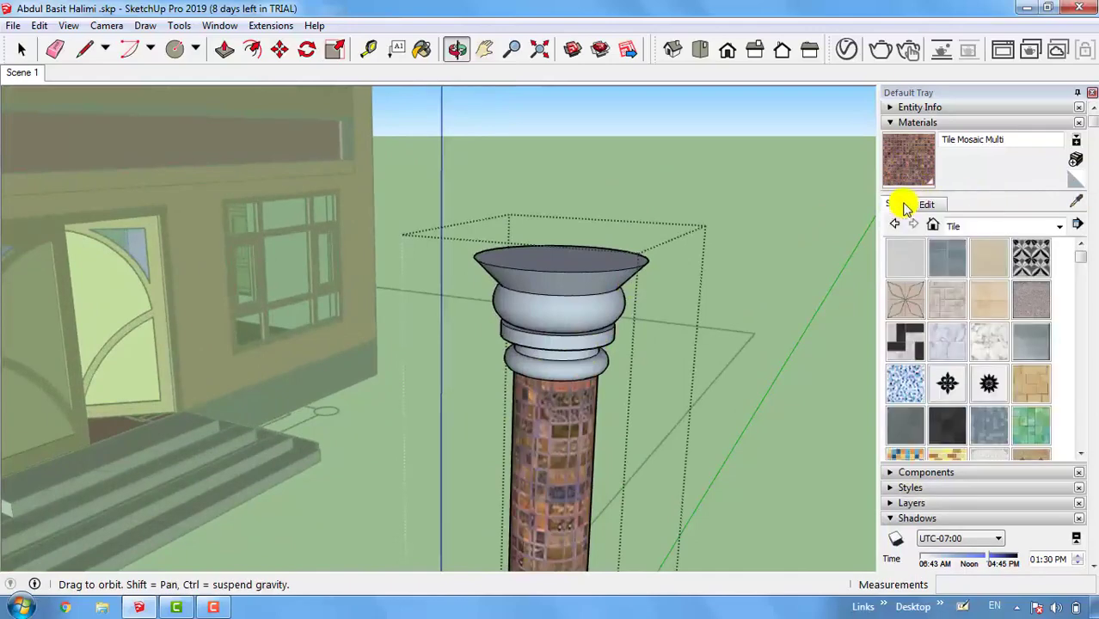
click(1075, 203)
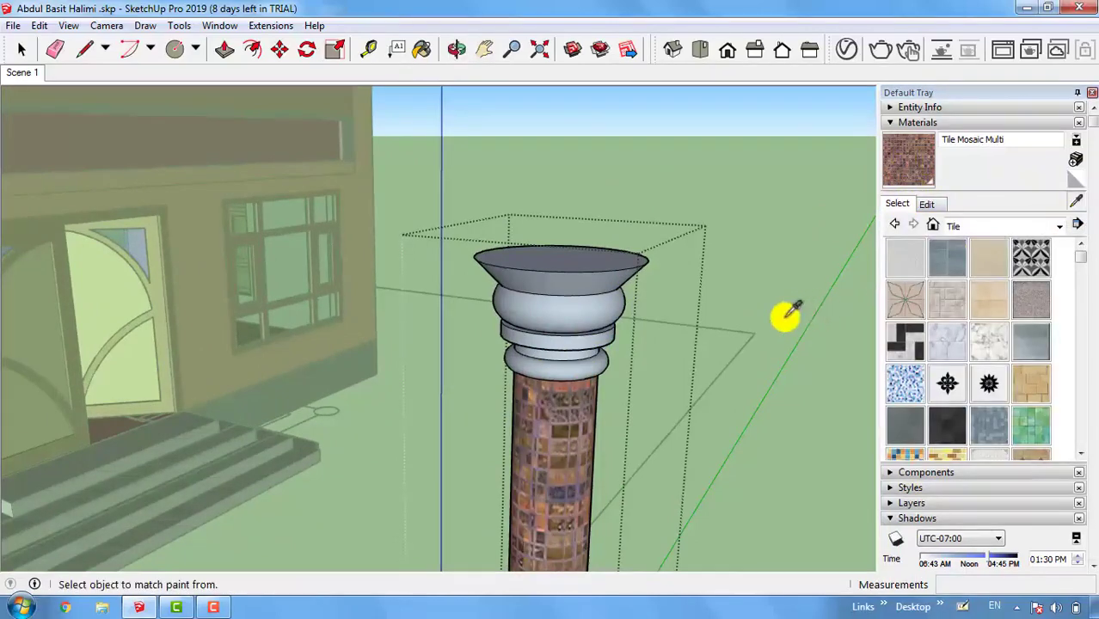
scroll(781, 309, down, 5)
scroll(610, 270, up, 2)
scroll(436, 307, up, 2)
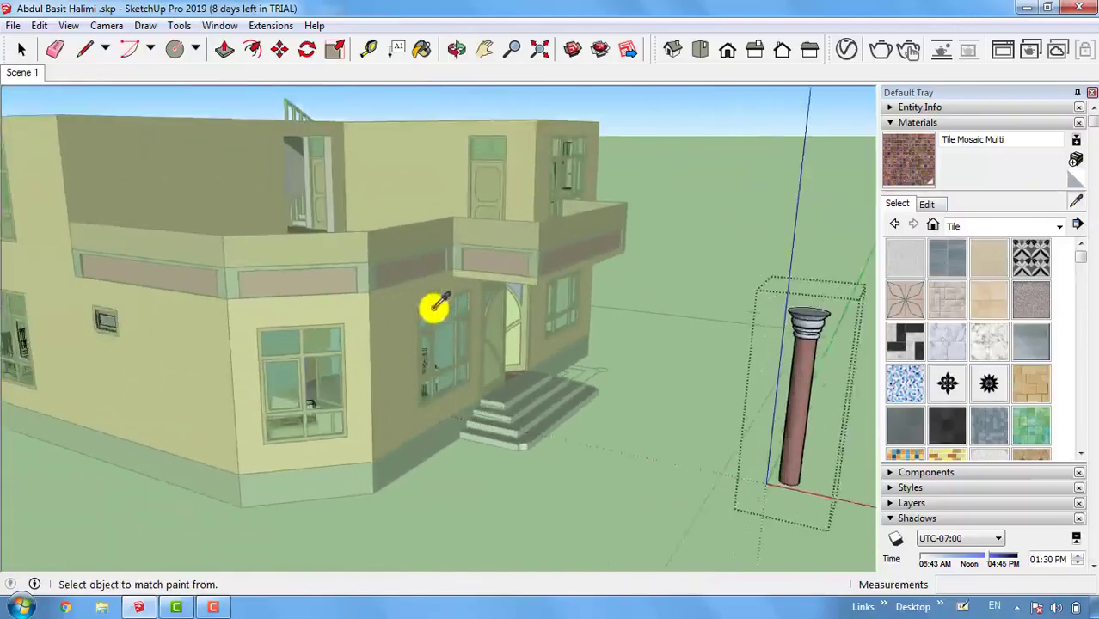
scroll(356, 474, up, 2)
scroll(267, 391, up, 2)
scroll(267, 391, up, 2)
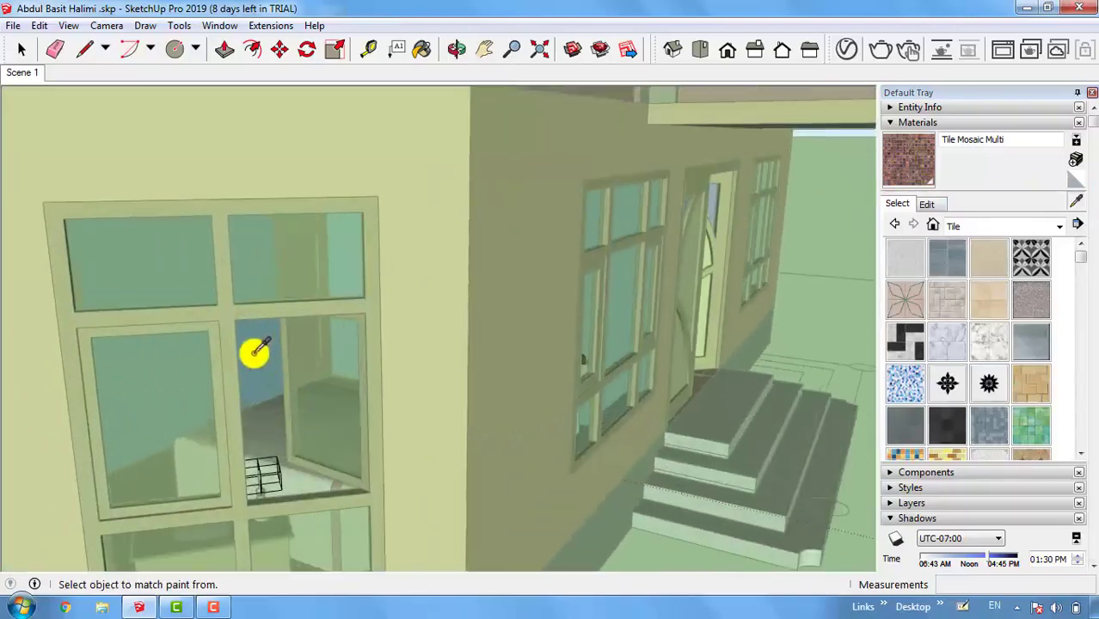
click(254, 357)
Step: Paint the capital's narrow neck band and its large rounded bulge with 0098_DodgerBlue
scroll(257, 368, down, 4)
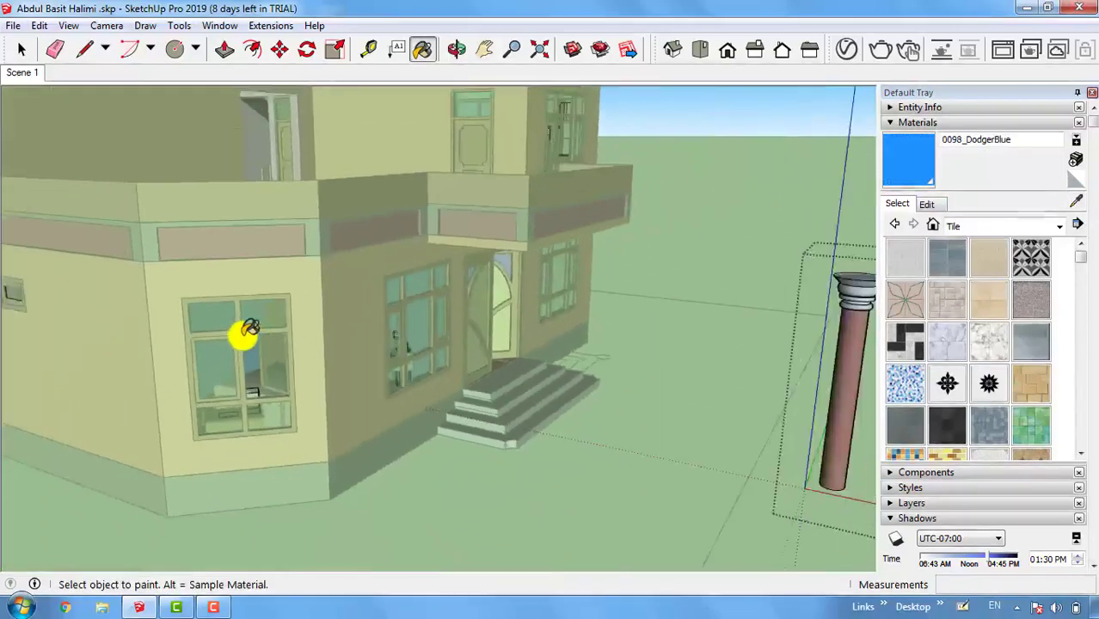
scroll(361, 307, down, 2)
scroll(662, 316, up, 5)
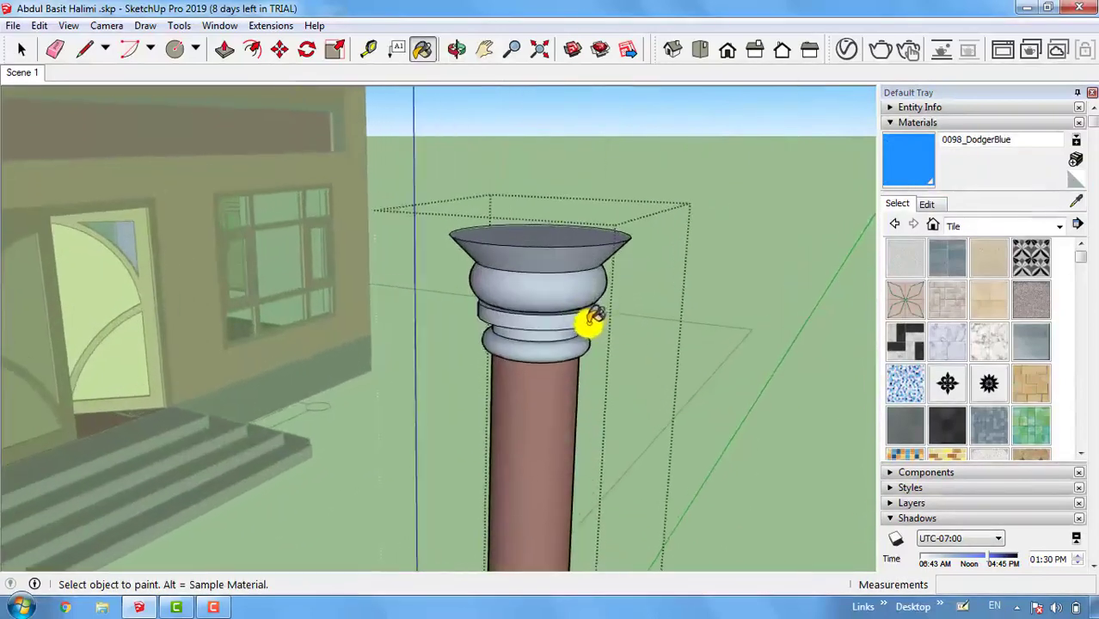
click(540, 327)
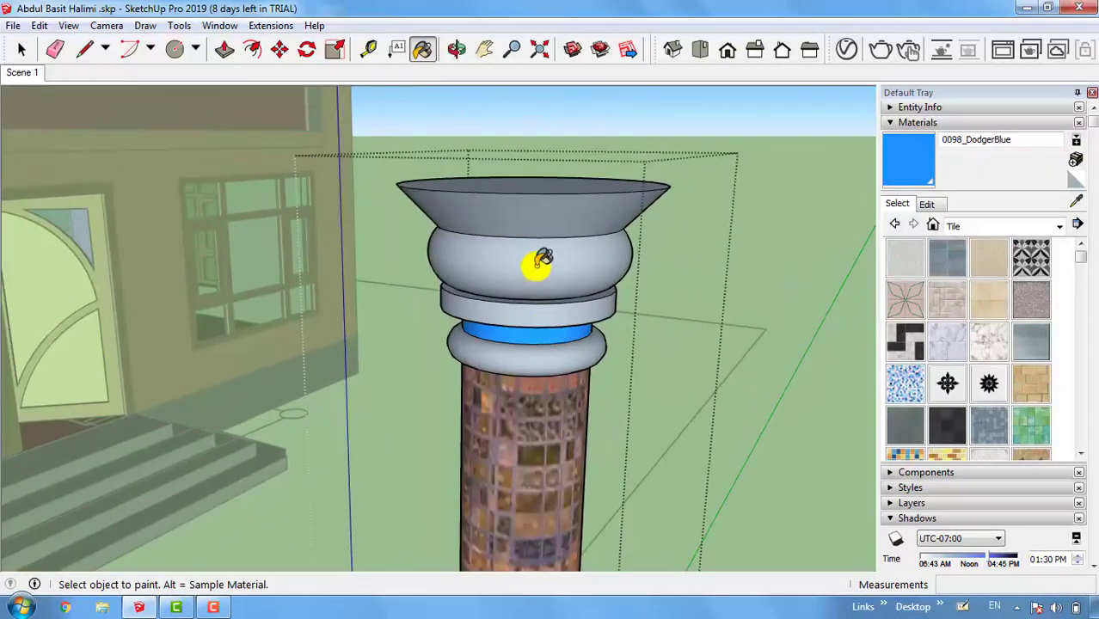
click(535, 257)
scroll(574, 337, down, 5)
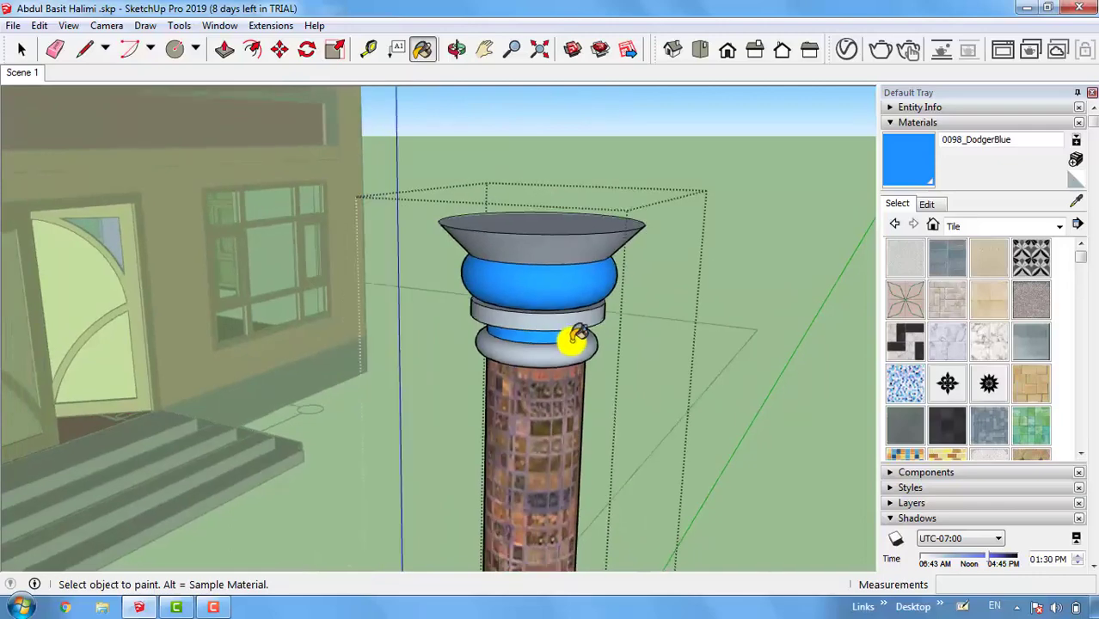
Step: Sample the 0125_Plum material from the wall seen through the house's upper-floor doorway
scroll(561, 277, up, 2)
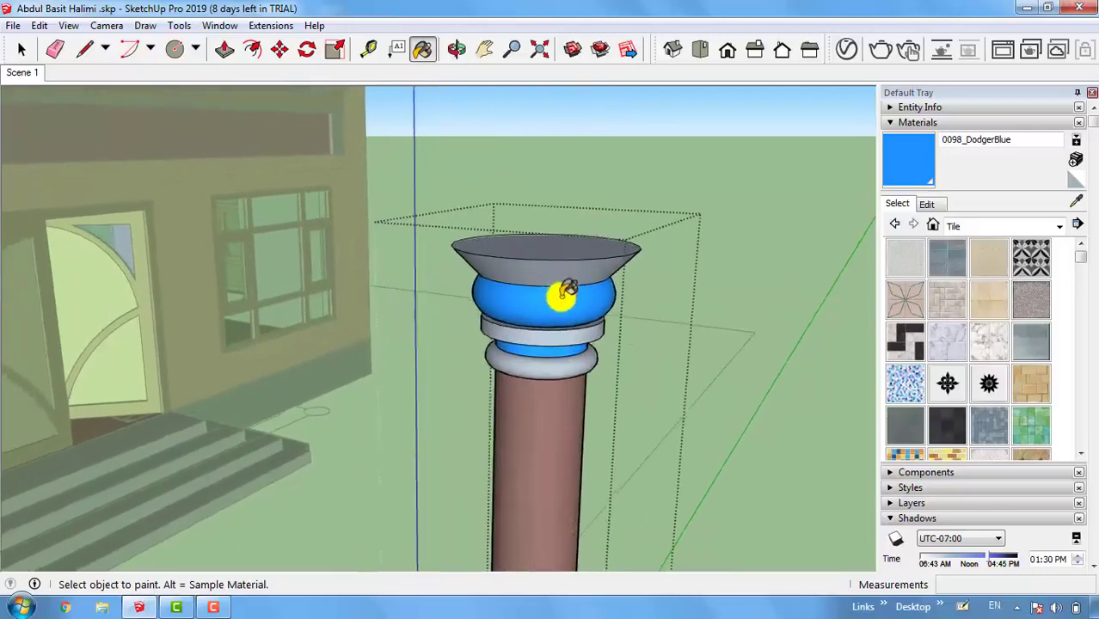
scroll(568, 327, down, 1)
click(1078, 203)
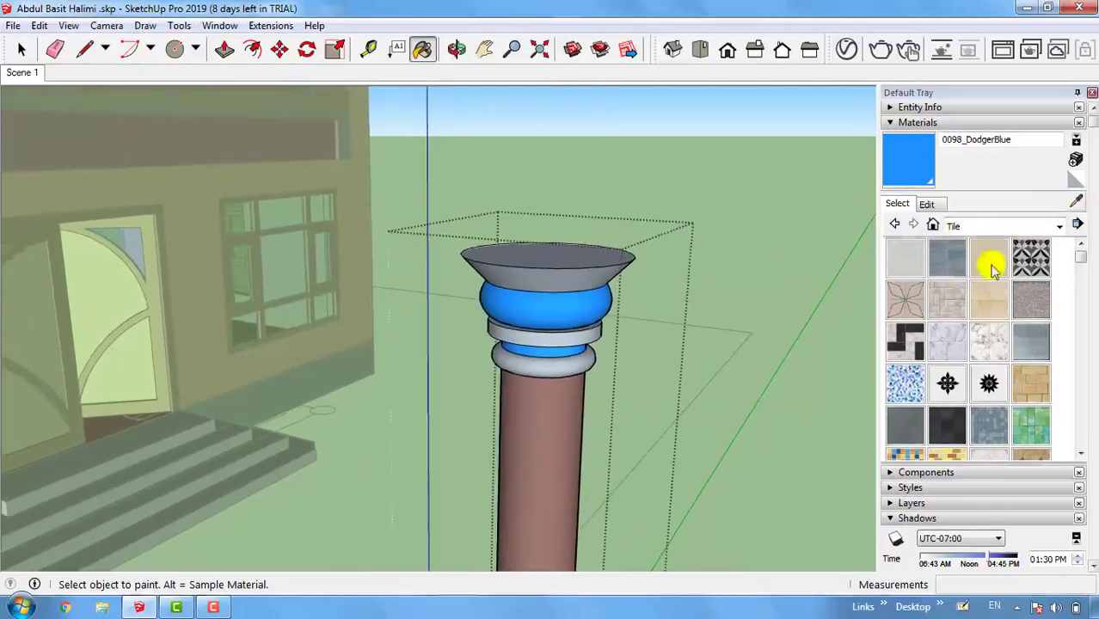
scroll(749, 381, down, 5)
scroll(319, 216, up, 6)
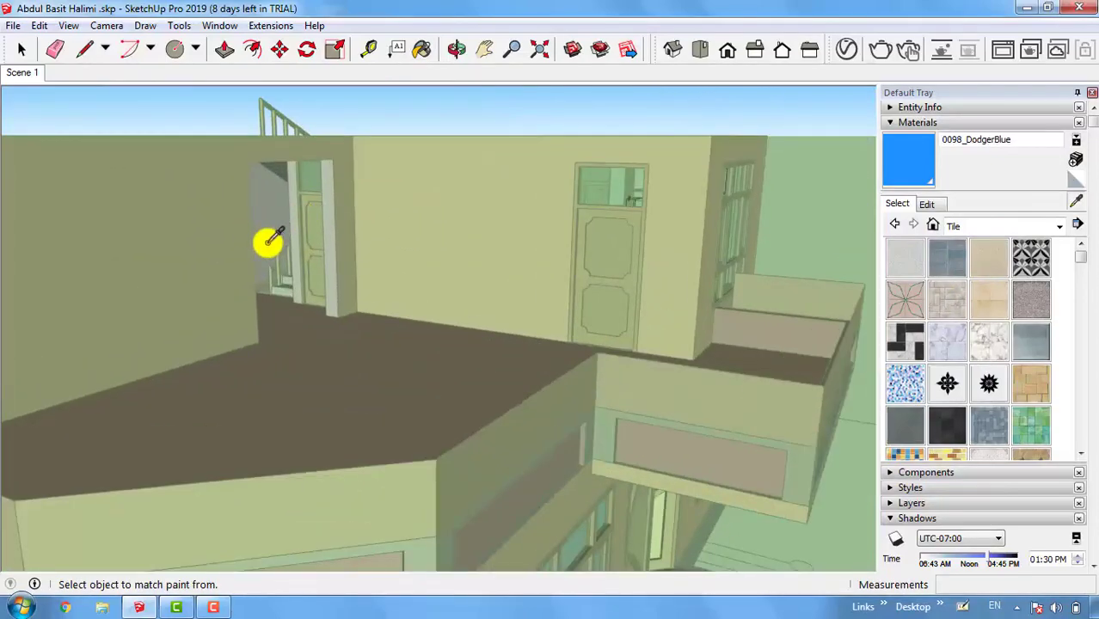
click(272, 240)
Step: Paint the capital's flared top, lowest rounded ring and flat middle band with 0125_Plum
scroll(270, 238, down, 7)
scroll(465, 308, up, 1)
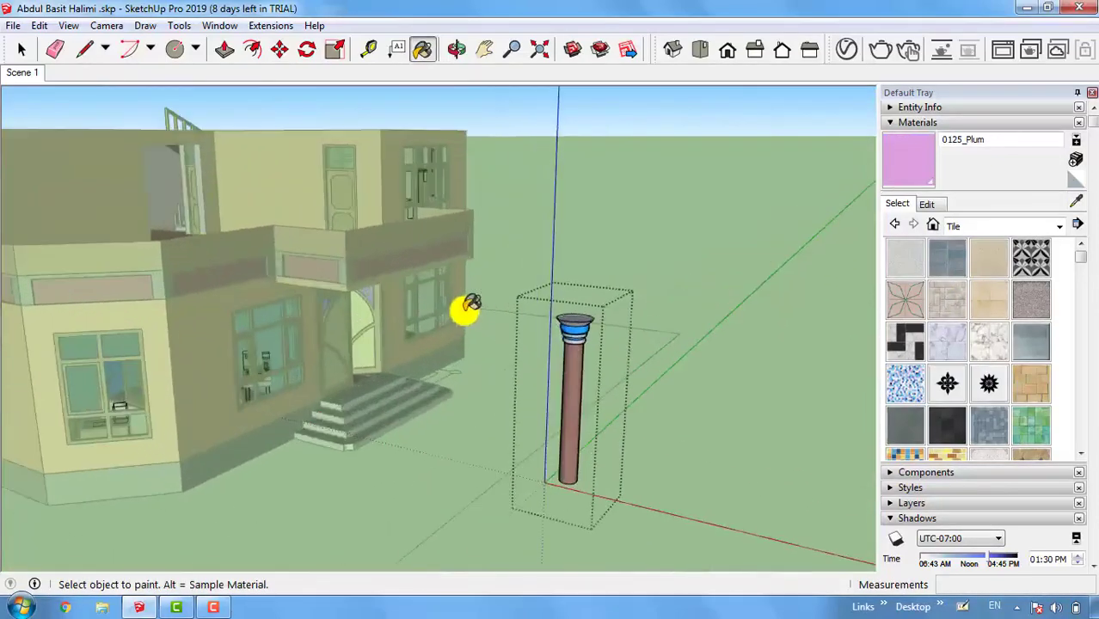
scroll(594, 322, up, 7)
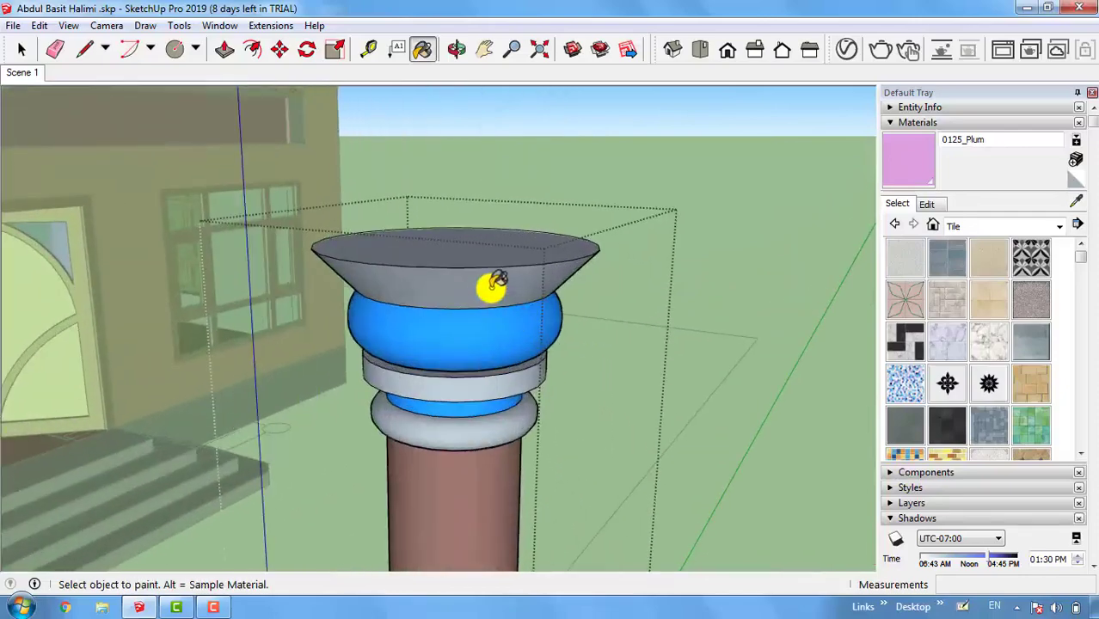
click(494, 285)
scroll(474, 395, up, 2)
click(474, 427)
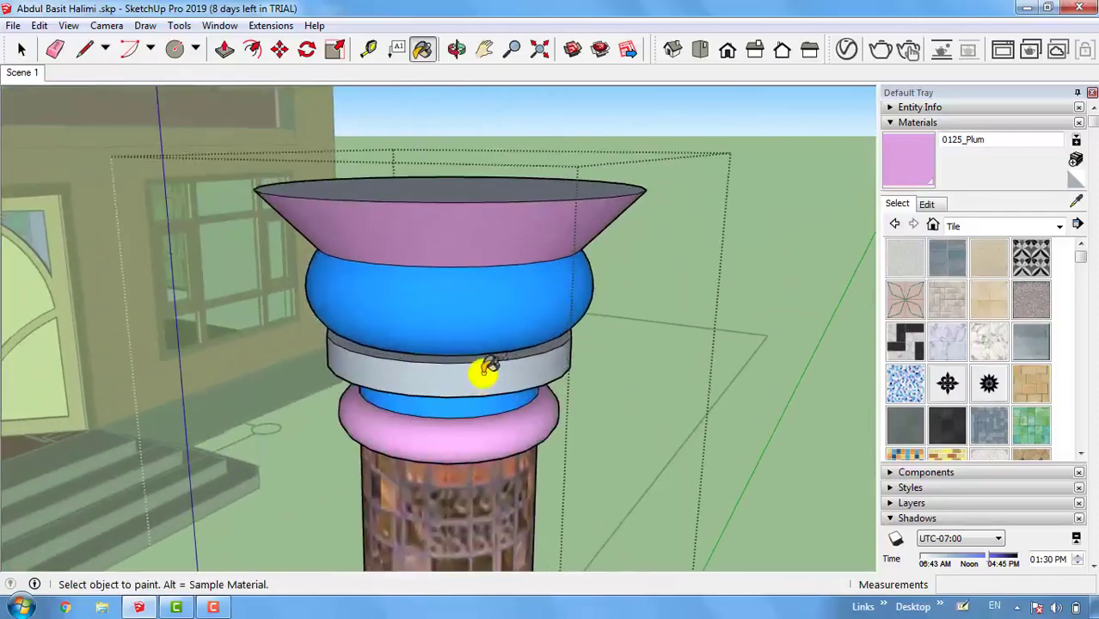
click(487, 368)
scroll(508, 356, up, 3)
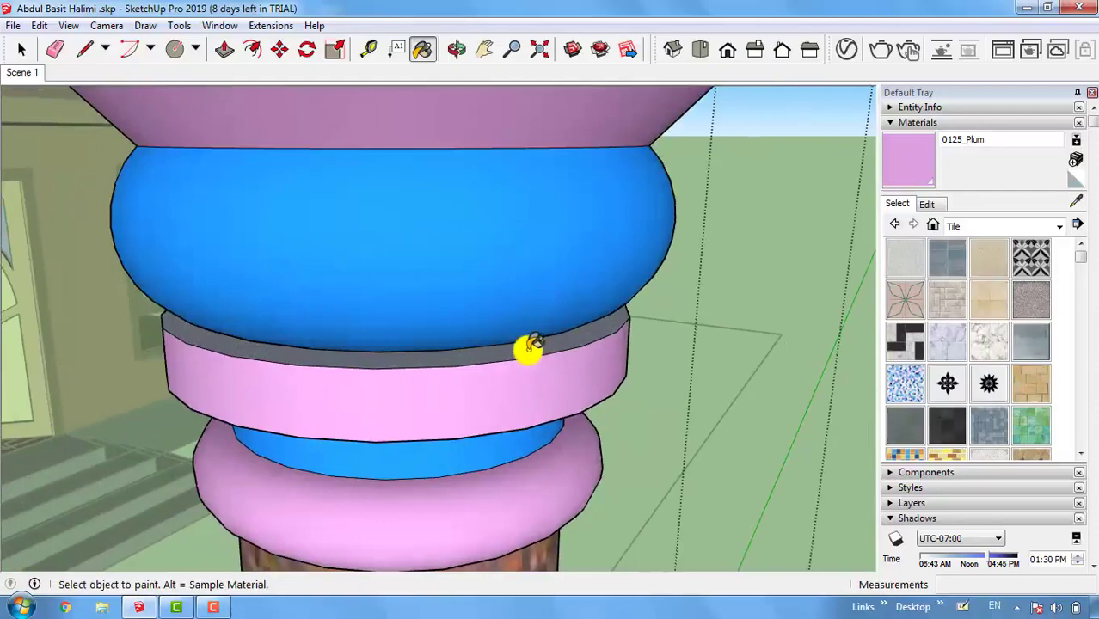
Step: Paint the underside of the capital's flat middle band with 0125_Plum and leave the column group
mouse_move(514, 381)
middle_down()
mouse_move(508, 253)
mouse_move(532, 164)
mouse_move(498, 390)
mouse_move(497, 332)
middle_up()
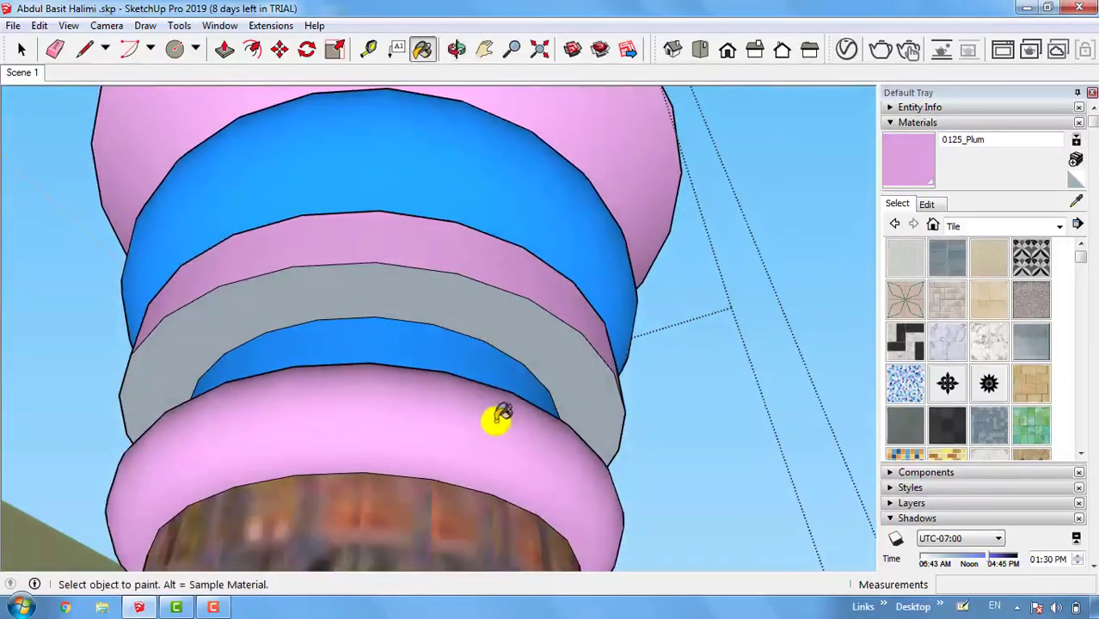
click(561, 349)
scroll(594, 446, down, 6)
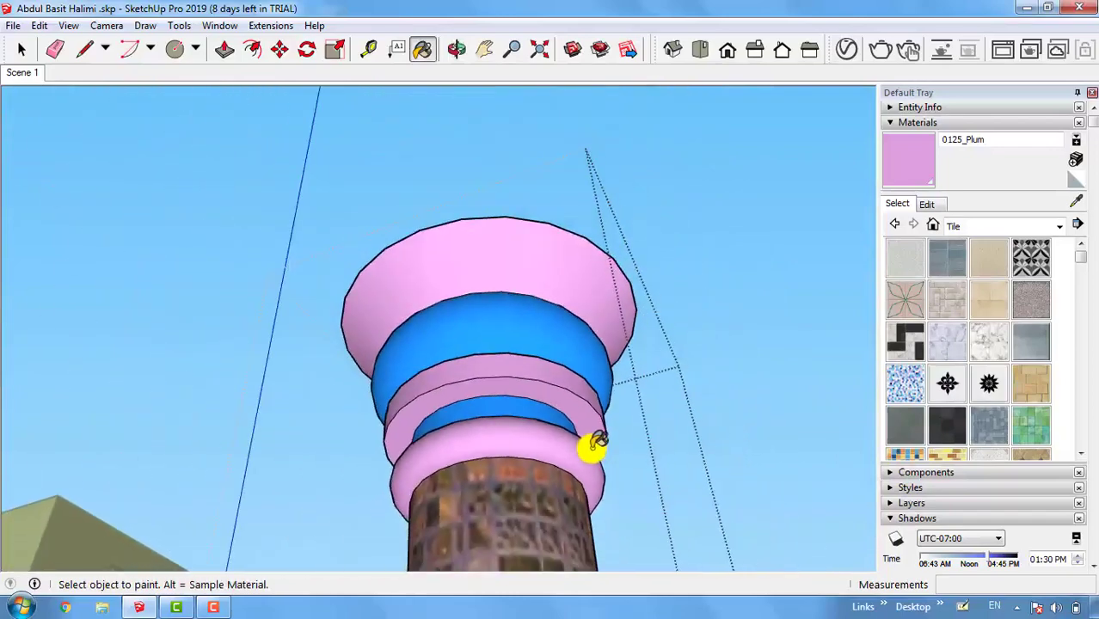
middle_drag(595, 445, 803, 325)
middle_drag(701, 396, 619, 404)
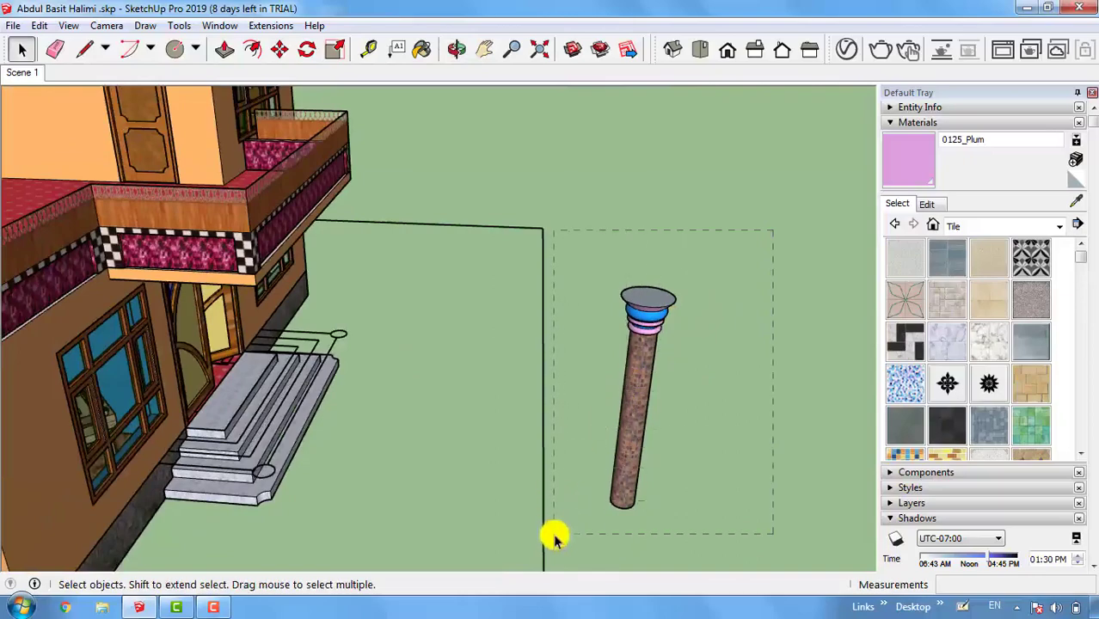
Step: Draw a 30 cm line across the middle of the column's bottom face, outside the group
scroll(619, 503, up, 6)
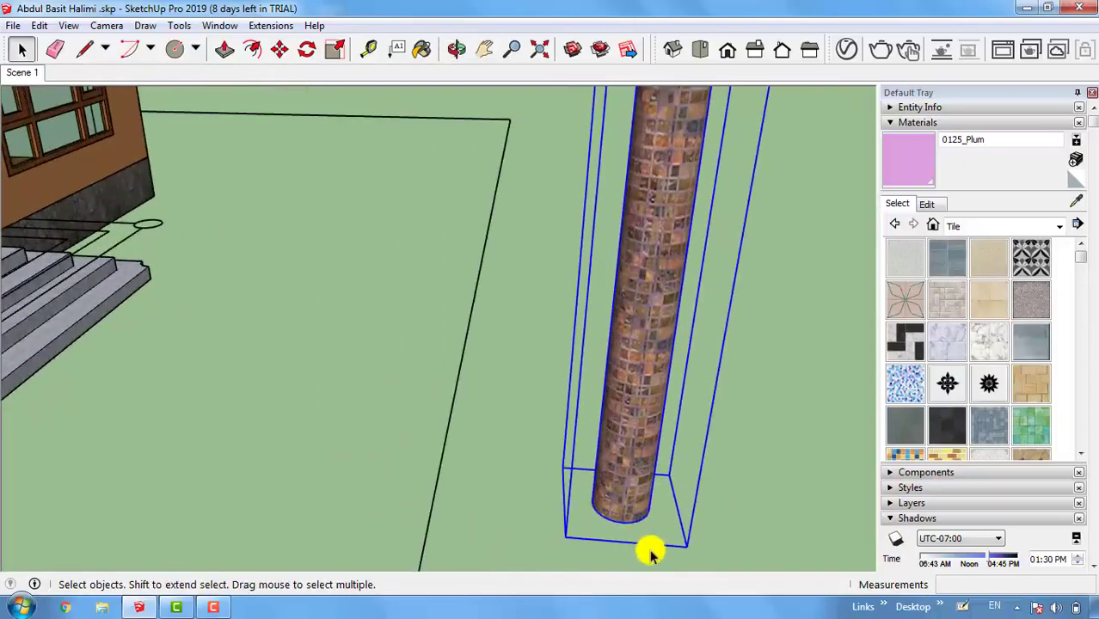
middle_drag(658, 578, 543, 506)
scroll(542, 505, down, 2)
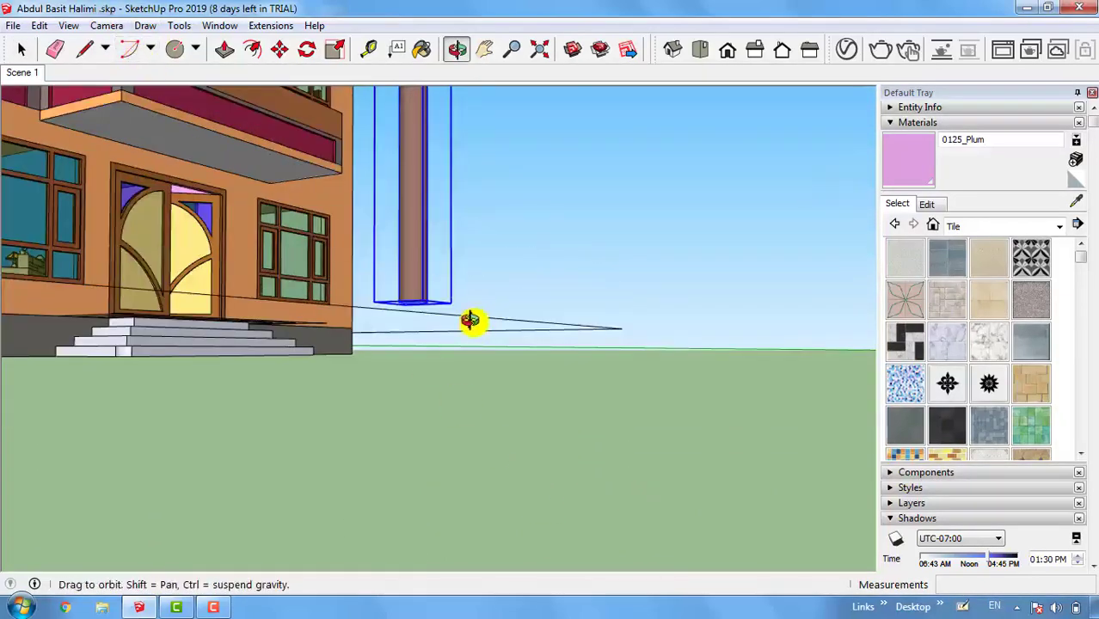
scroll(417, 298, up, 5)
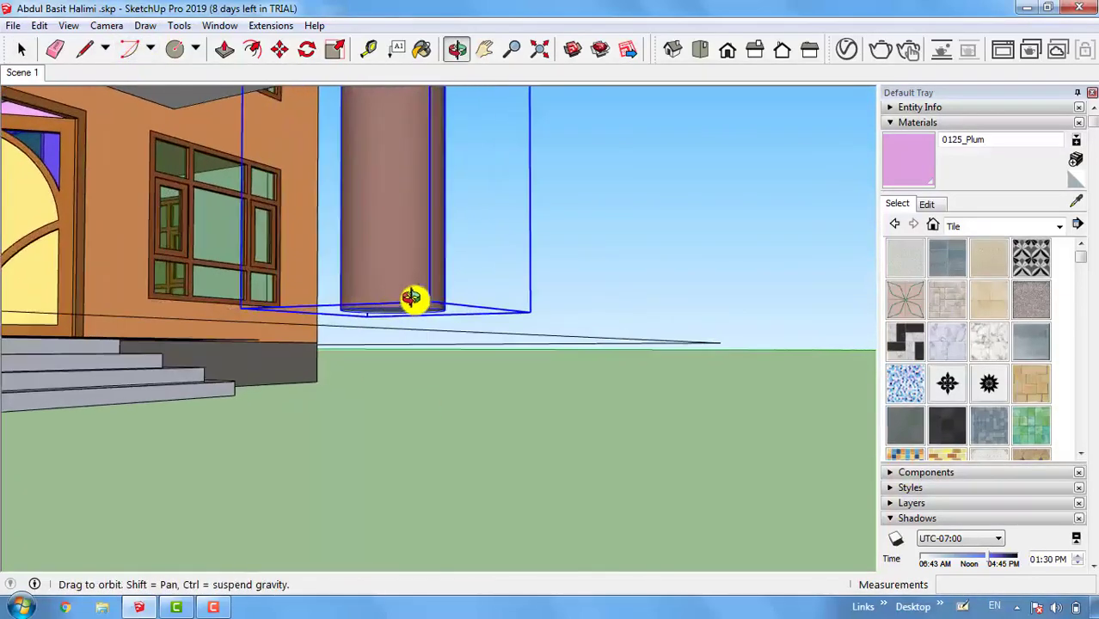
middle_drag(392, 297, 391, 326)
scroll(390, 331, up, 3)
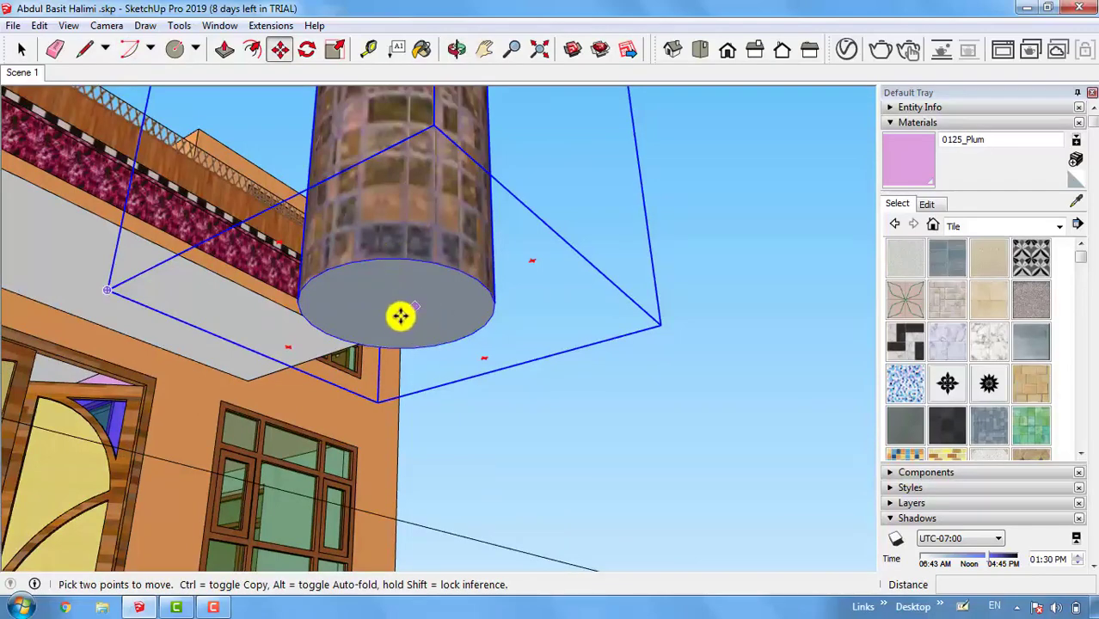
key(ctrl+t)
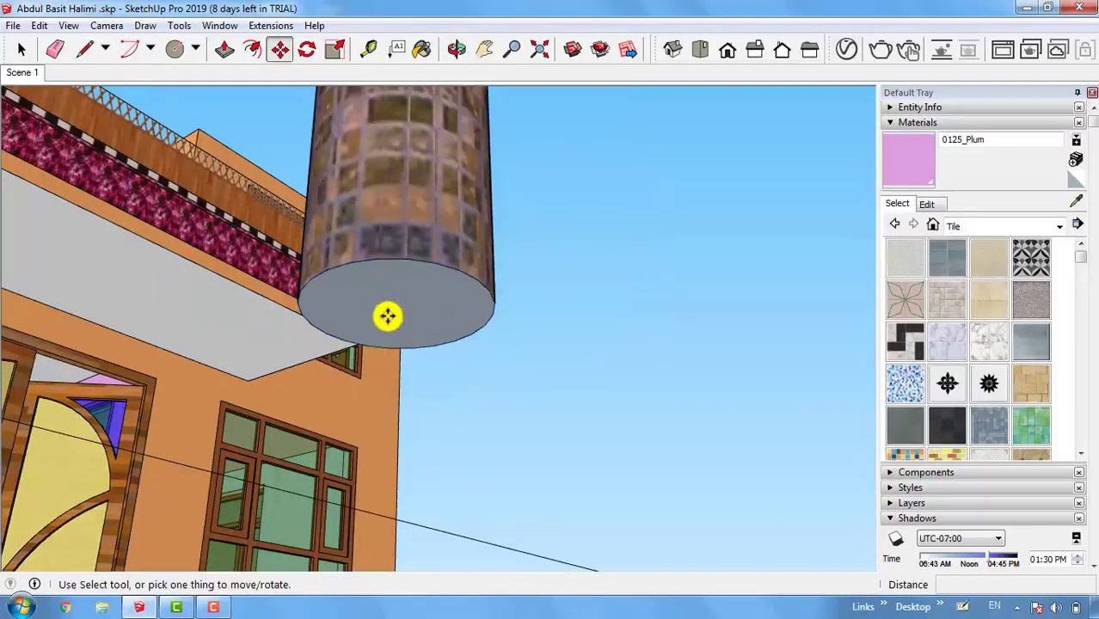
key(l)
click(302, 293)
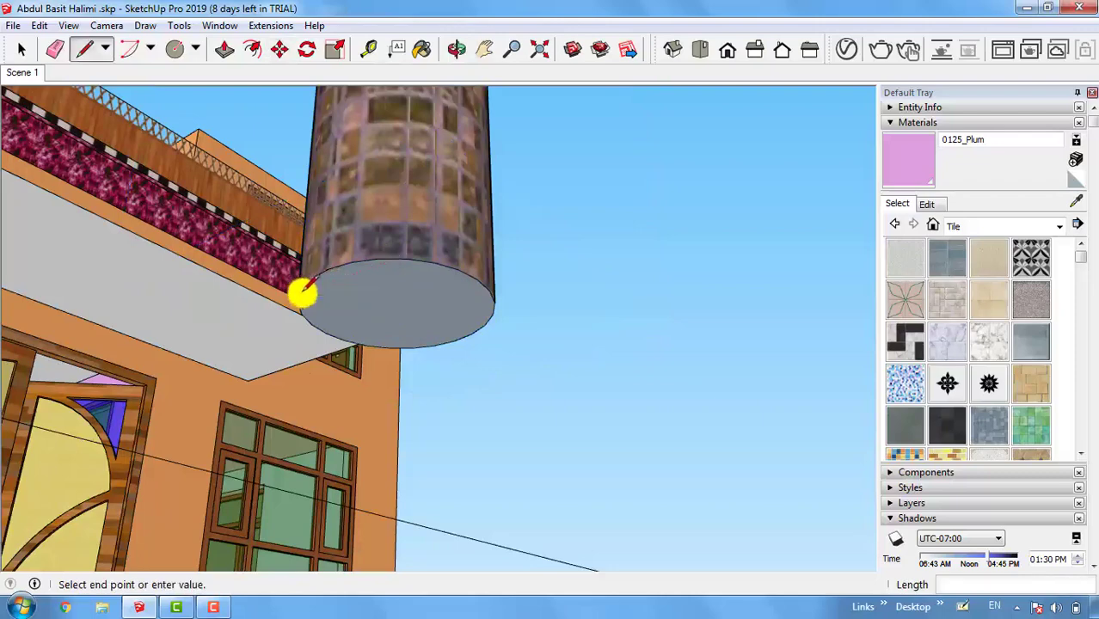
click(484, 324)
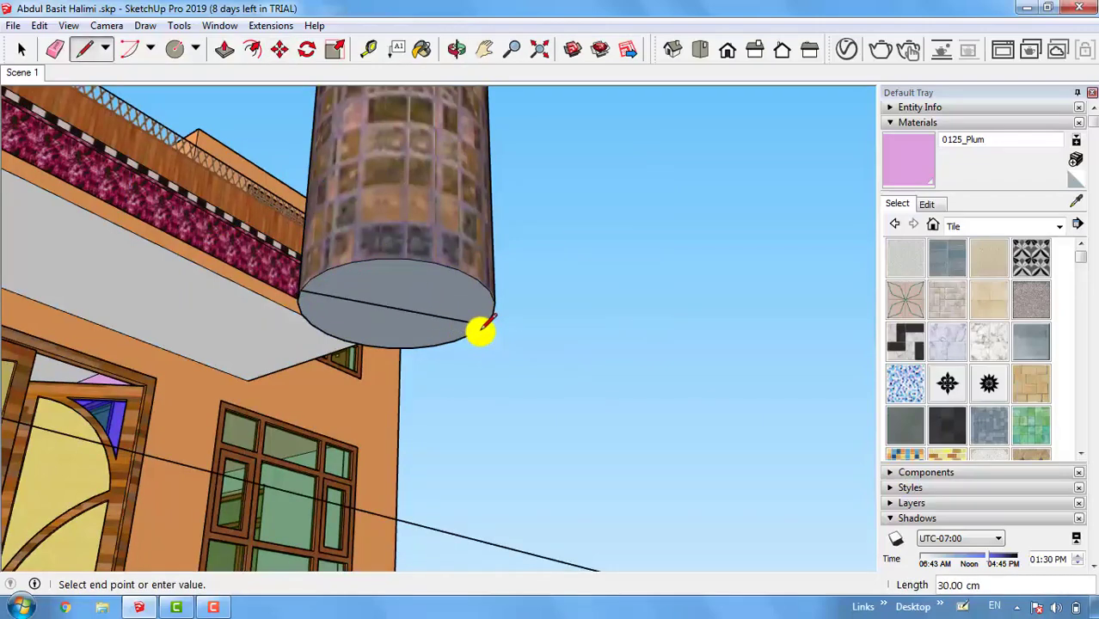
Step: Move the column group by the midpoint of its base line onto the inner corner of the terrace parapet
key(space)
click(402, 202)
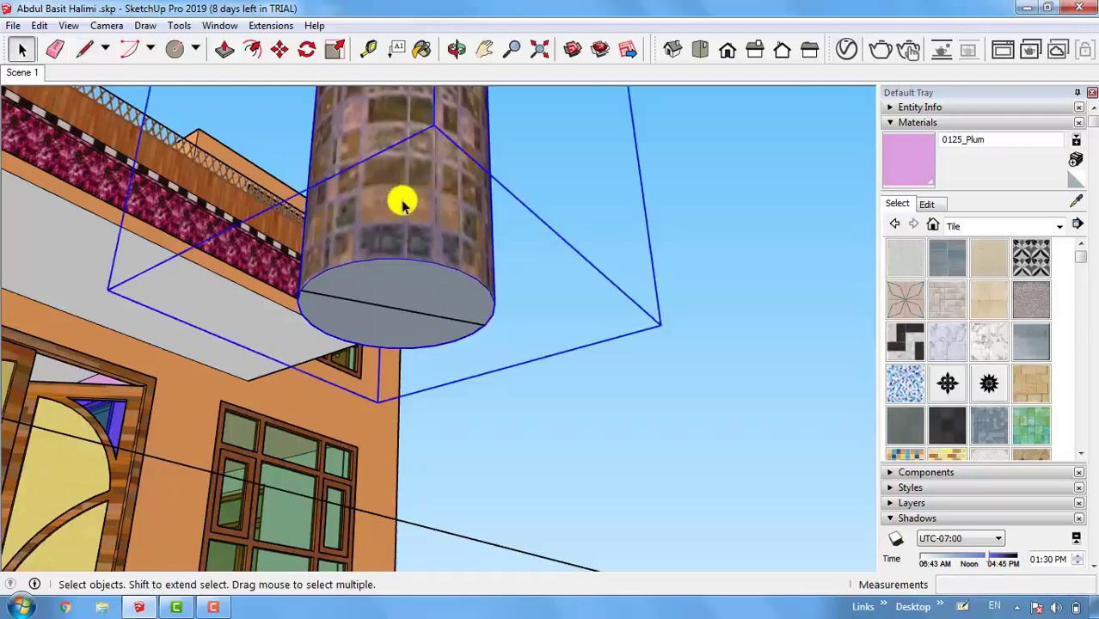
key(m)
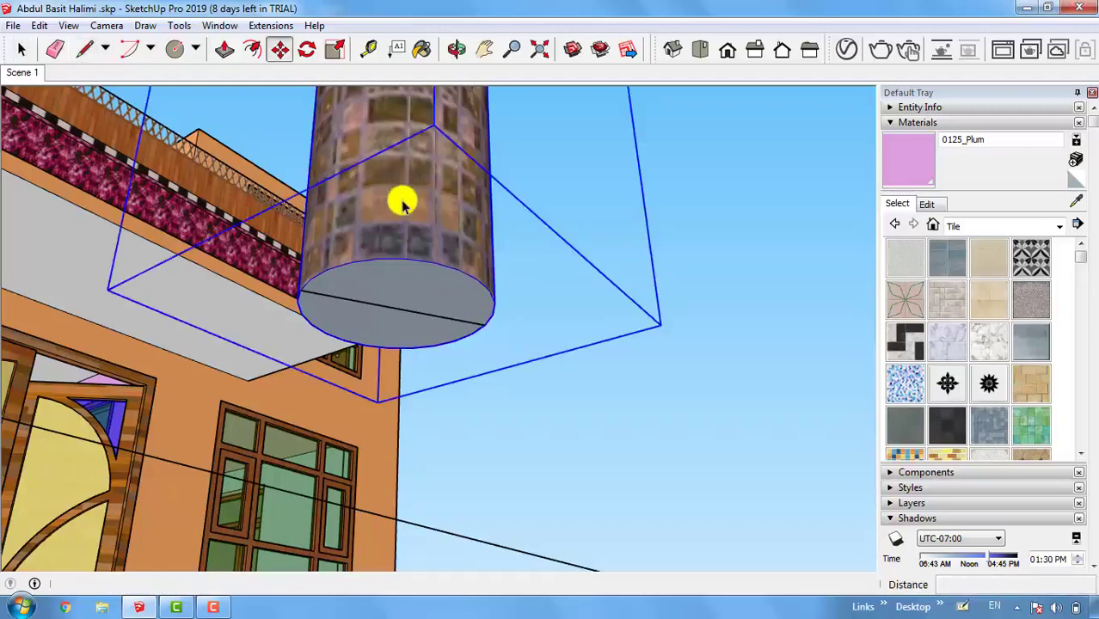
click(397, 307)
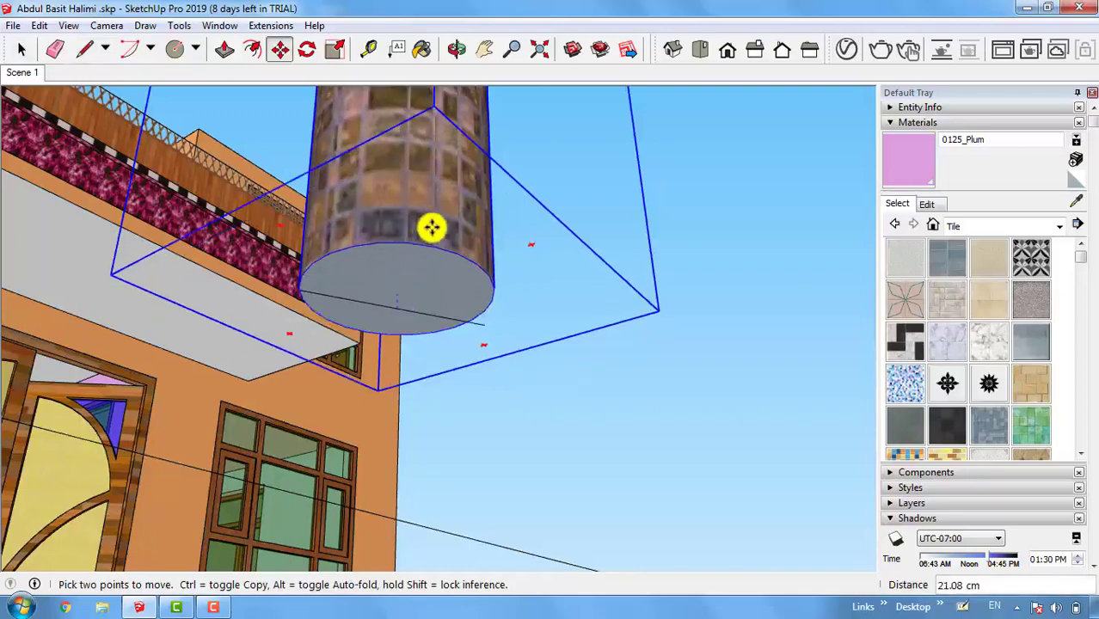
mouse_move(505, 368)
middle_down()
mouse_move(572, 397)
mouse_move(579, 388)
mouse_move(522, 364)
middle_up()
middle_drag(435, 432, 756, 362)
scroll(693, 406, up, 3)
scroll(684, 299, up, 3)
middle_drag(681, 298, 741, 463)
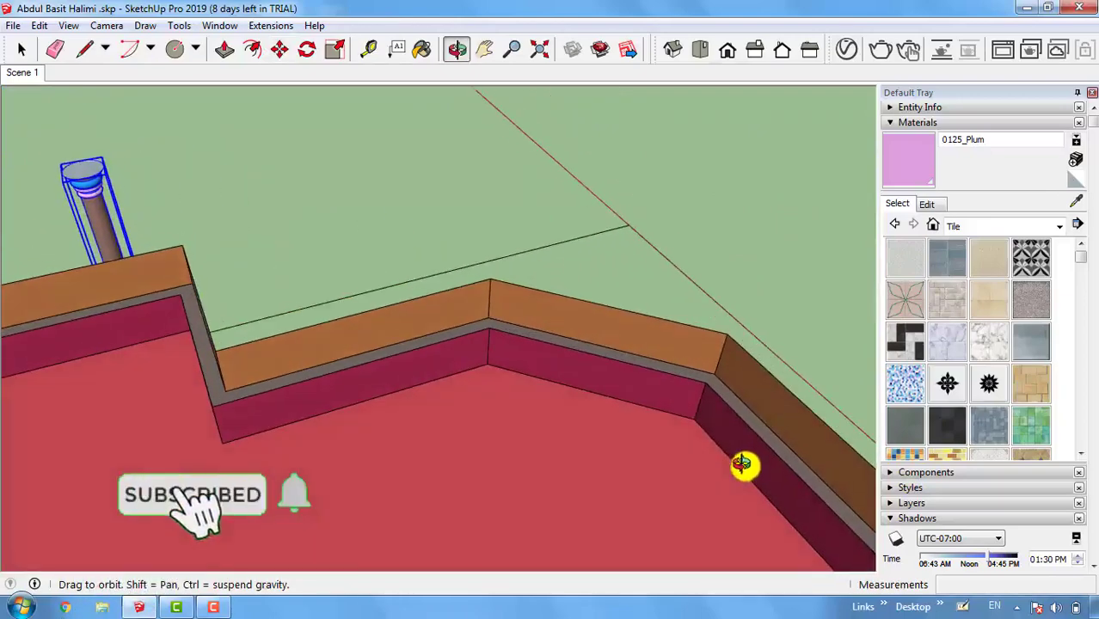
scroll(719, 387, up, 4)
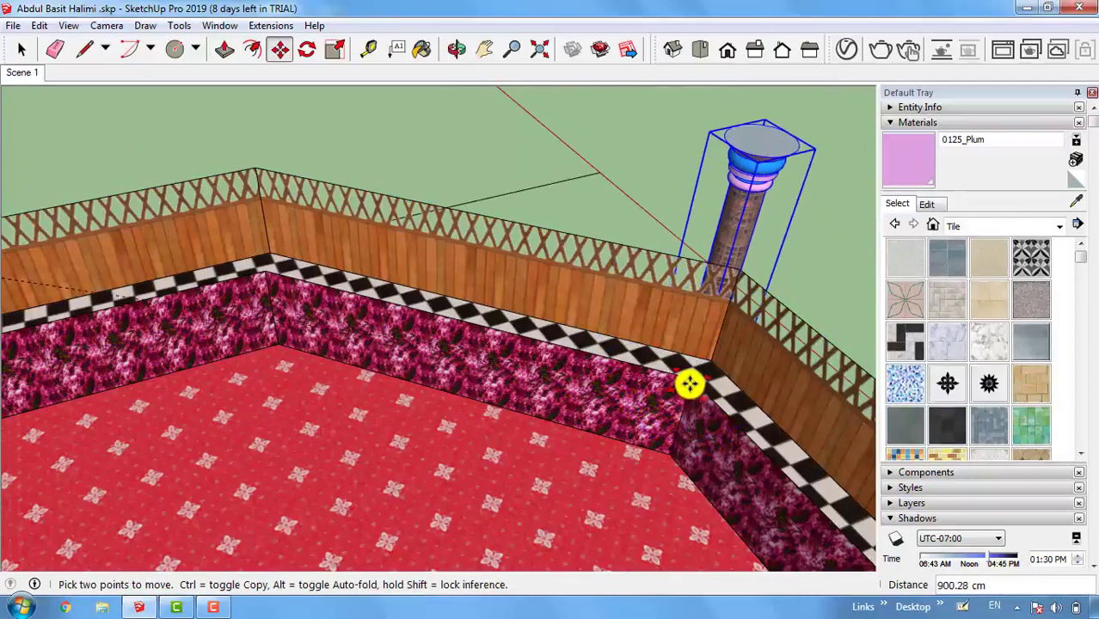
scroll(697, 391, up, 2)
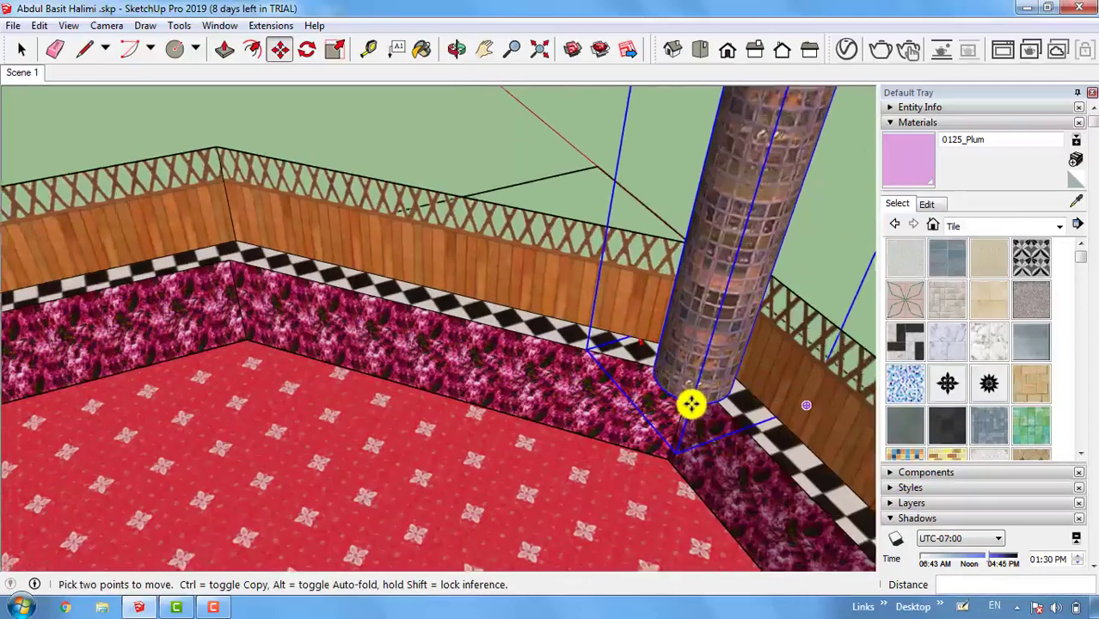
Step: Copy the column by its base centre onto the neighbouring corner of the terrace parapet, about 214 cm away
middle_drag(694, 400, 643, 117)
drag(649, 189, 649, 170)
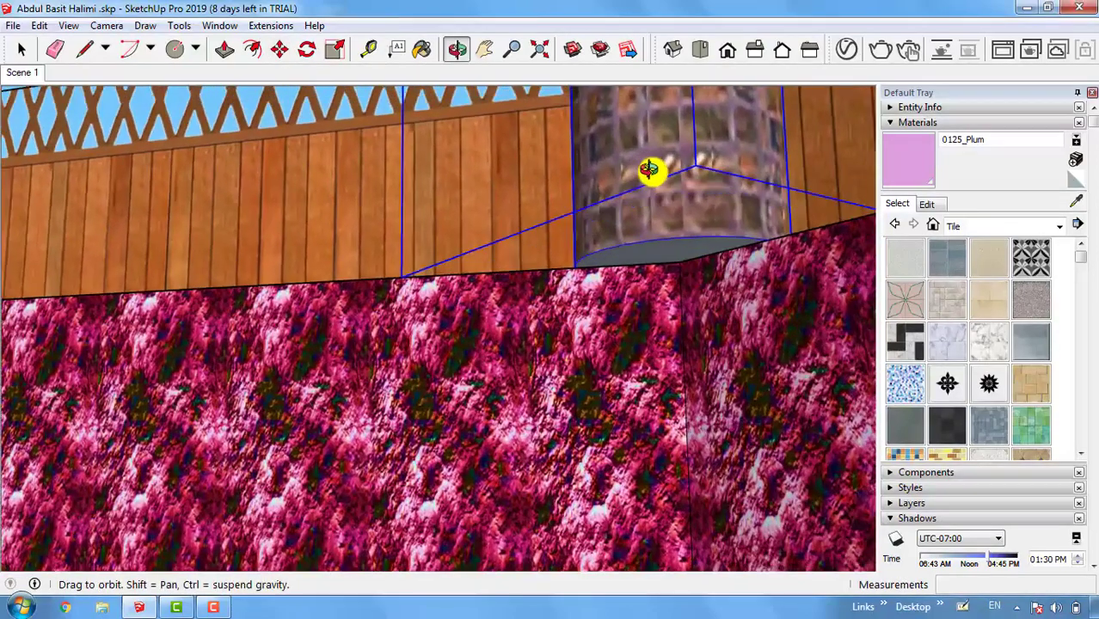
key(m)
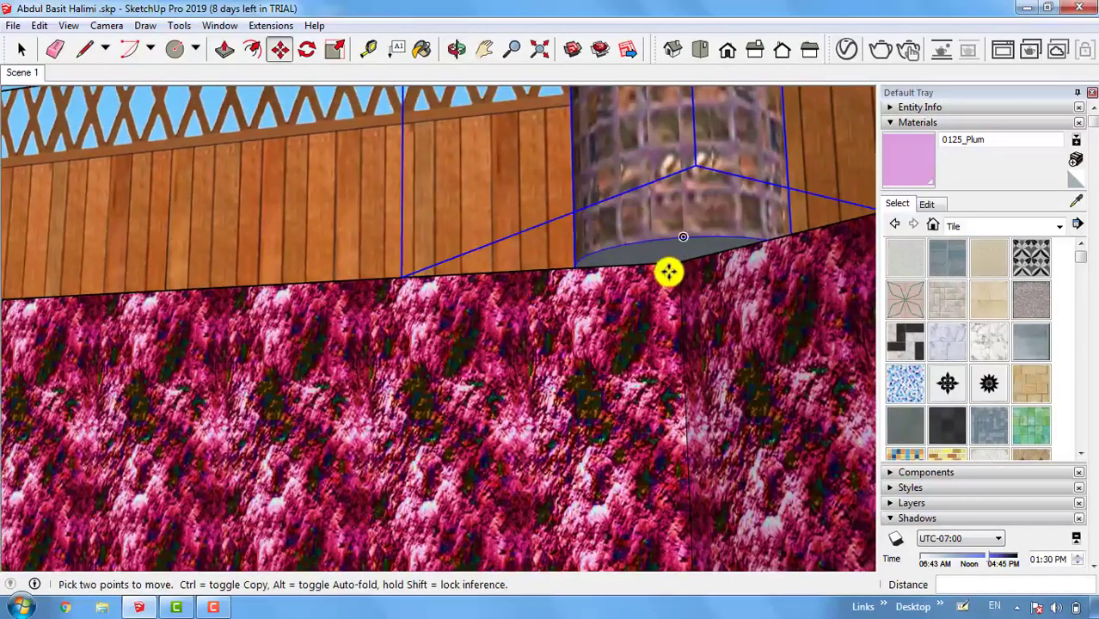
click(676, 265)
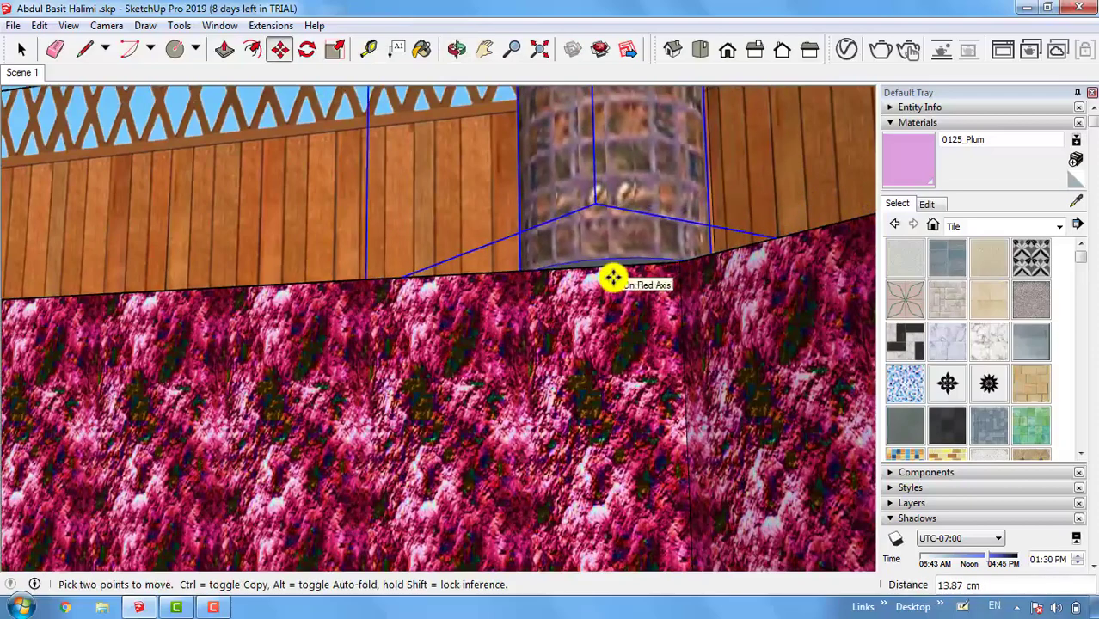
key(ctrl)
middle_drag(635, 302, 727, 324)
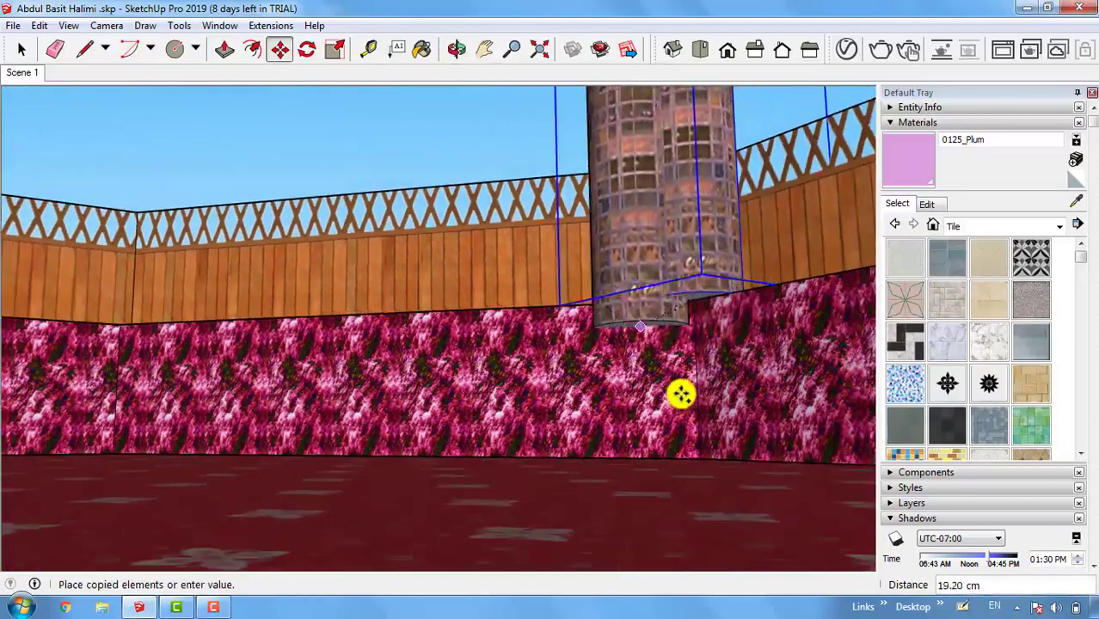
scroll(681, 394, down, 1)
scroll(76, 344, up, 6)
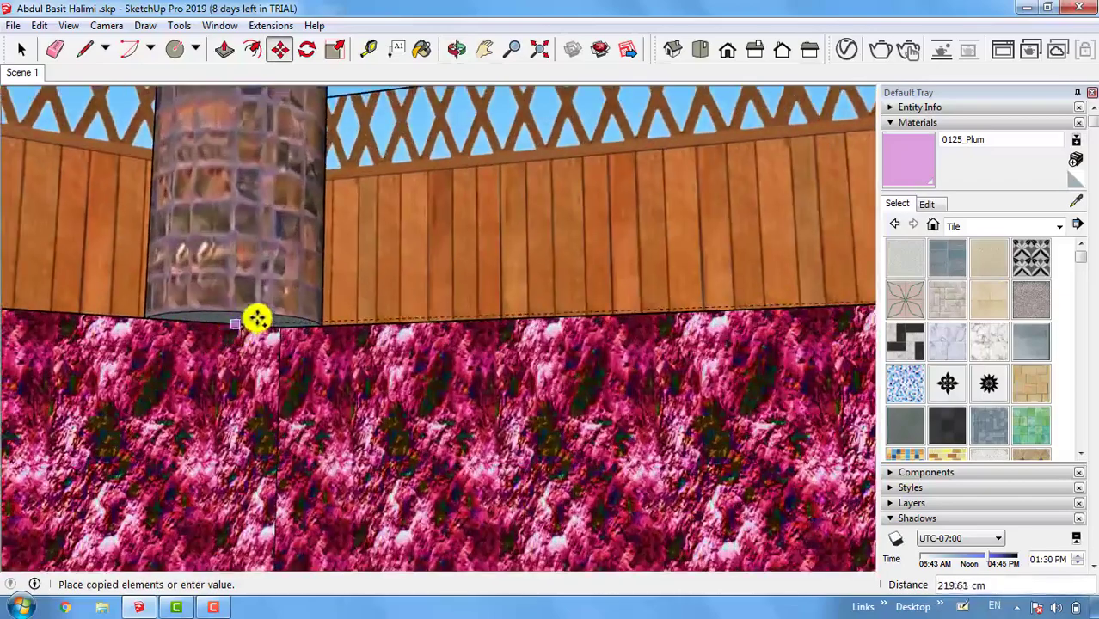
scroll(258, 318, up, 3)
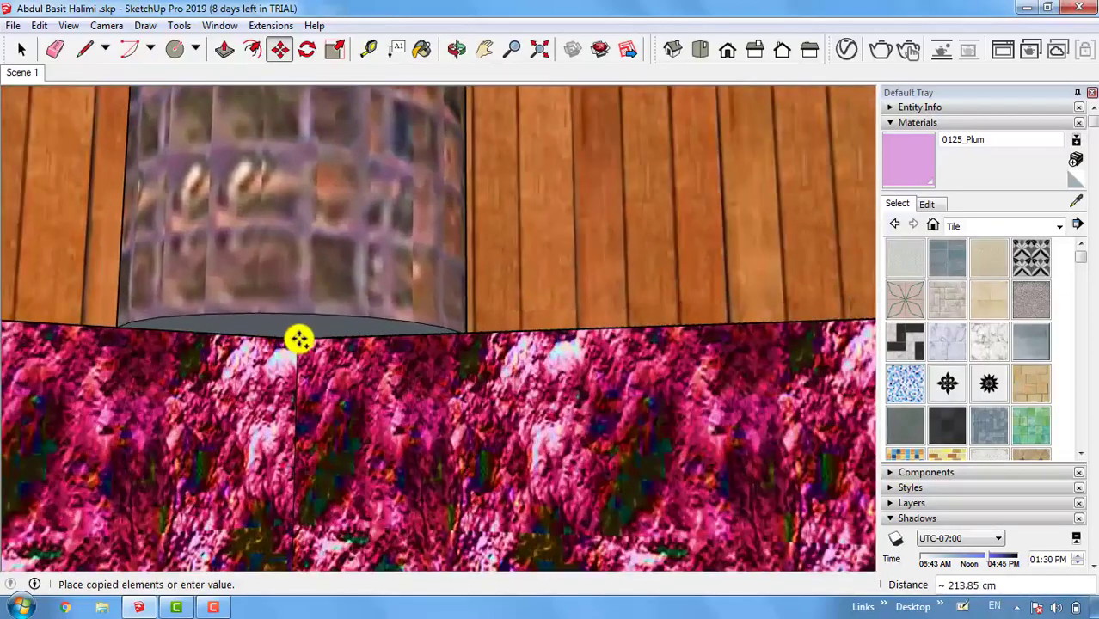
click(300, 339)
Step: Copy the column by its base centre from the parapet corner down onto the circle at the left end of the entrance steps
scroll(383, 452, down, 3)
scroll(368, 428, up, 5)
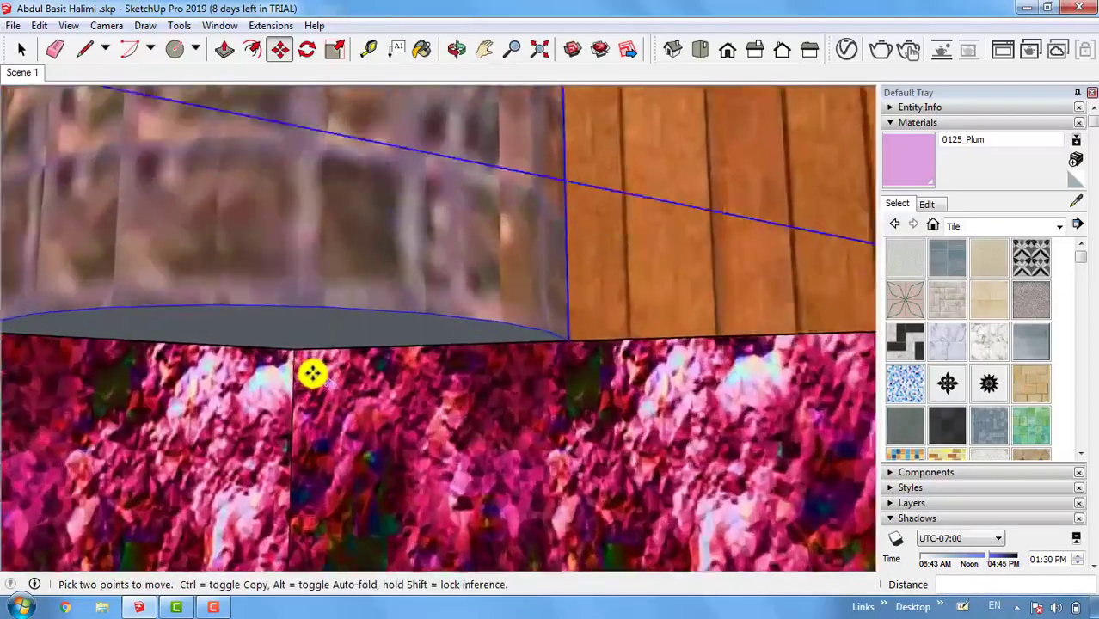
scroll(312, 372, up, 2)
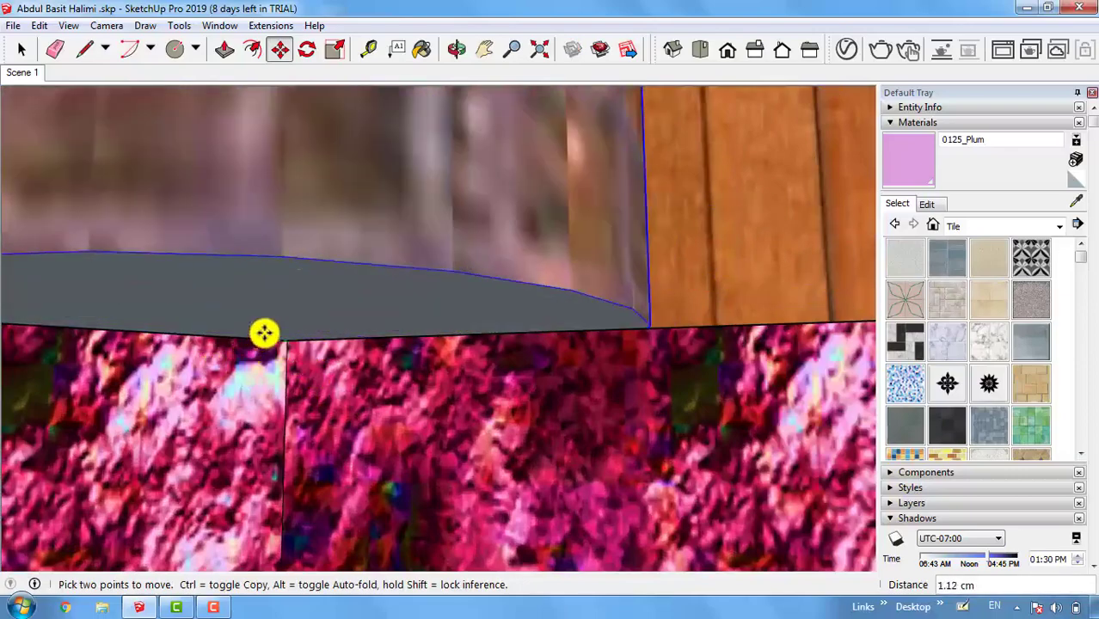
click(265, 336)
middle_drag(400, 385, 639, 407)
scroll(638, 408, up, 3)
scroll(542, 338, up, 3)
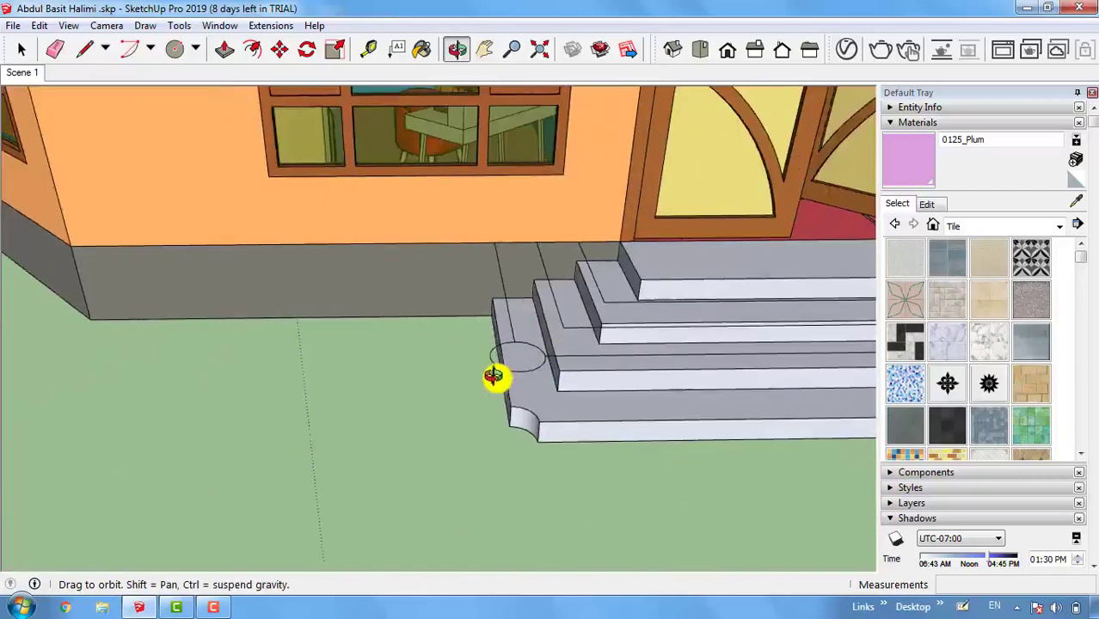
middle_drag(493, 375, 454, 385)
scroll(454, 385, up, 4)
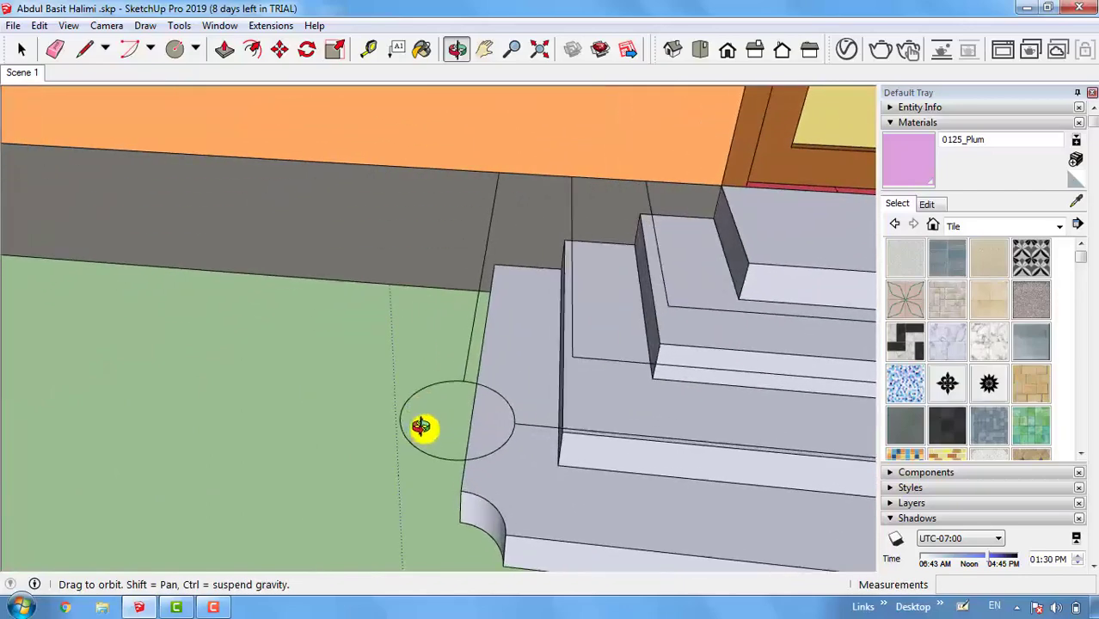
scroll(452, 422, up, 1)
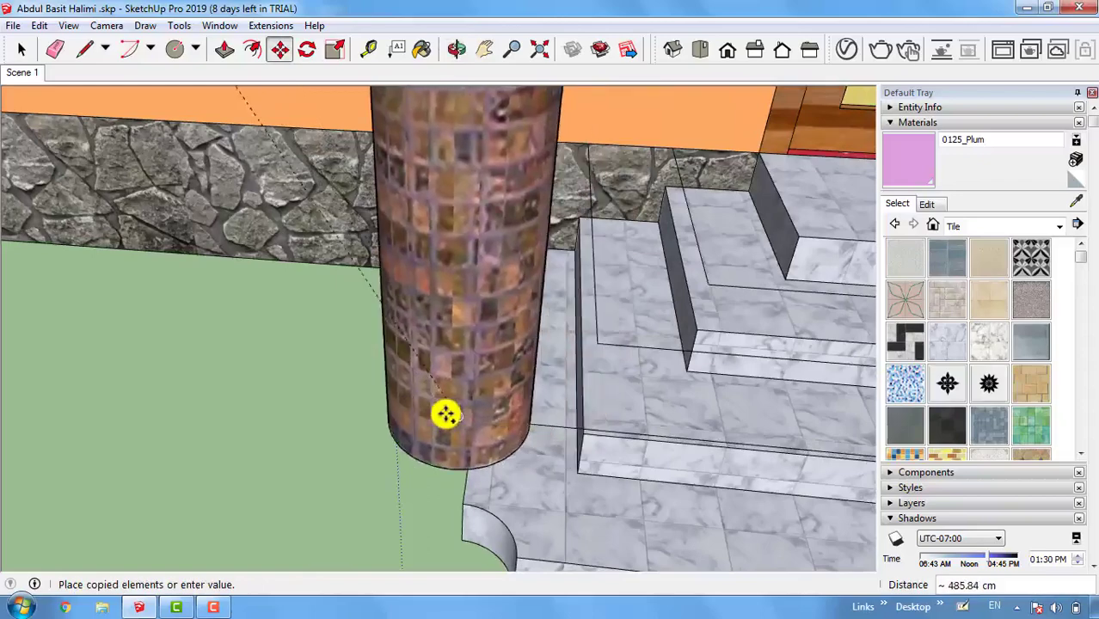
click(456, 413)
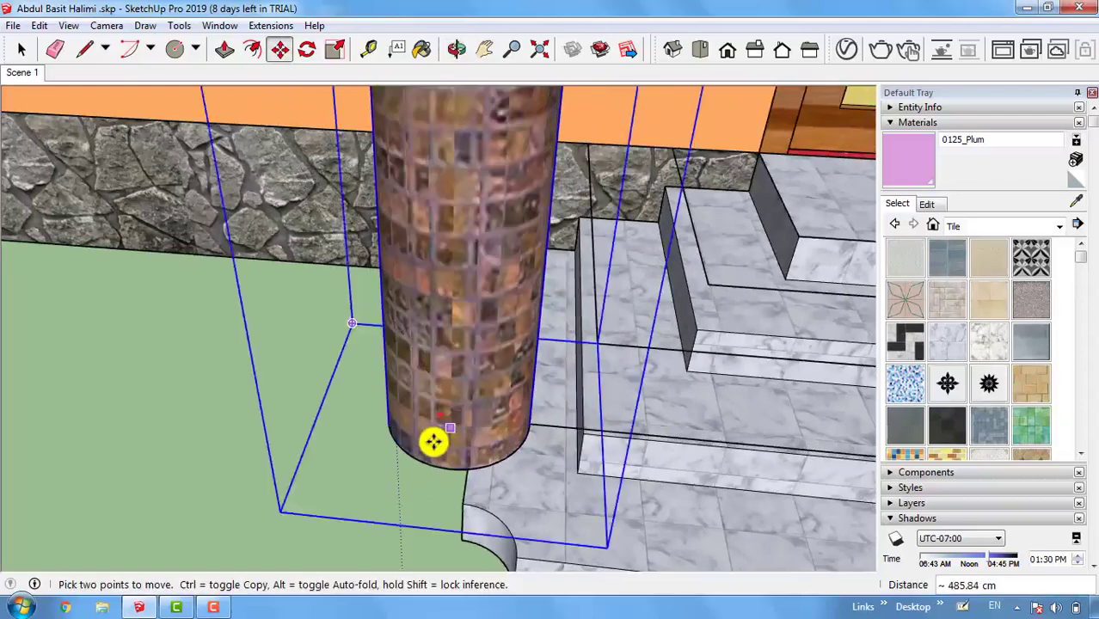
Step: Copy the entrance column 430 cm along the green axis onto the circle at the other end of the steps
scroll(433, 442, down, 2)
scroll(442, 450, up, 3)
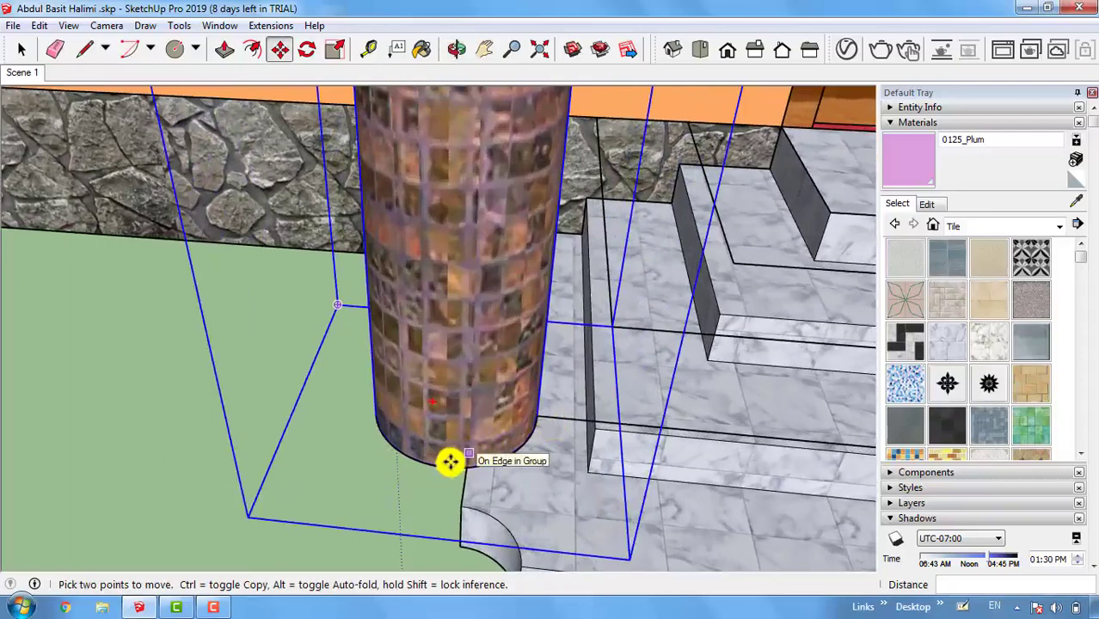
scroll(447, 464, down, 3)
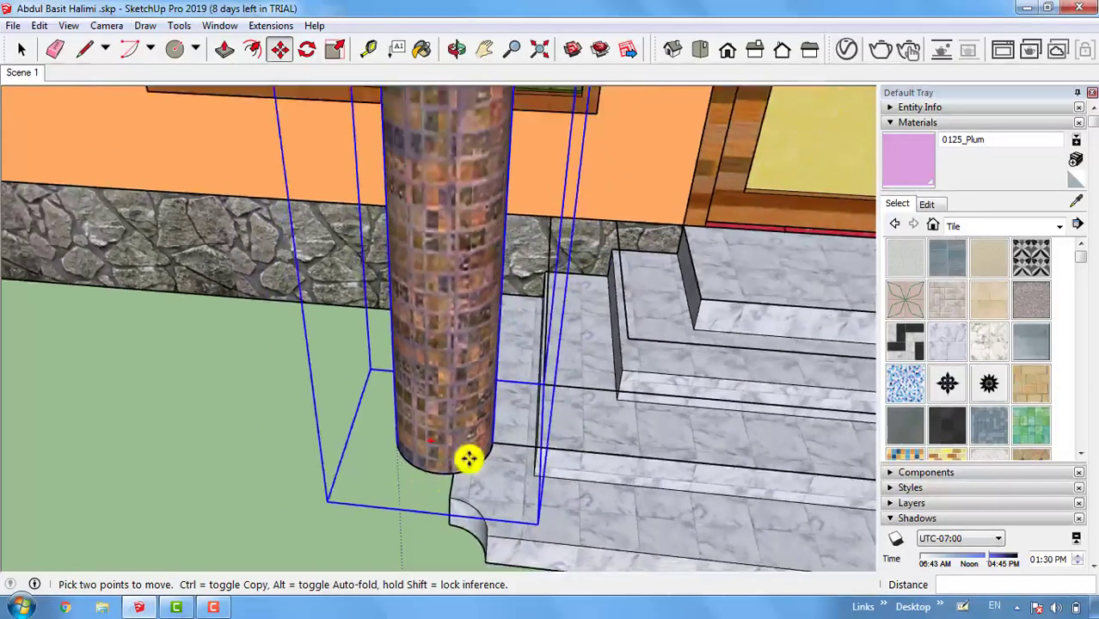
scroll(501, 446, up, 4)
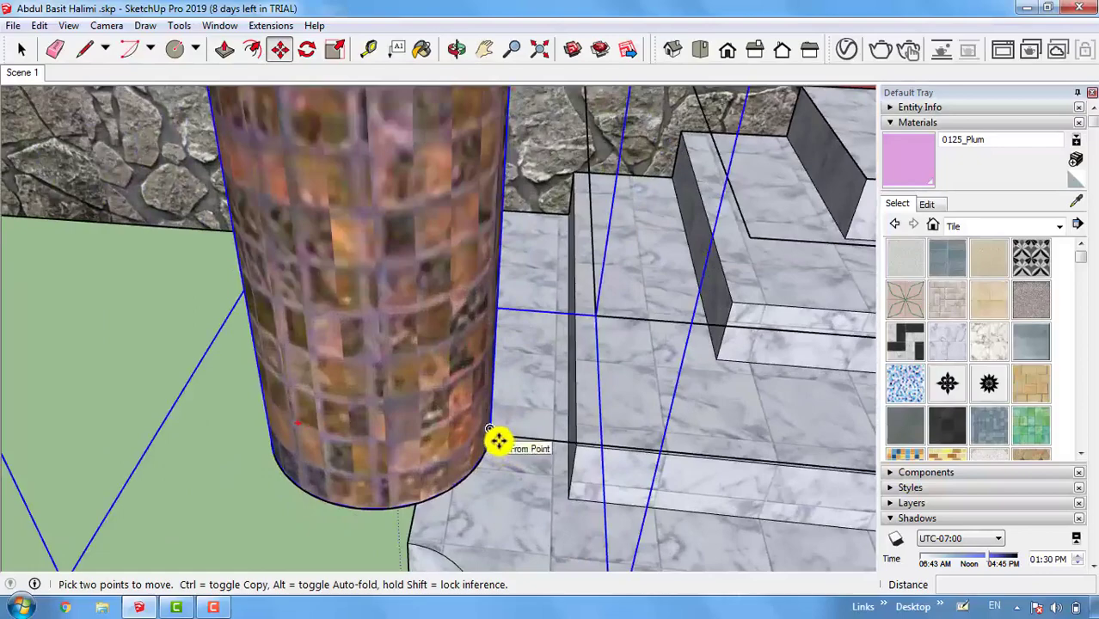
click(491, 436)
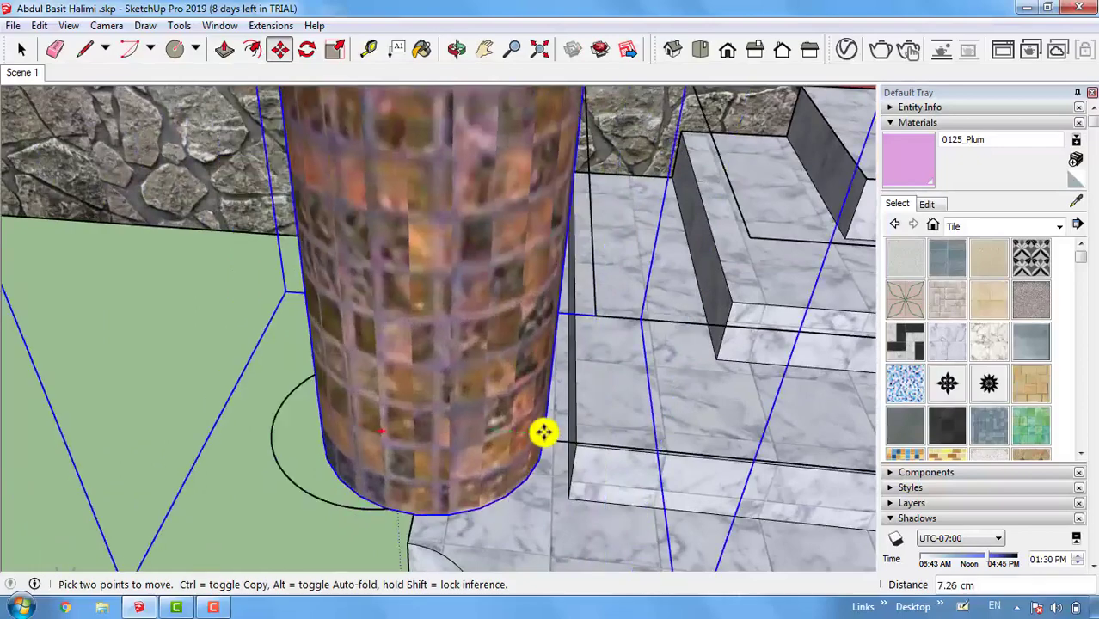
key(ctrl)
scroll(516, 434, down, 6)
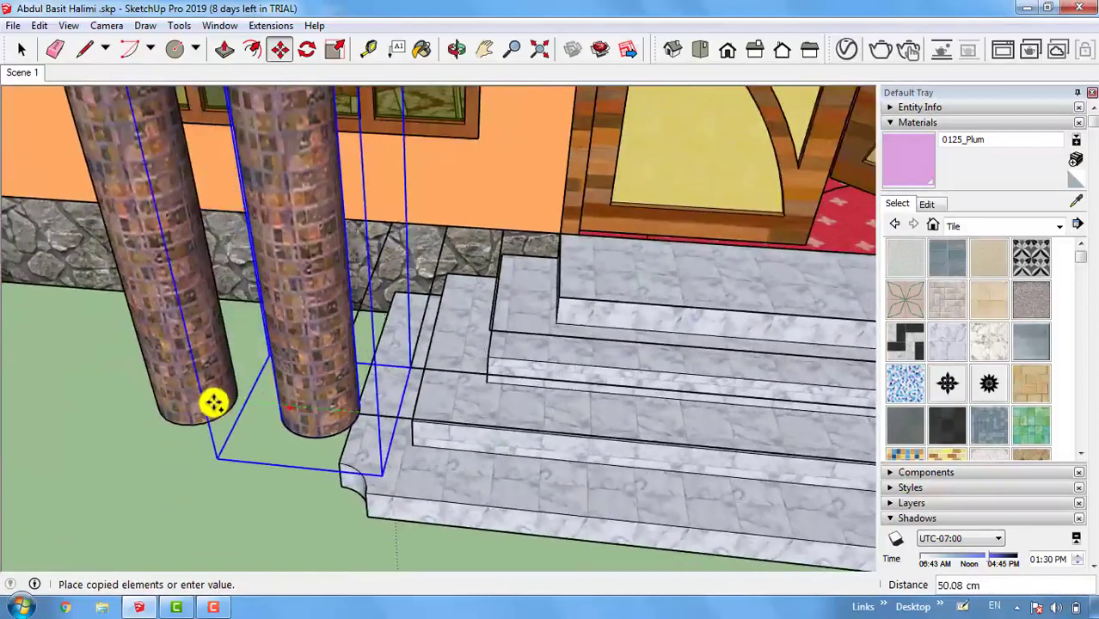
scroll(211, 402, down, 6)
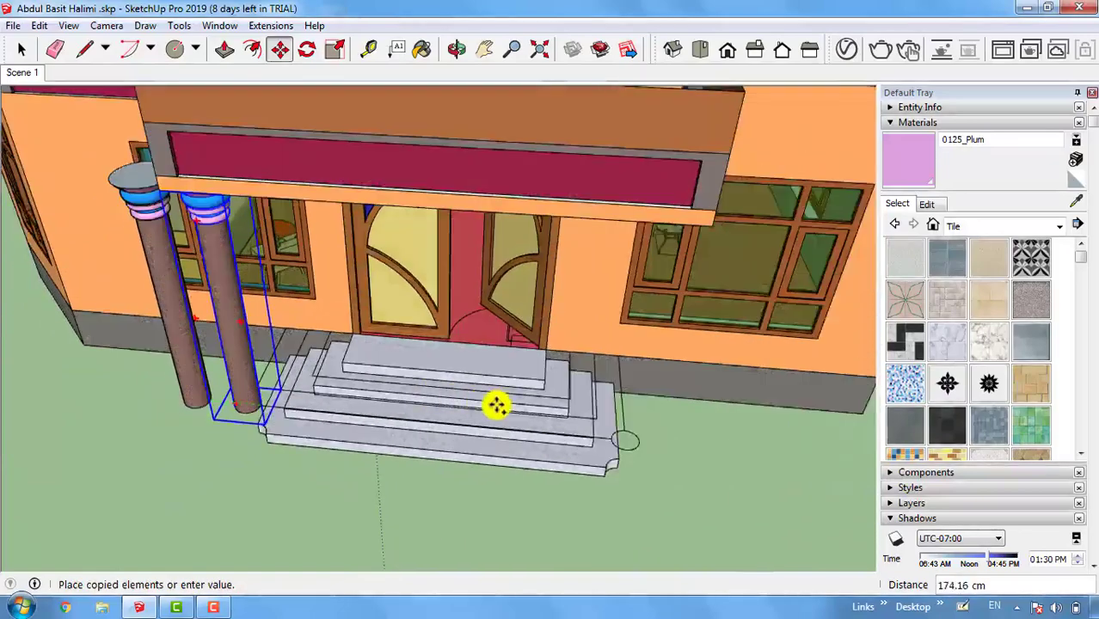
scroll(570, 436, up, 3)
scroll(593, 439, up, 8)
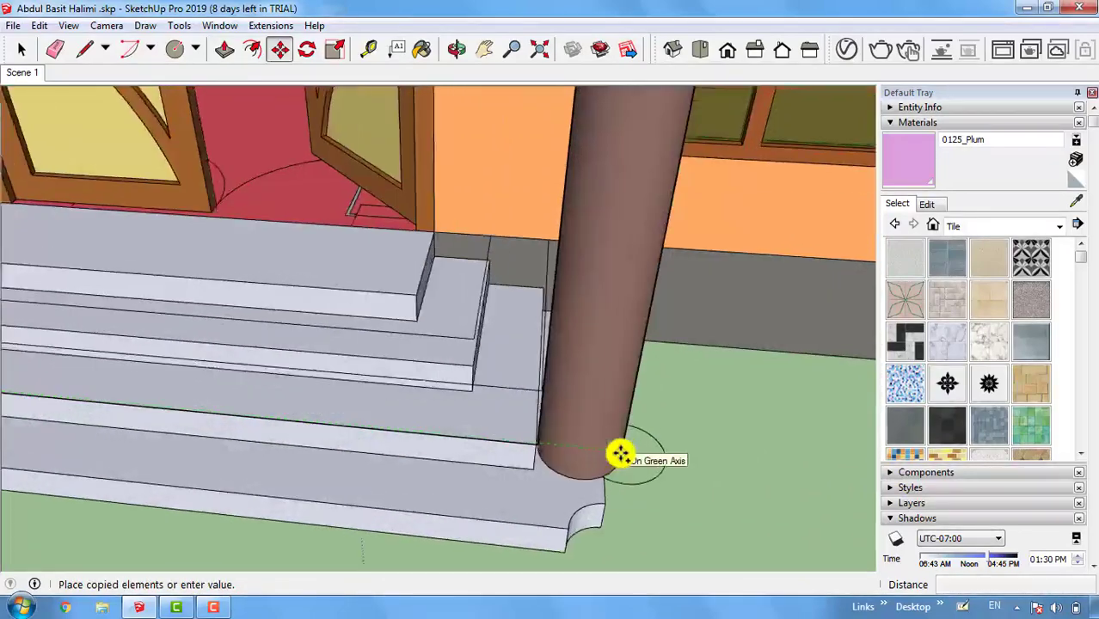
scroll(627, 455, up, 5)
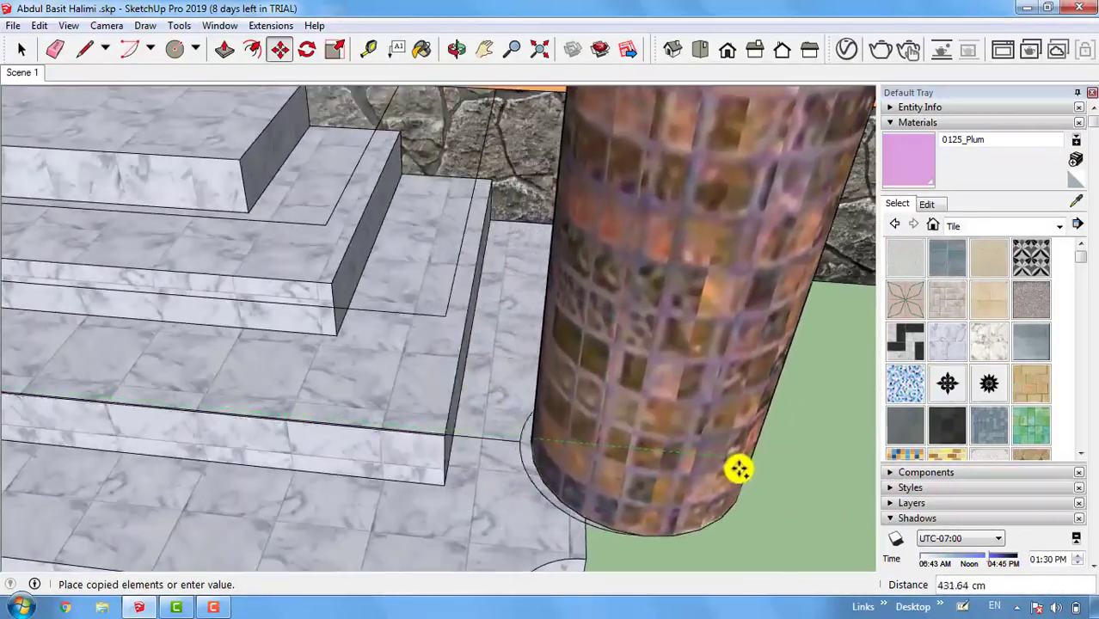
click(725, 462)
Step: Select both entrance columns and copy them straight up onto the inner corners of the terrace parapet above the entrance
scroll(707, 520, down, 6)
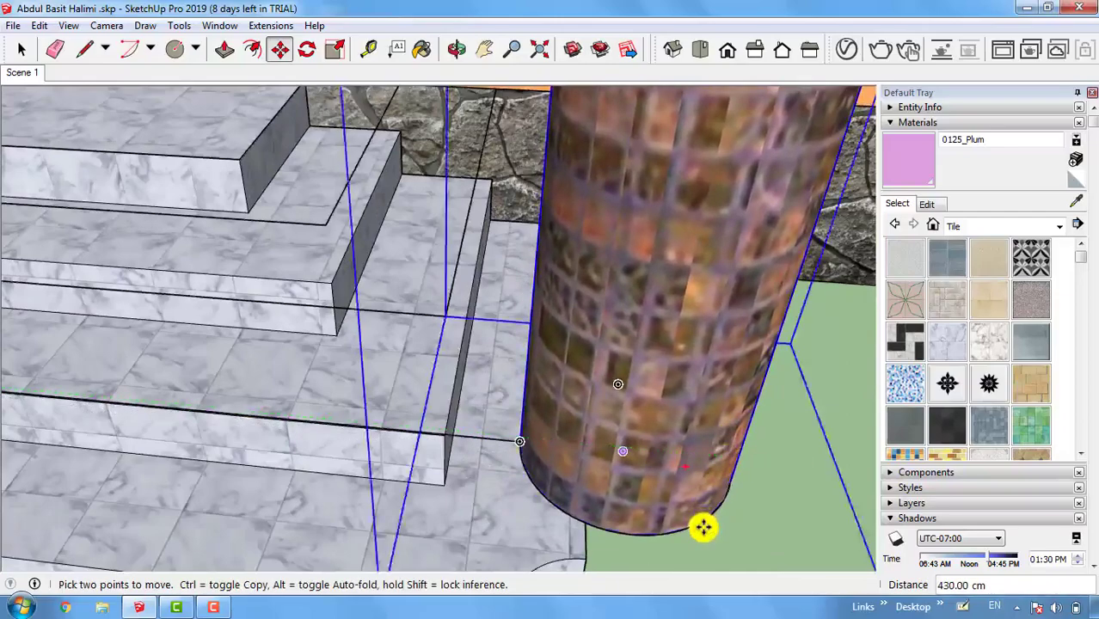
scroll(711, 519, down, 5)
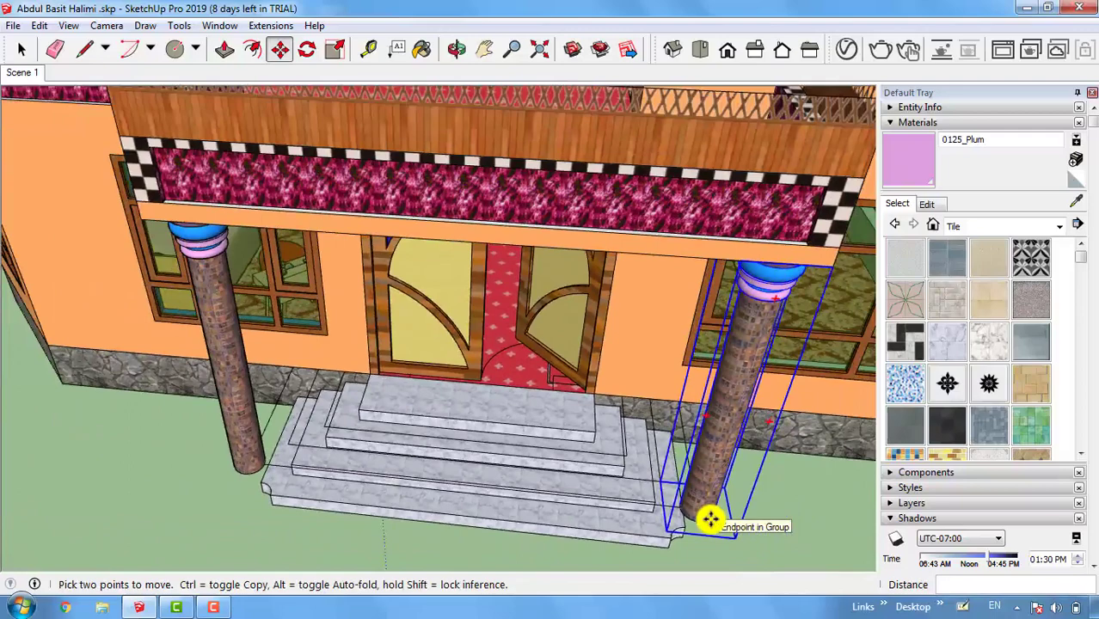
key(space)
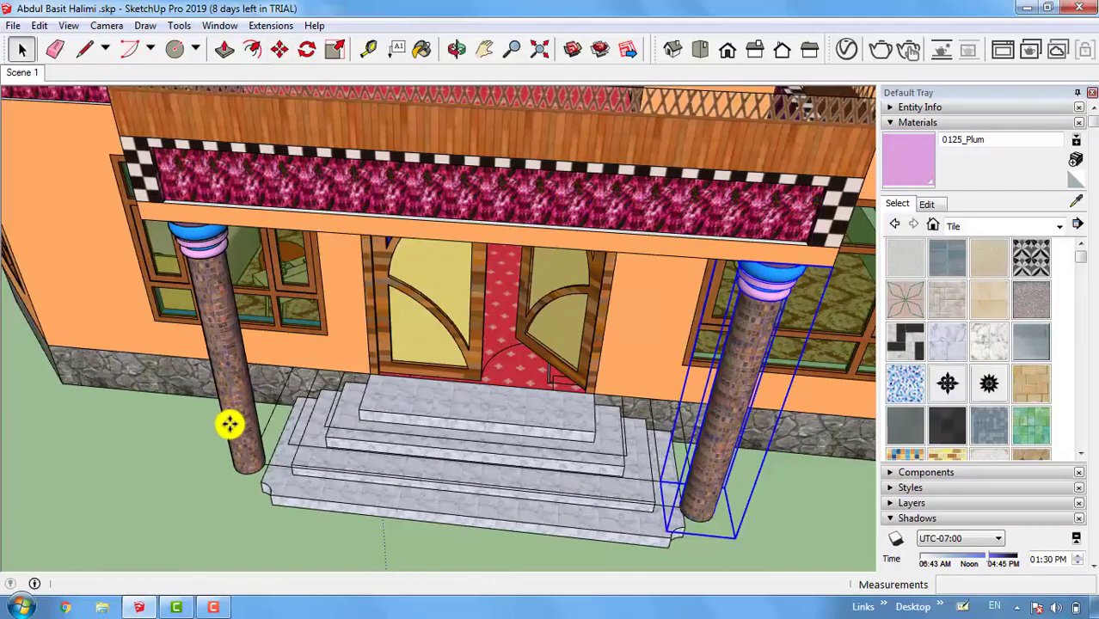
scroll(230, 427, up, 4)
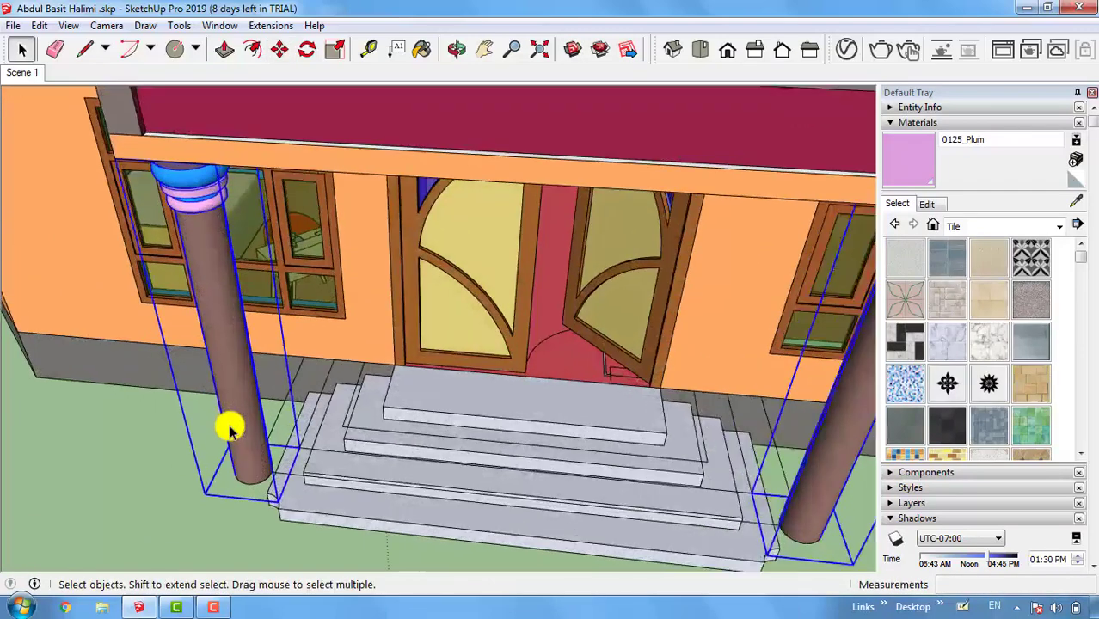
key(m)
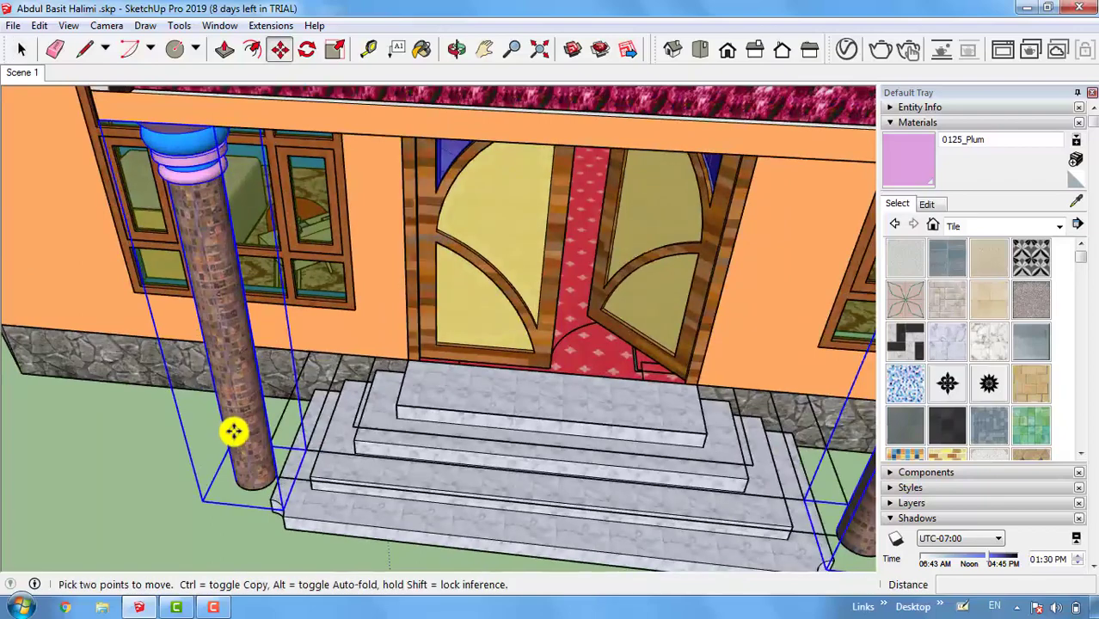
scroll(241, 444, up, 4)
scroll(249, 456, up, 4)
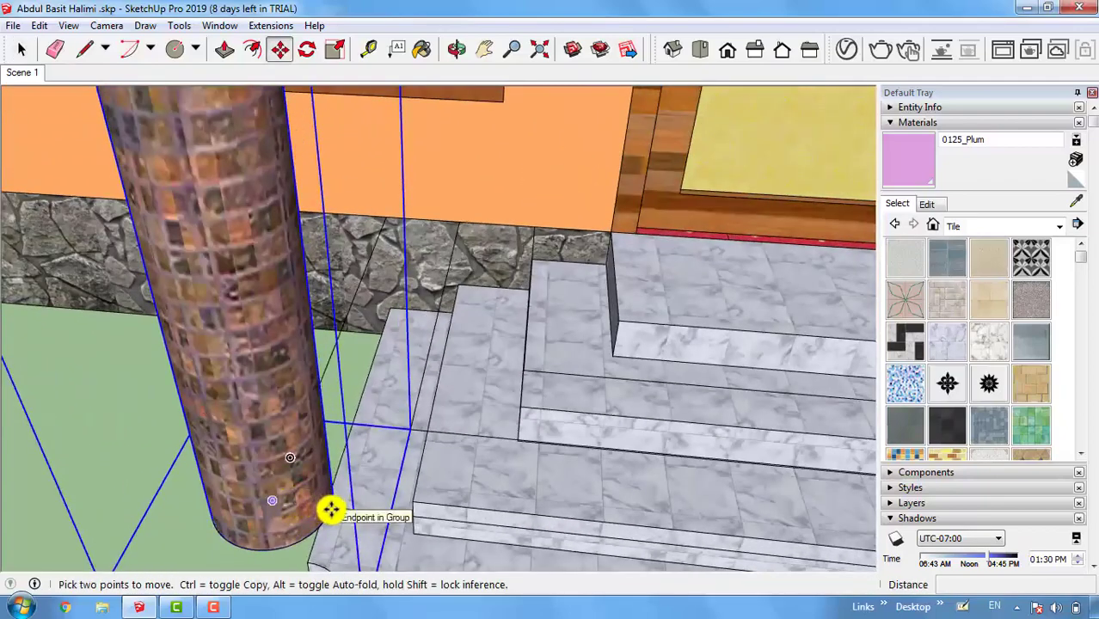
click(332, 510)
key(ctrl)
scroll(311, 441, down, 6)
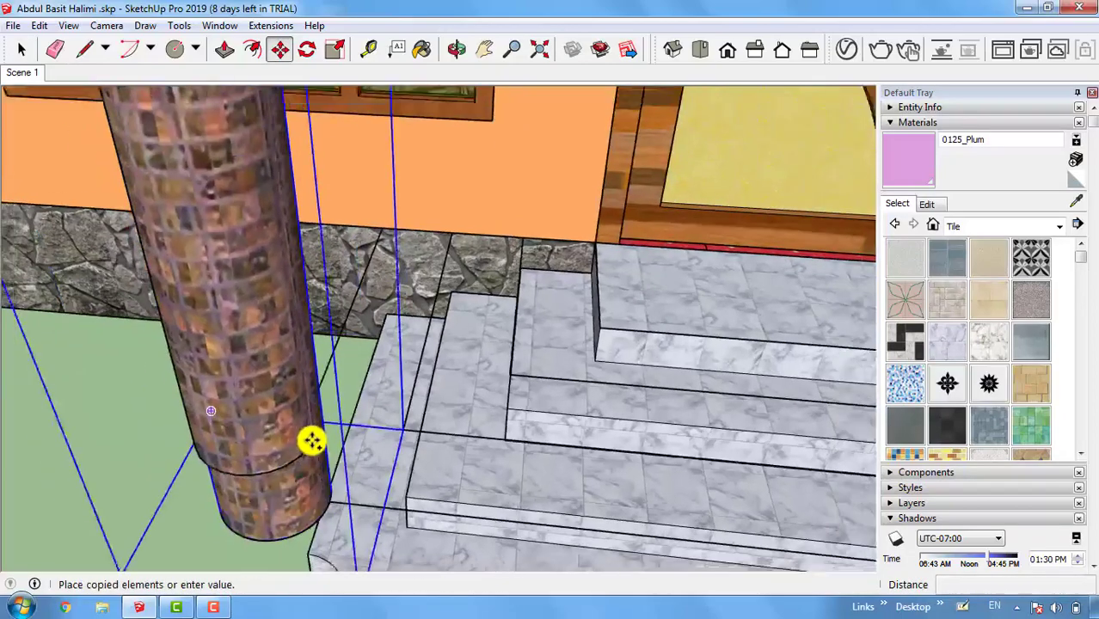
scroll(334, 466, down, 5)
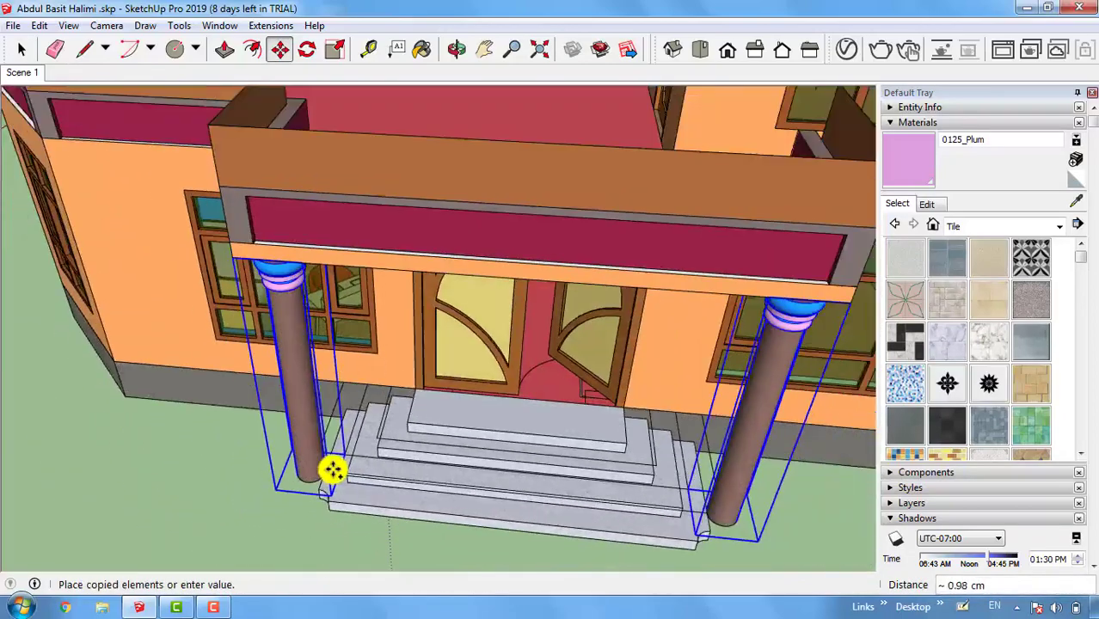
scroll(305, 215, down, 2)
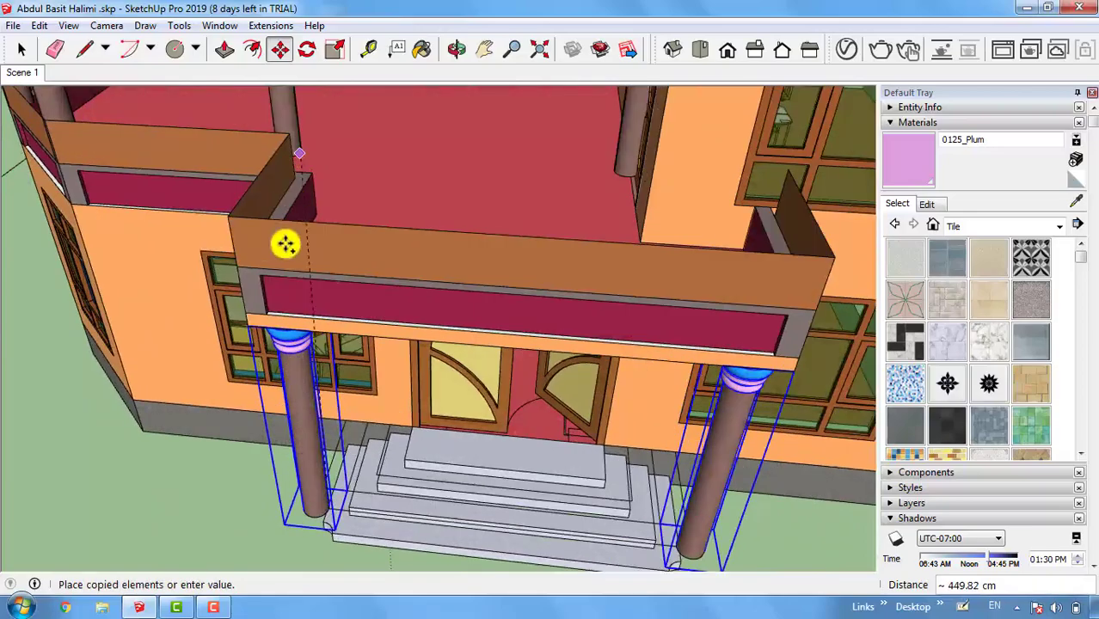
middle_drag(284, 282, 241, 192)
scroll(240, 194, up, 4)
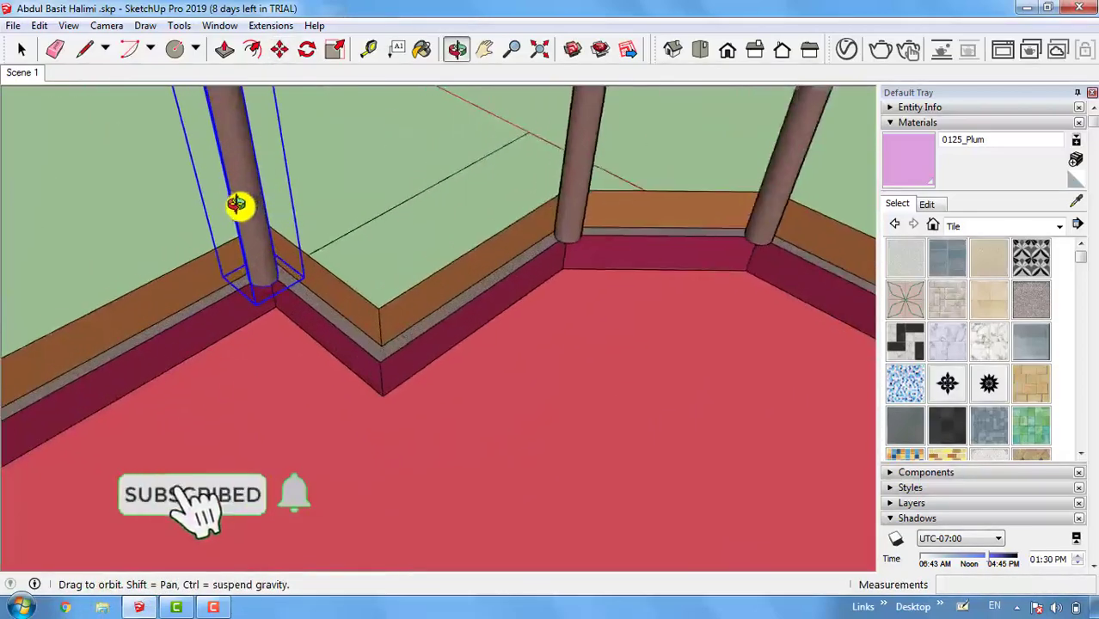
Step: Move the copied upper columns down about 62 cm from the parapet top onto the terrace floor
middle_drag(299, 437, 273, 347)
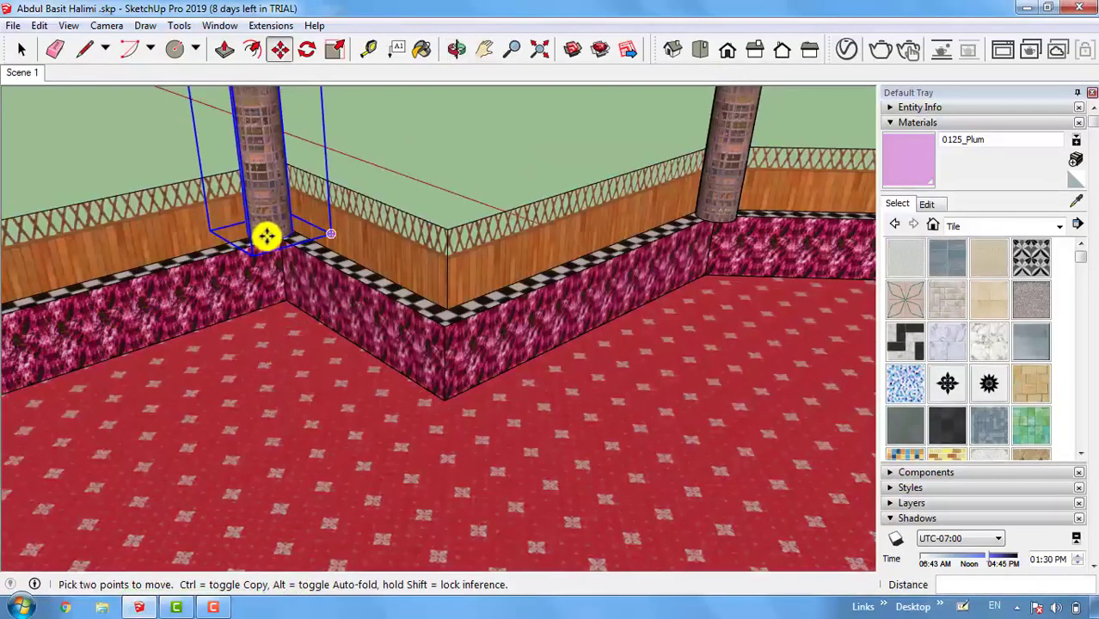
click(267, 236)
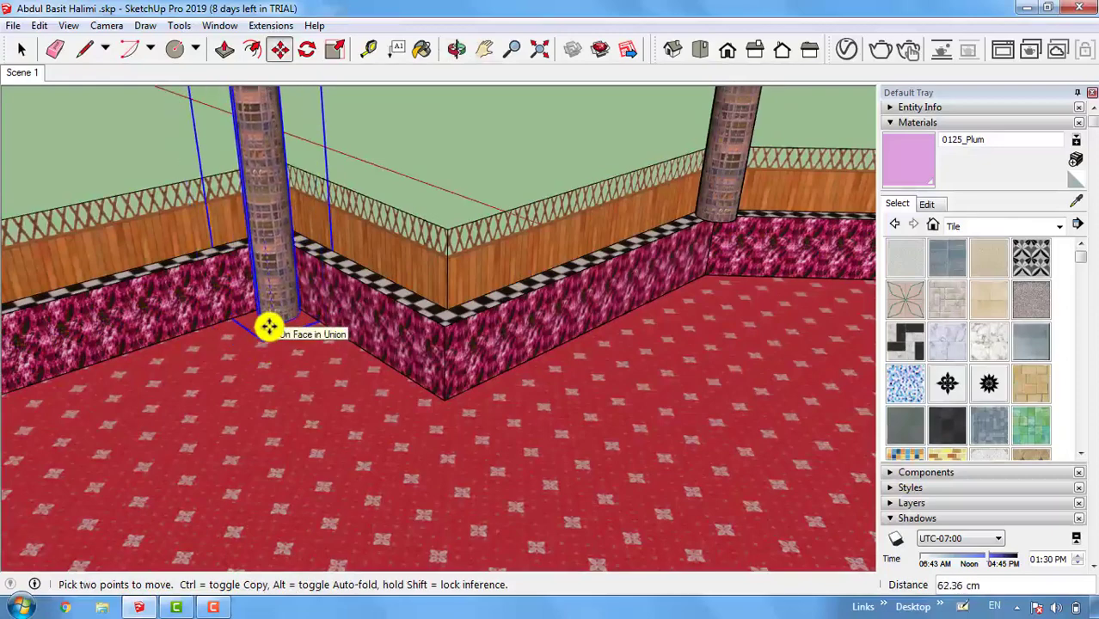
click(269, 327)
middle_drag(305, 426, 352, 380)
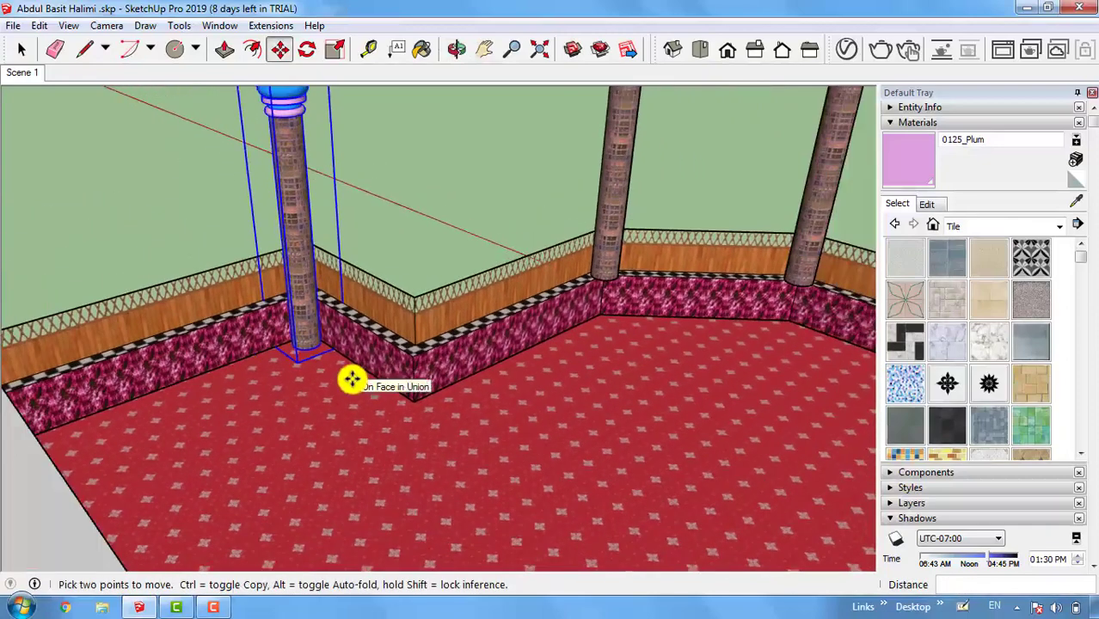
Step: Open the column at the left end of the entrance steps for editing
key(o)
drag(228, 335, 468, 265)
scroll(601, 562, up, 5)
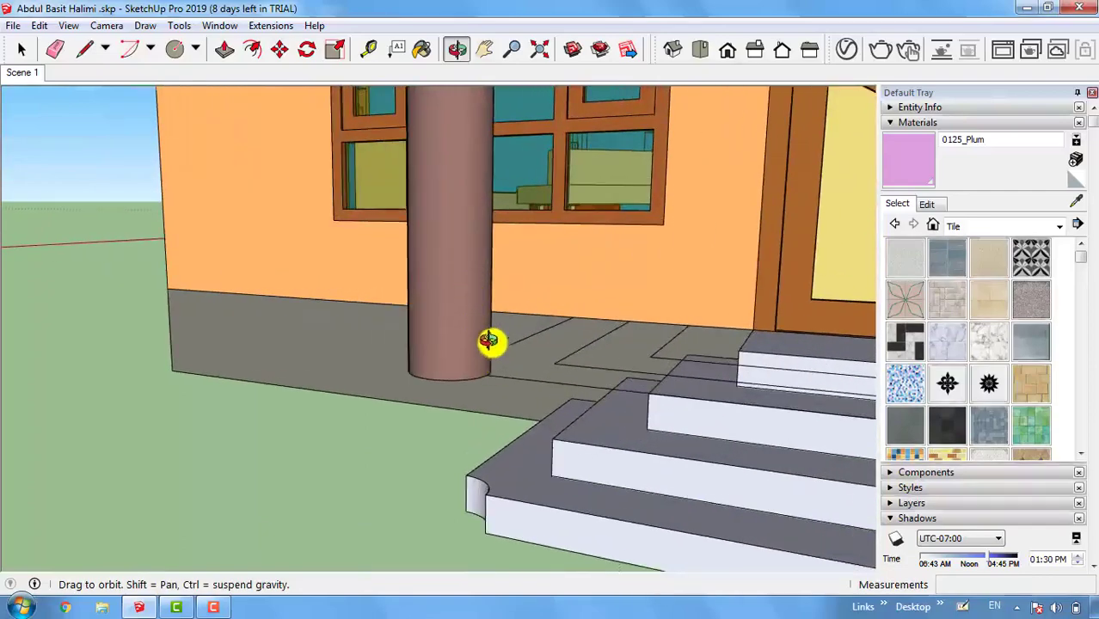
drag(491, 339, 523, 304)
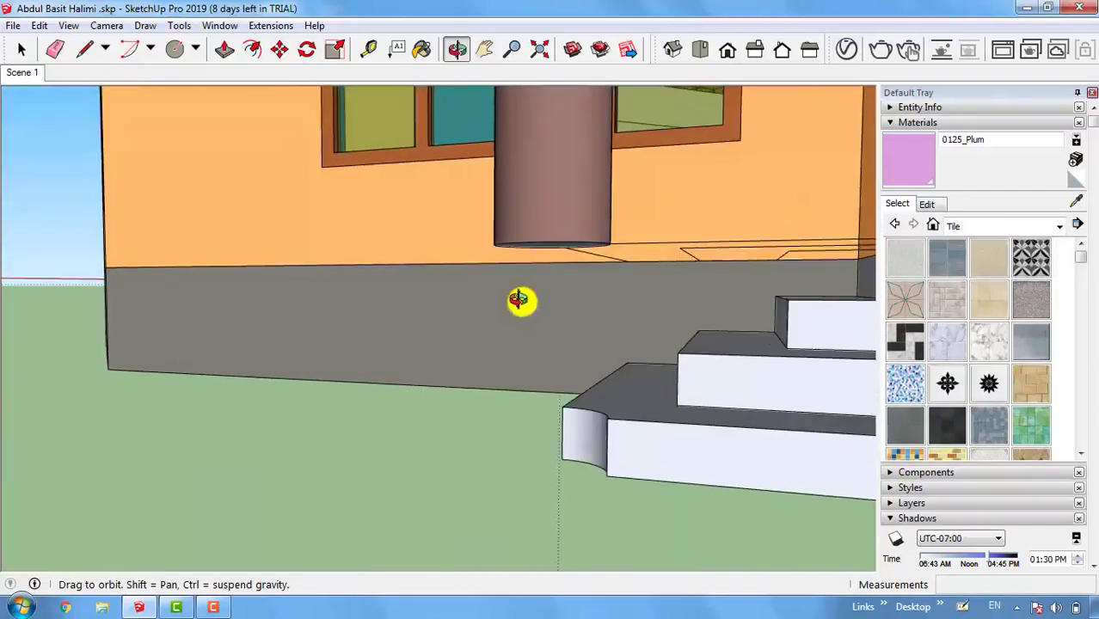
key(space)
click(559, 183)
double_click(559, 178)
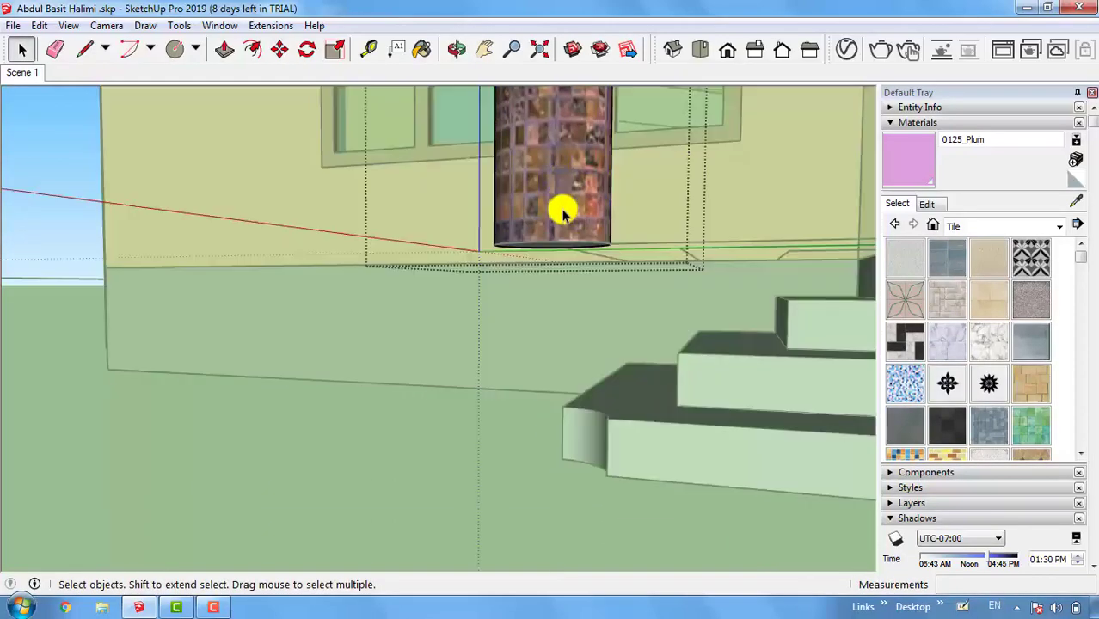
Step: Push/Pull the column's bottom face 60 cm downward so it reaches the ground beside the steps
scroll(559, 241, up, 3)
scroll(560, 248, up, 1)
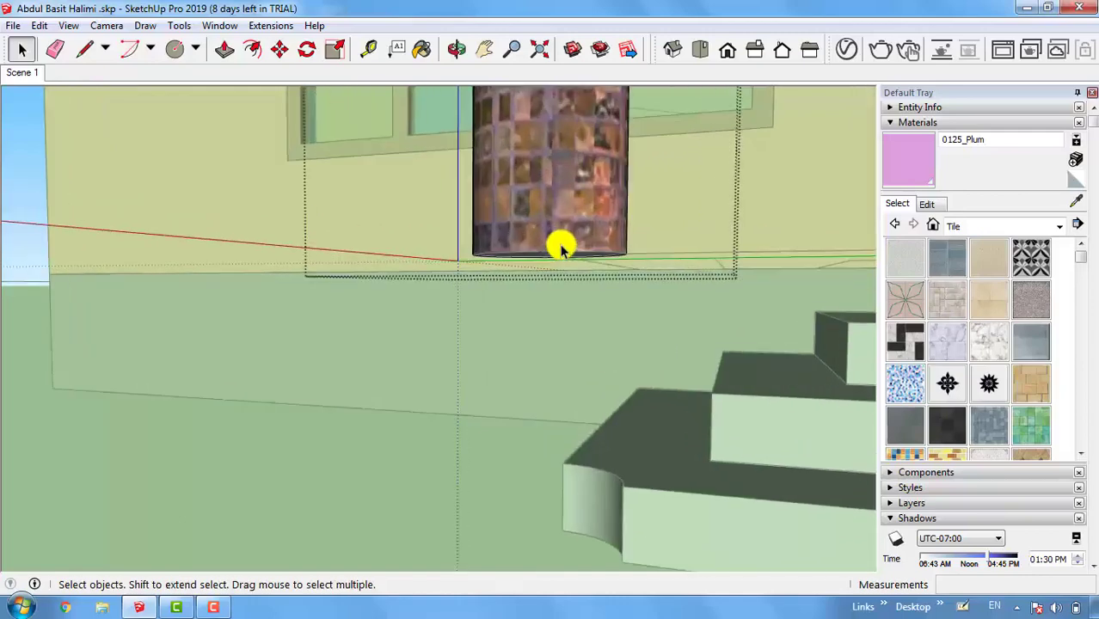
middle_drag(560, 248, 544, 210)
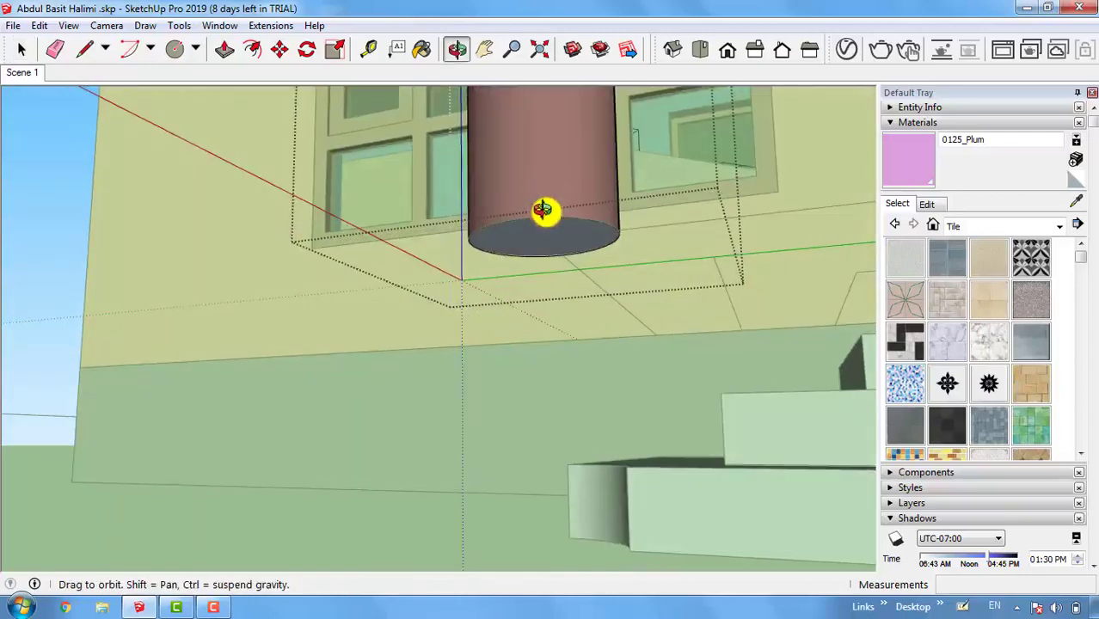
key(p)
drag(544, 249, 581, 416)
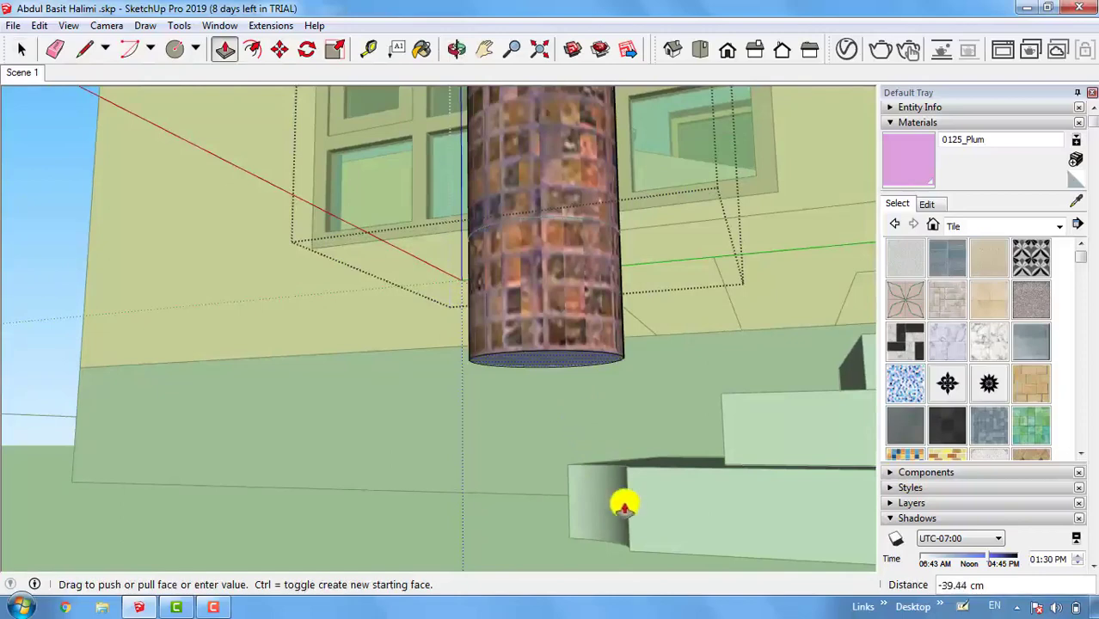
drag(623, 505, 655, 544)
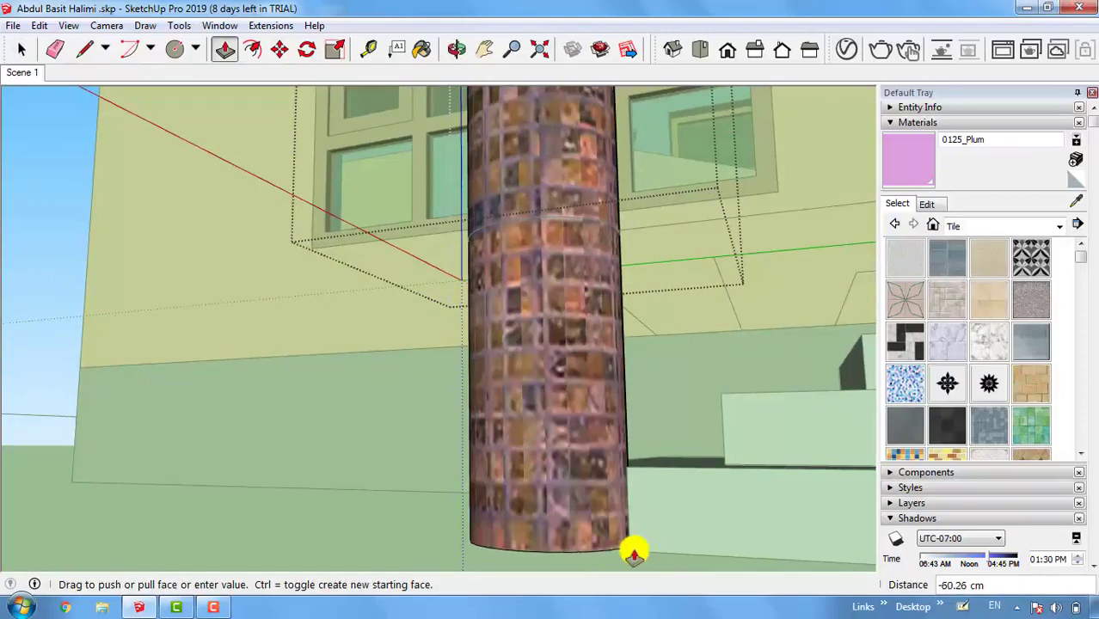
drag(632, 551, 633, 551)
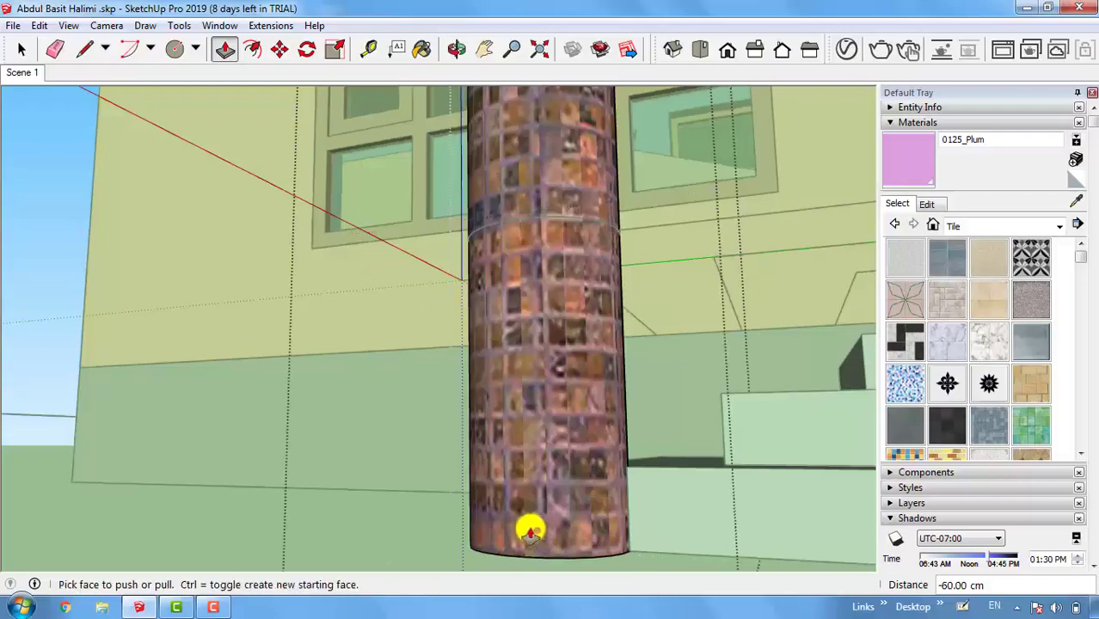
scroll(476, 509, down, 6)
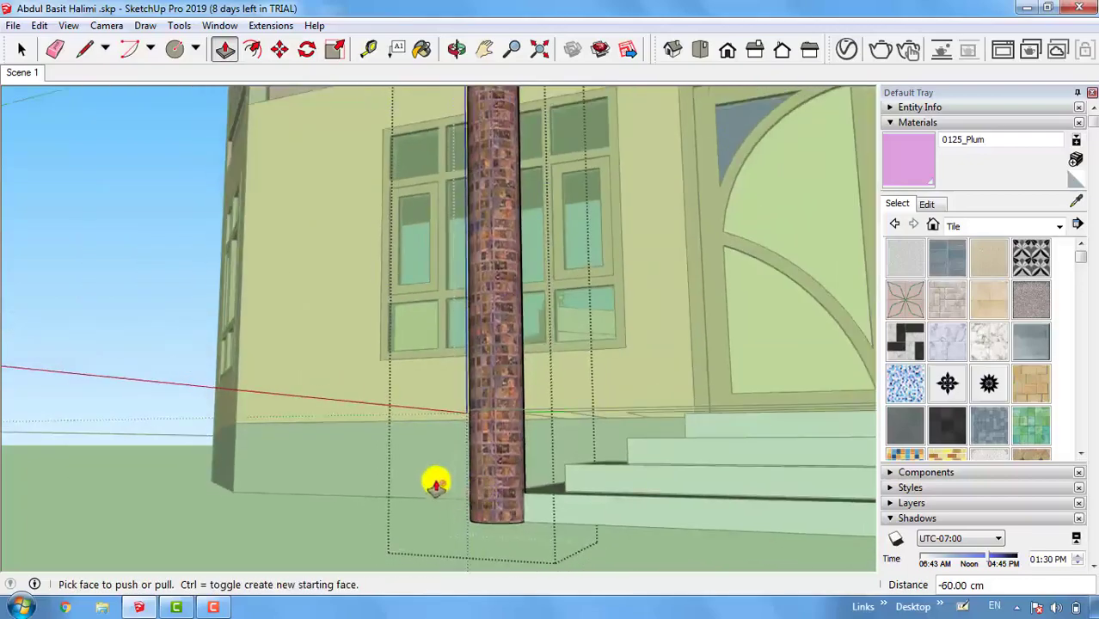
scroll(375, 490, down, 4)
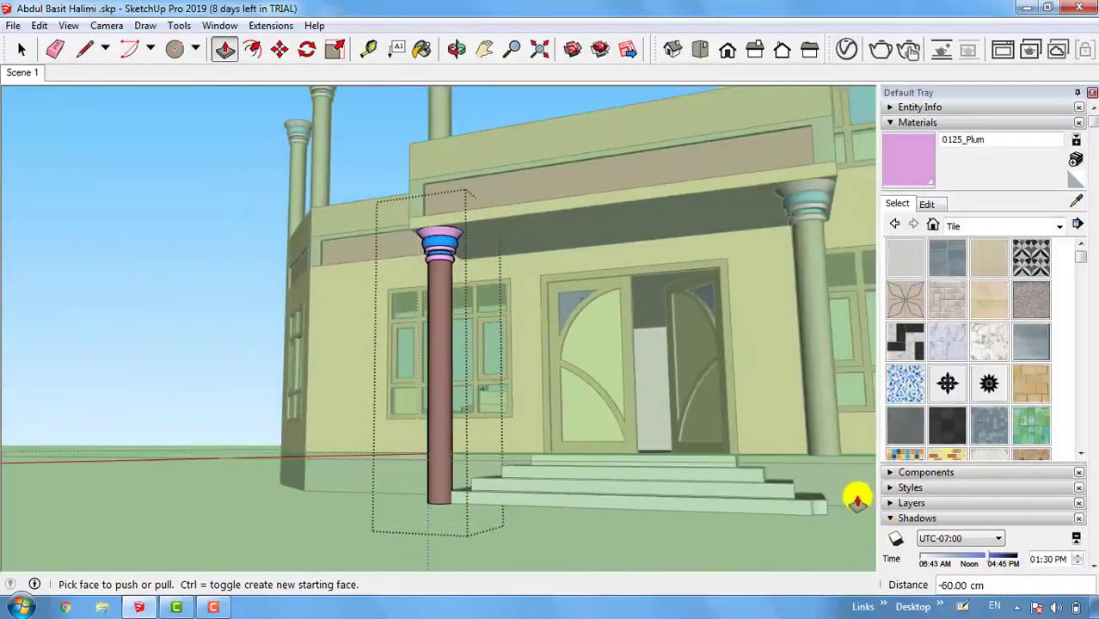
Step: Finish editing the column at the left end of the steps and go to the one at the other end
scroll(857, 499, up, 2)
scroll(538, 465, down, 3)
scroll(707, 466, up, 5)
key(space)
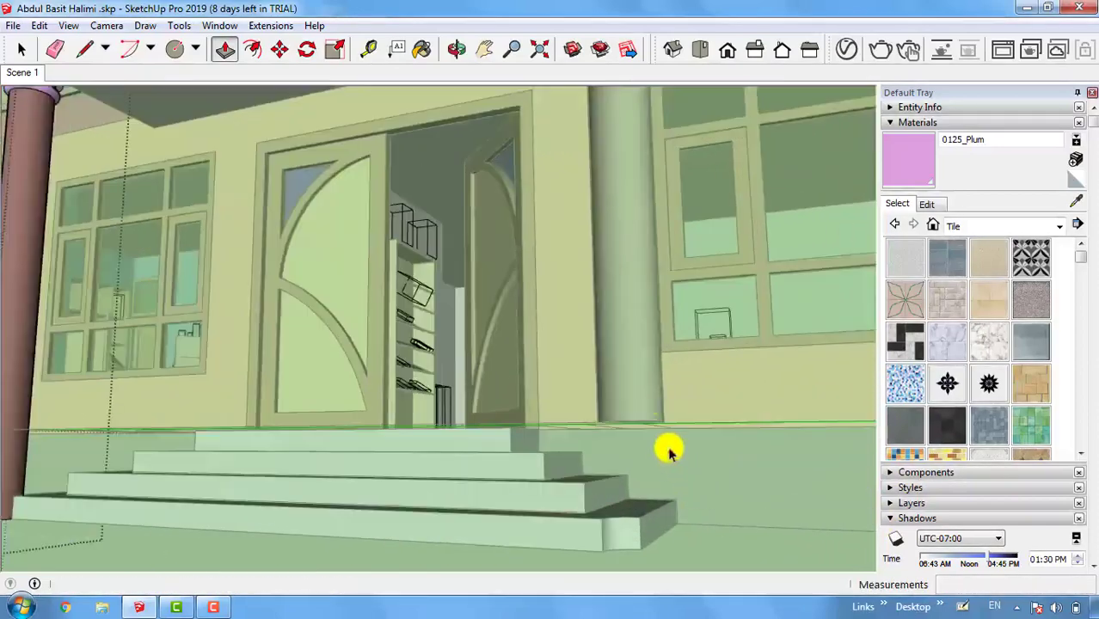
scroll(670, 449, up, 1)
key(space)
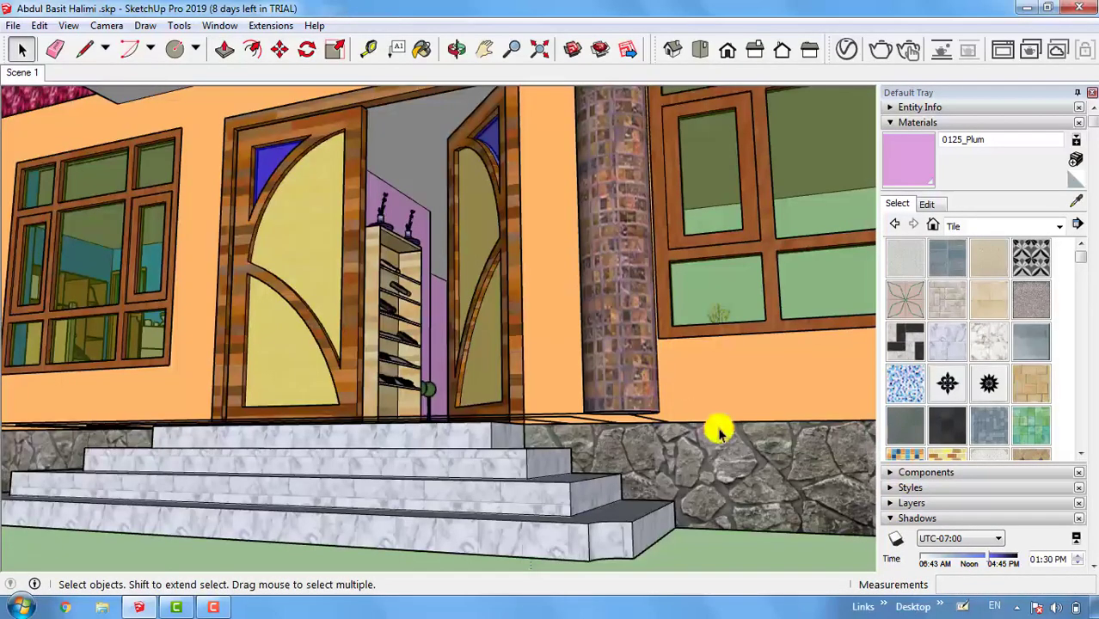
double_click(643, 378)
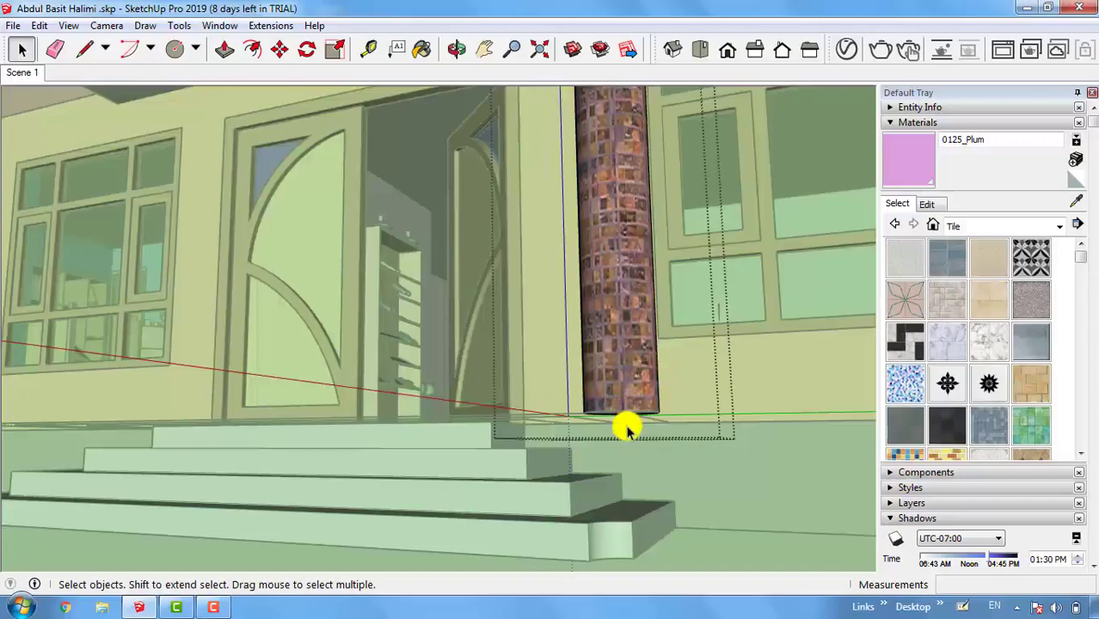
scroll(692, 511, up, 1)
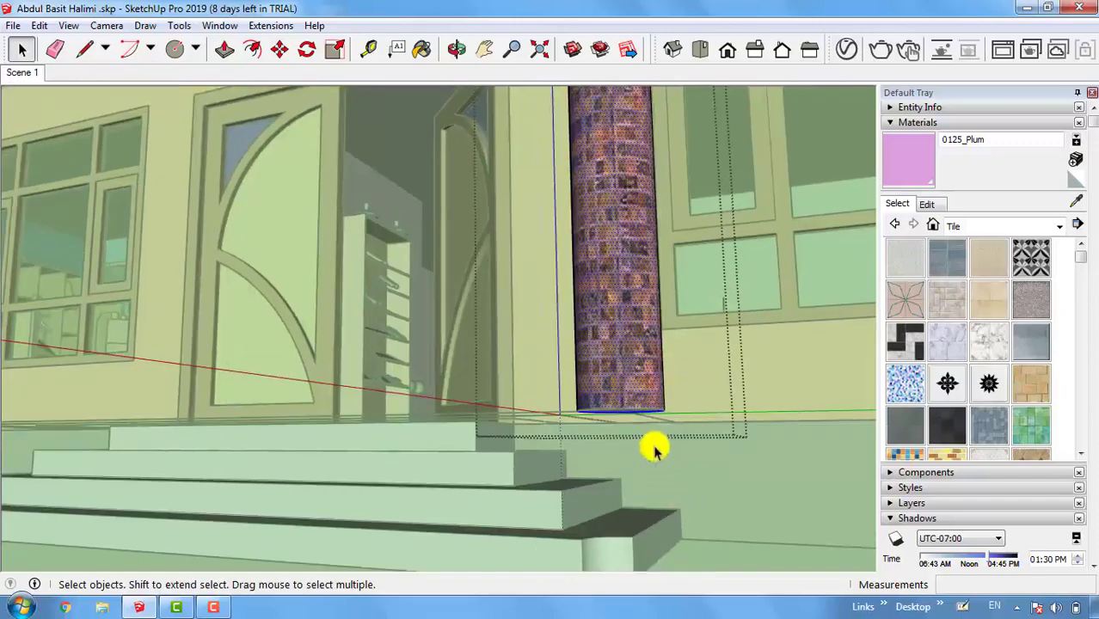
scroll(653, 449, up, 1)
key(Escape)
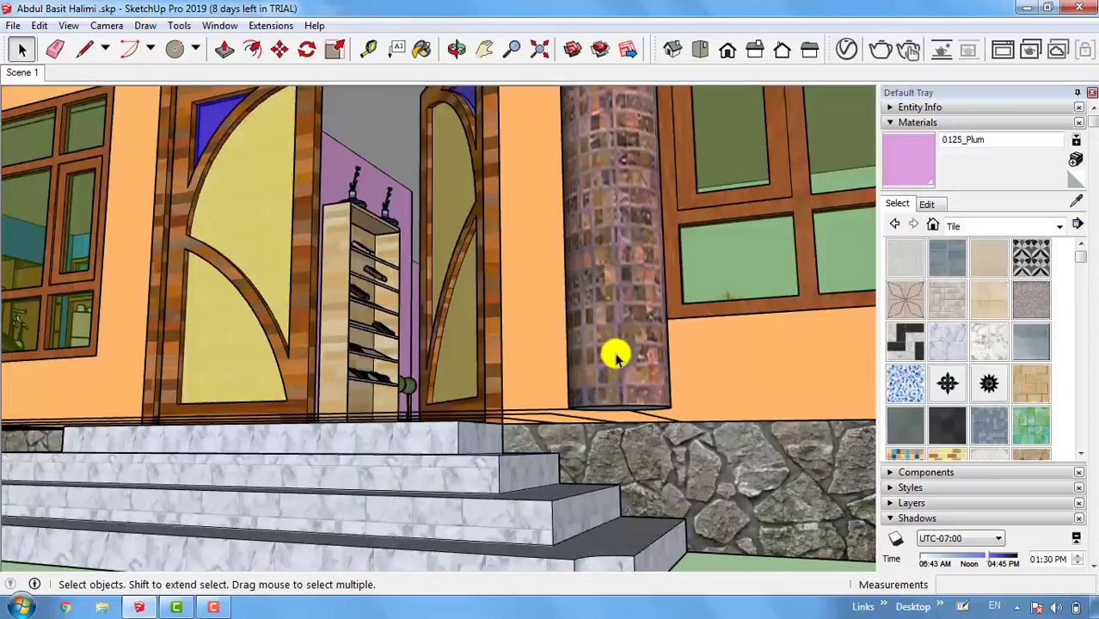
Step: Open the column at the right end of the entrance steps and extend its bottom face down to the ground
click(616, 356)
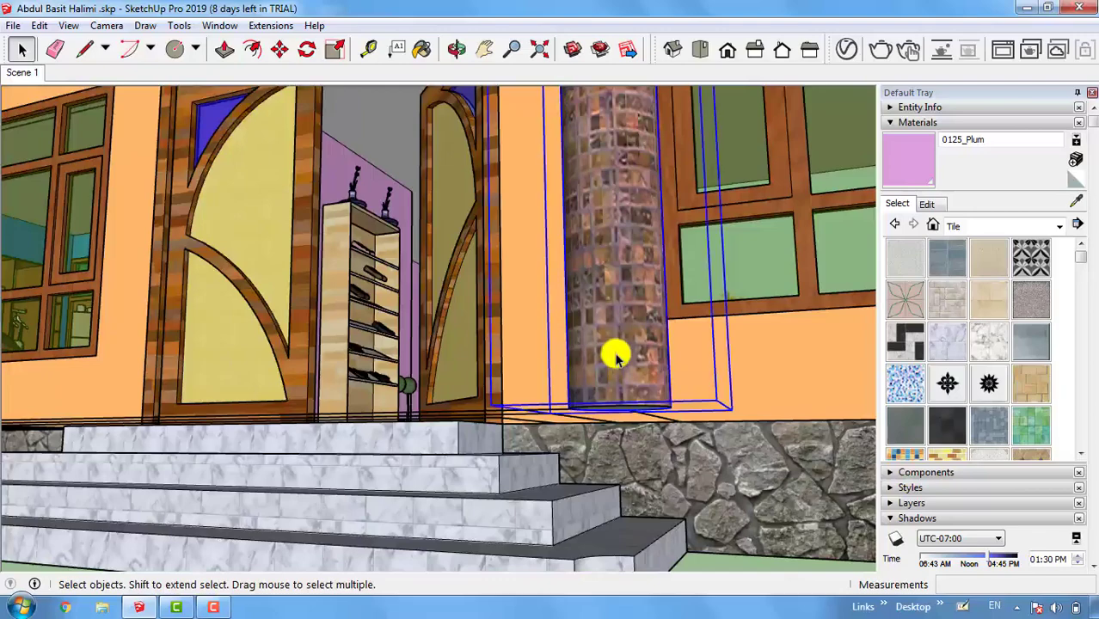
double_click(616, 356)
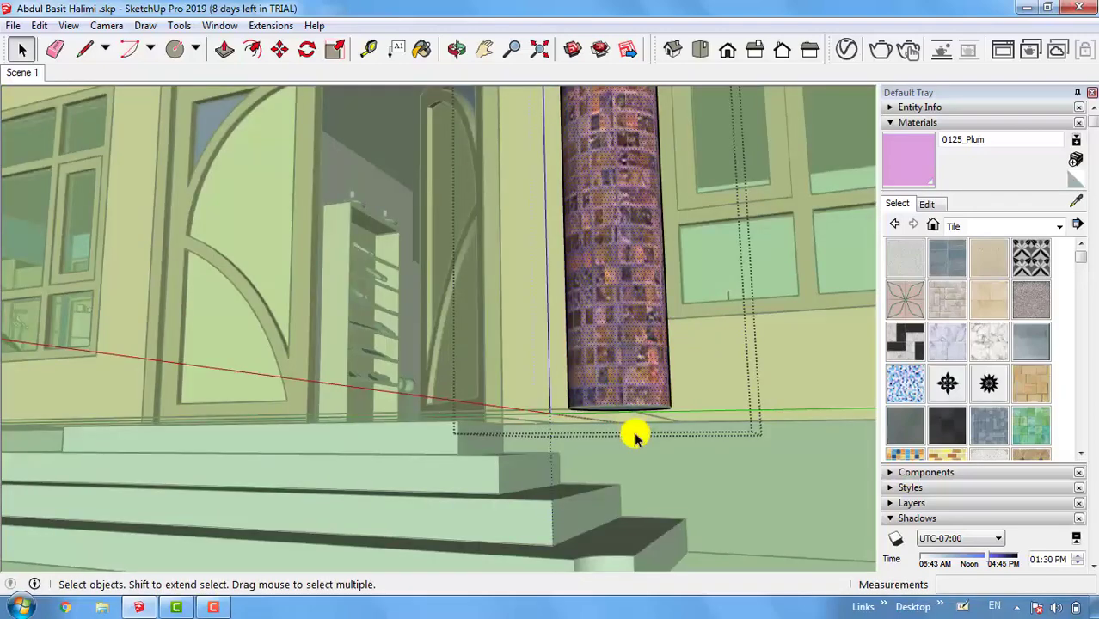
scroll(635, 437, up, 2)
key(p)
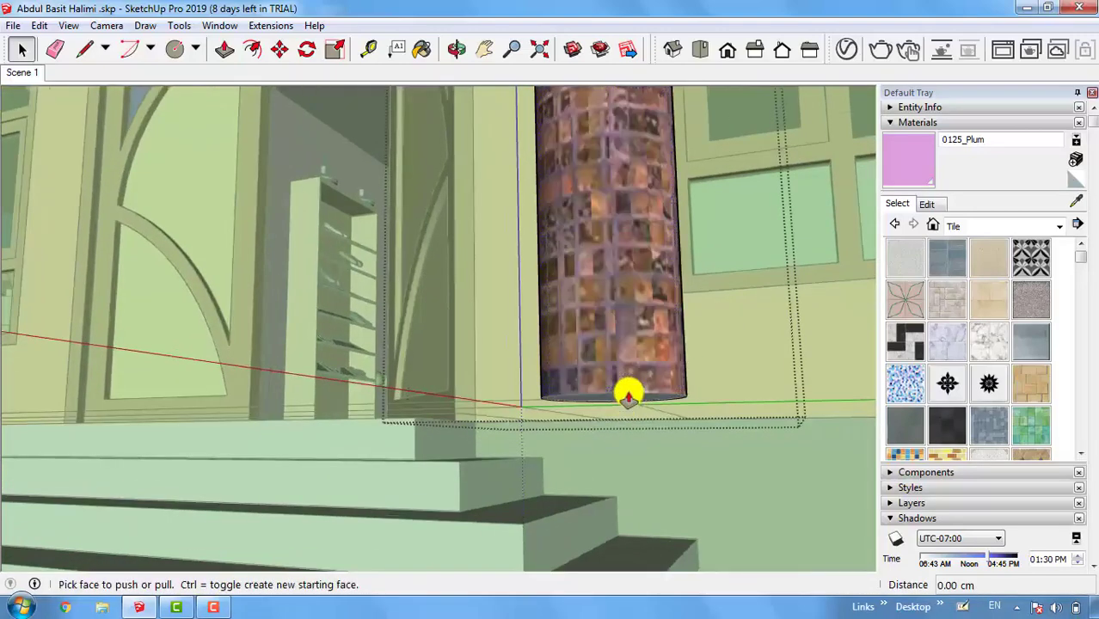
scroll(628, 395, up, 1)
mouse_move(628, 387)
mouse_down()
mouse_move(635, 461)
mouse_move(649, 366)
mouse_move(637, 404)
mouse_up()
scroll(651, 364, down, 8)
scroll(658, 361, down, 2)
scroll(628, 456, up, 2)
drag(630, 444, 618, 486)
Step: Browse the component library to the Doors collection for a door to fit the terrace opening
scroll(621, 479, down, 1)
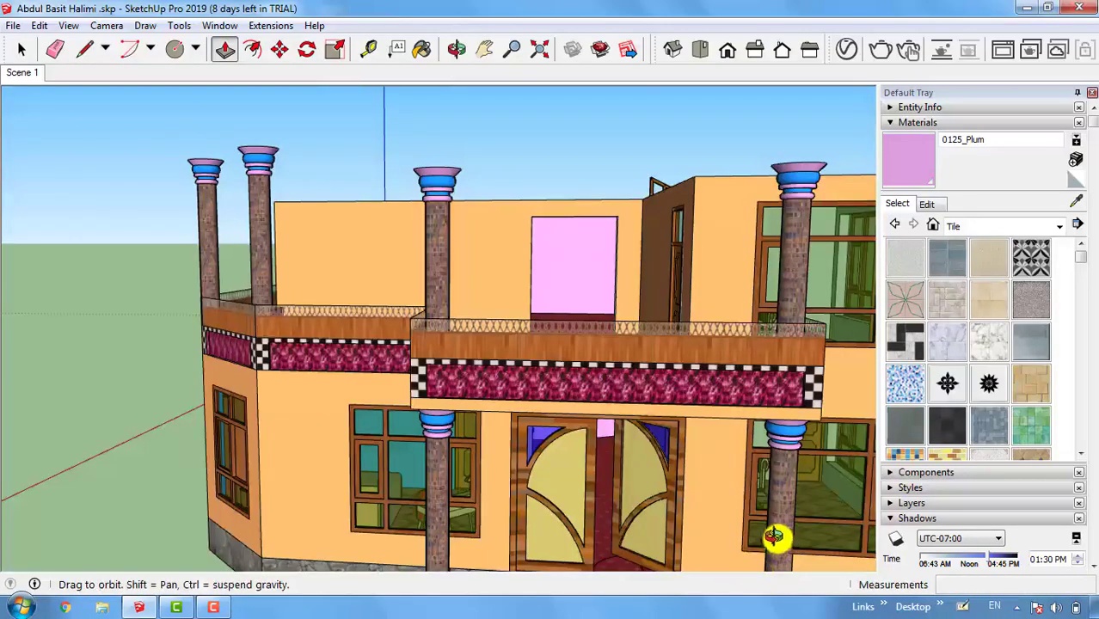
drag(641, 441, 574, 389)
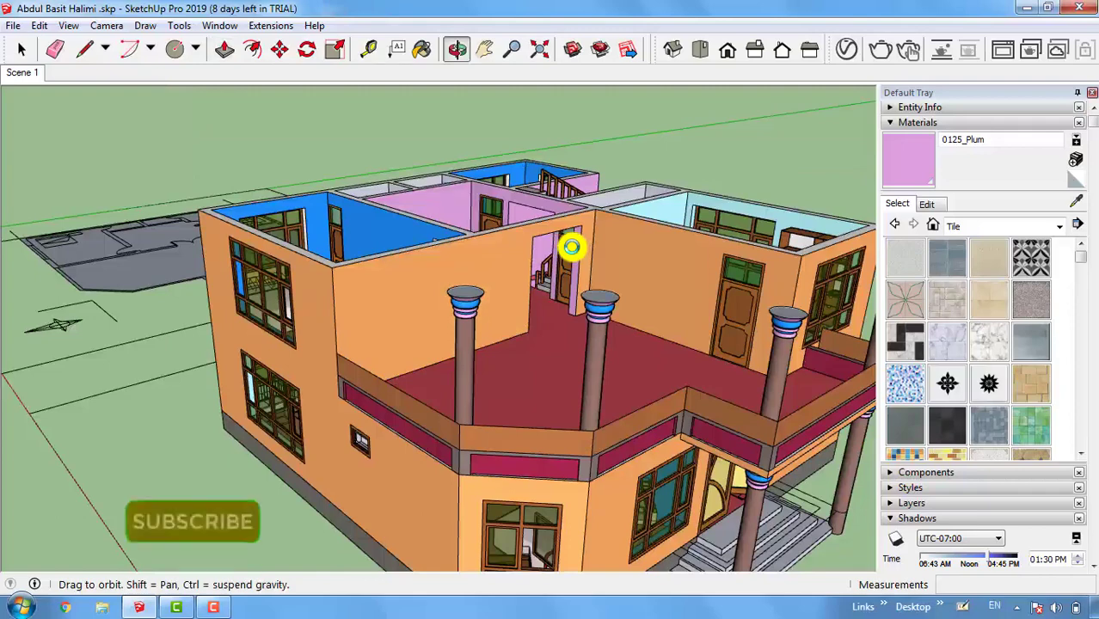
click(917, 122)
click(924, 139)
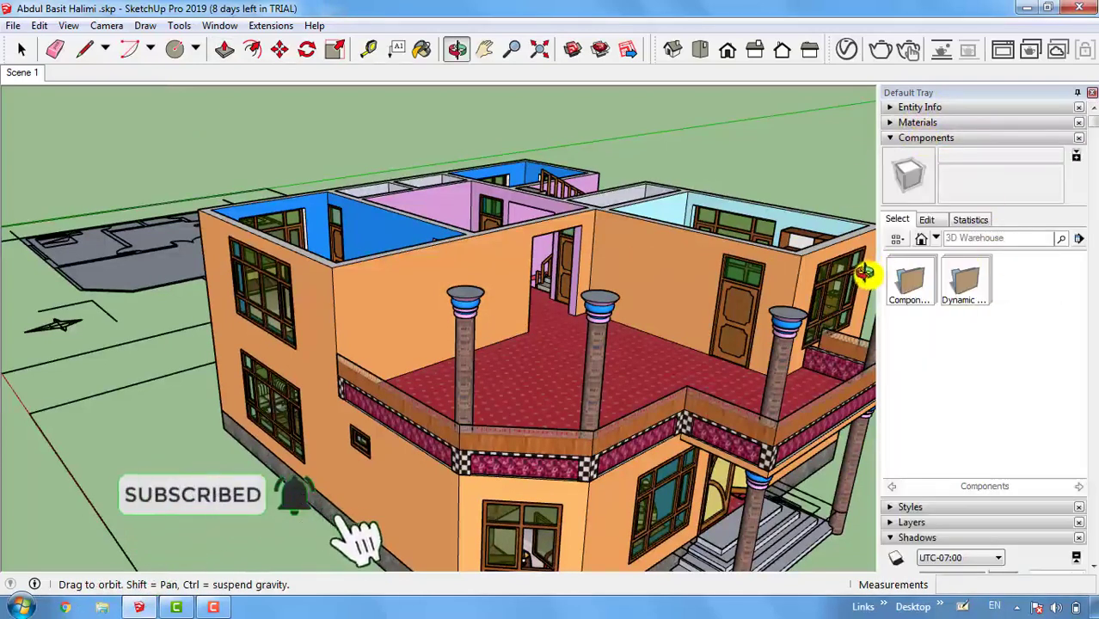
click(960, 286)
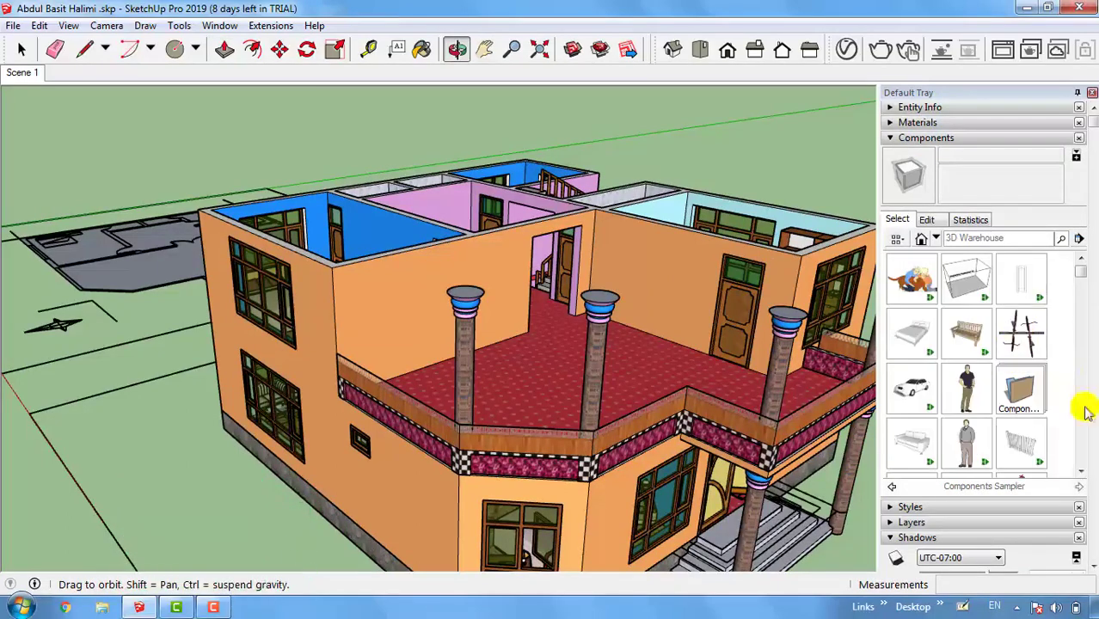
click(1006, 380)
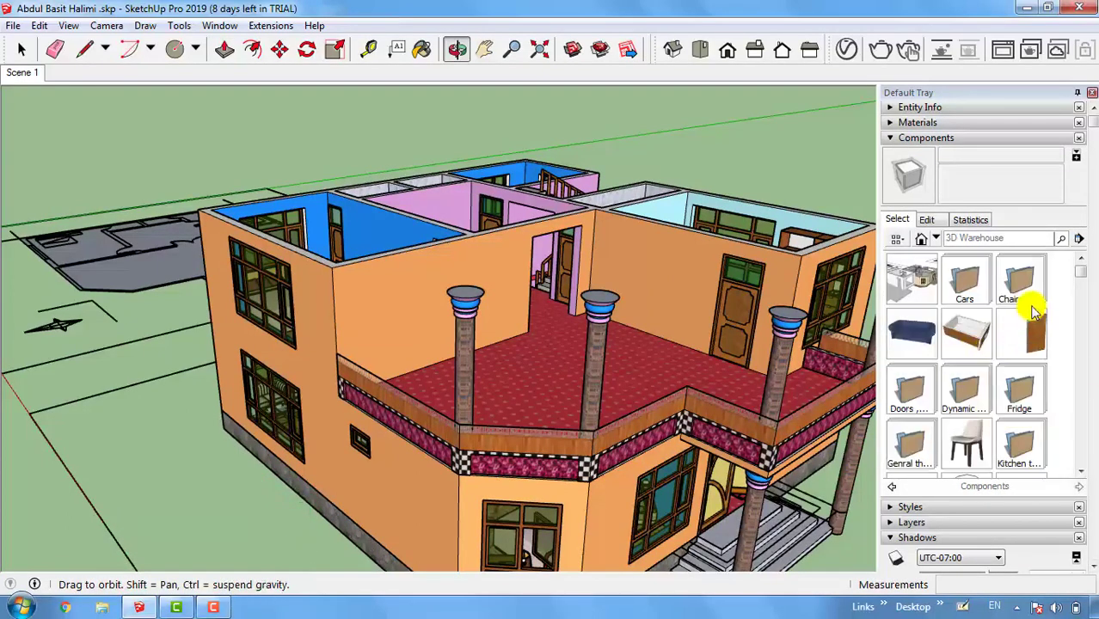
click(922, 399)
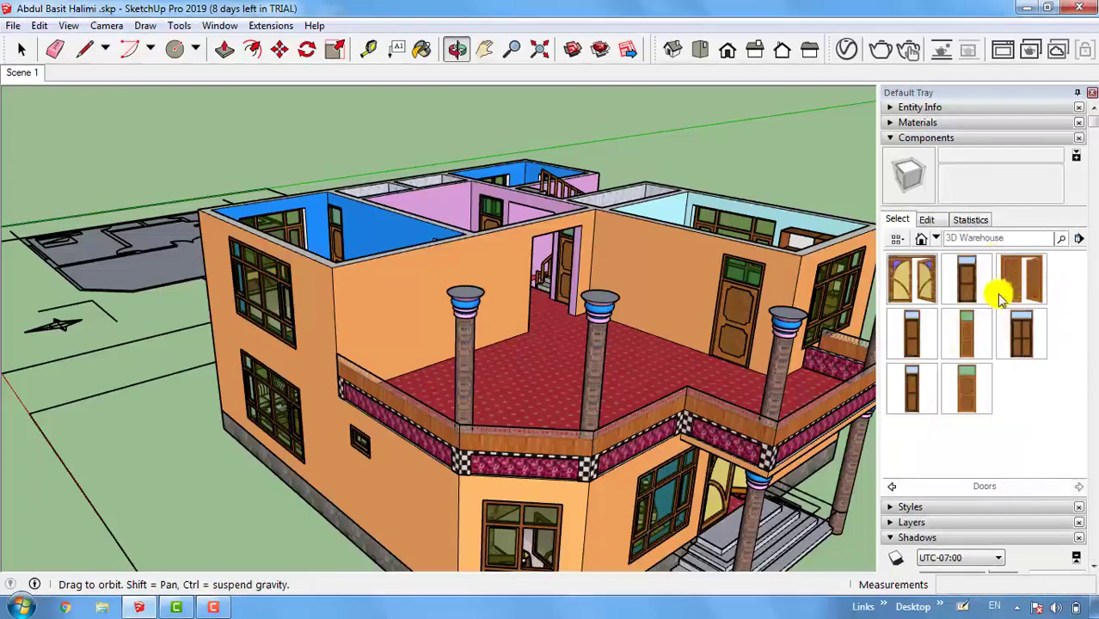
Step: Insert the half-open wooden double door at the lower left corner of the terrace doorway
click(1021, 278)
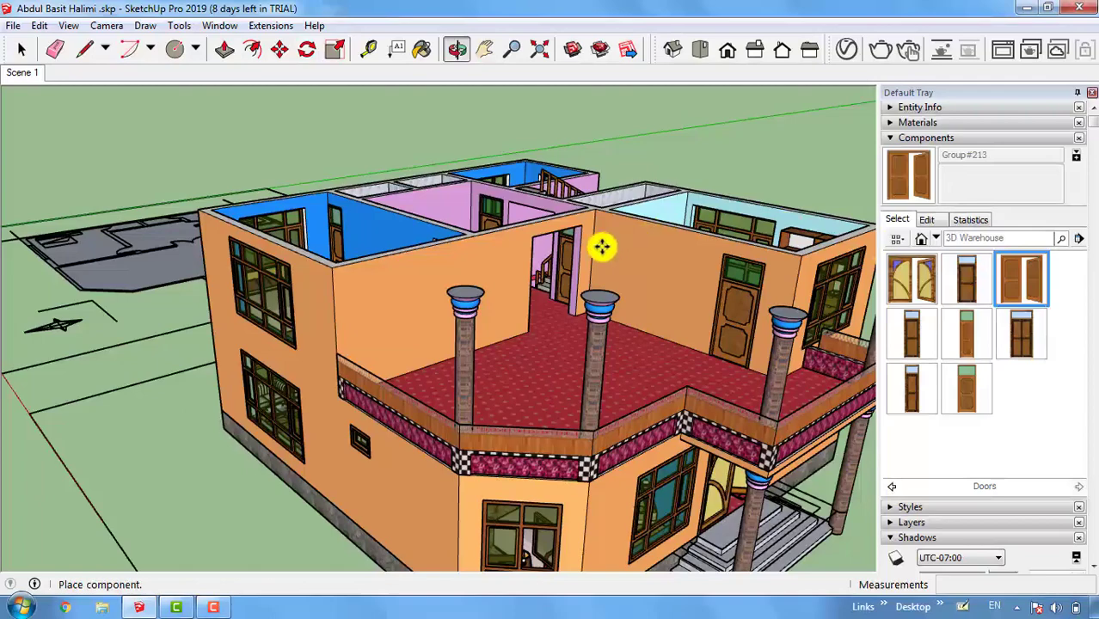
scroll(576, 259, up, 2)
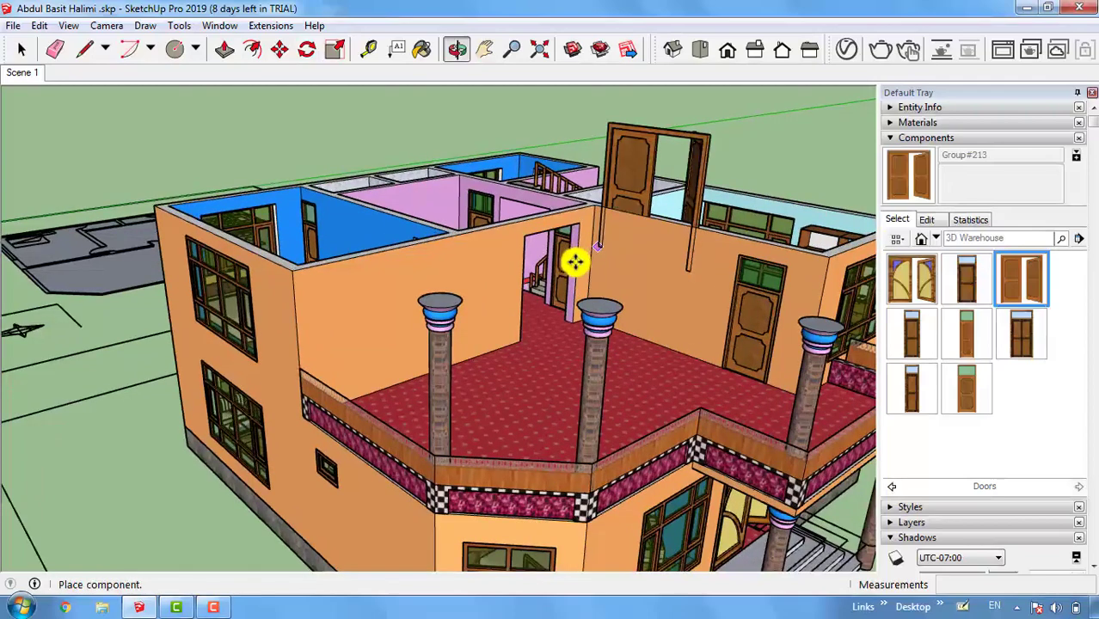
scroll(555, 286, up, 1)
scroll(512, 364, up, 3)
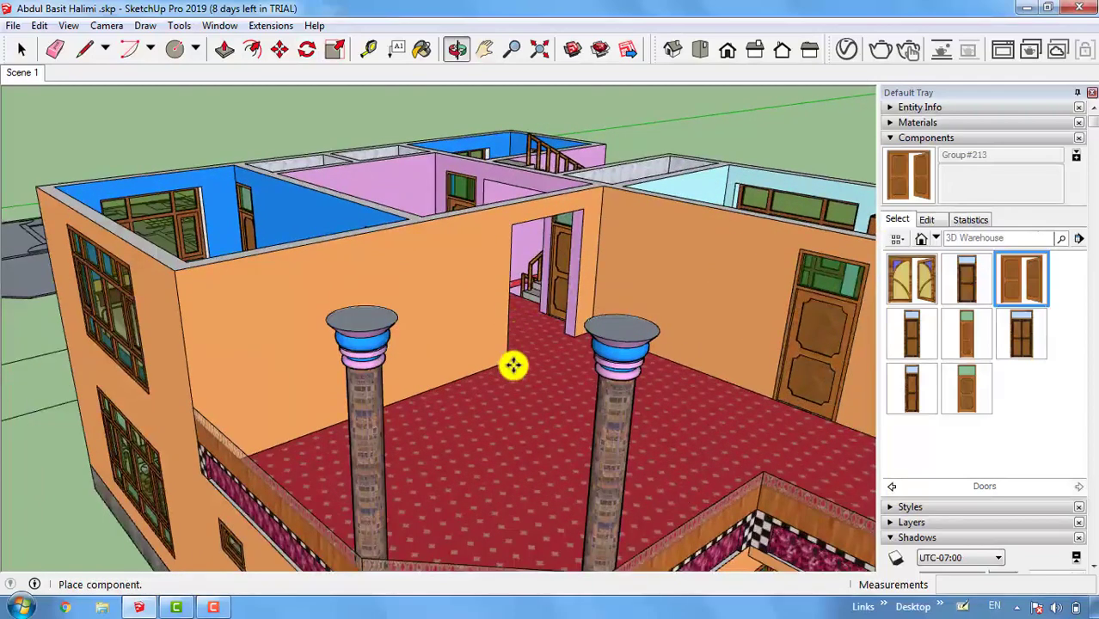
scroll(513, 364, up, 5)
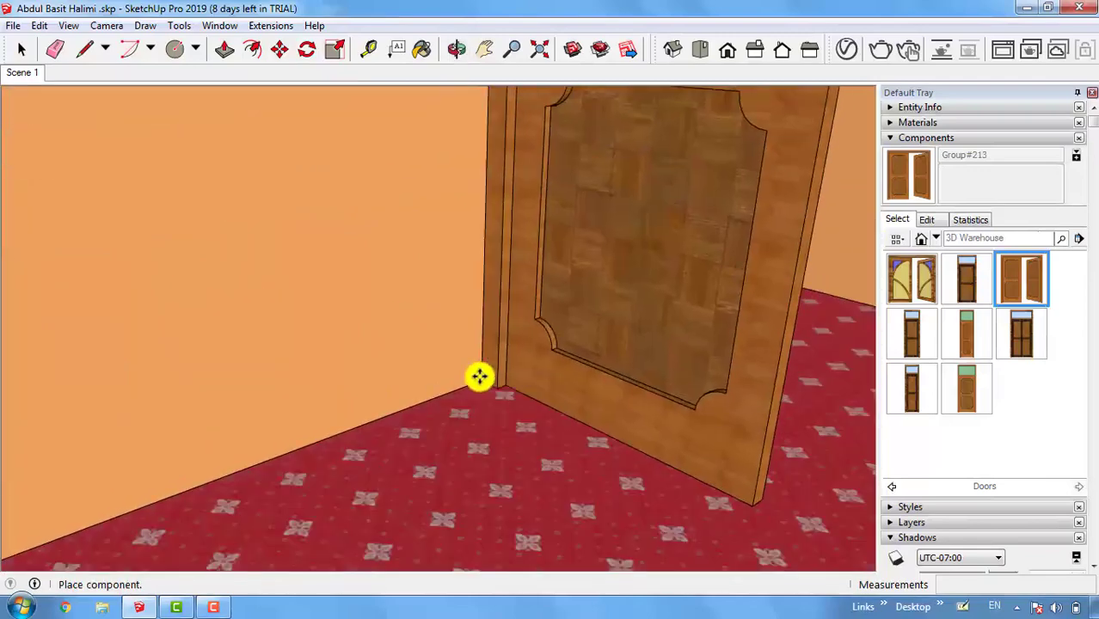
click(479, 375)
Step: Rotate the double door about its lower corner until it lines up with the doorway wall
key(q)
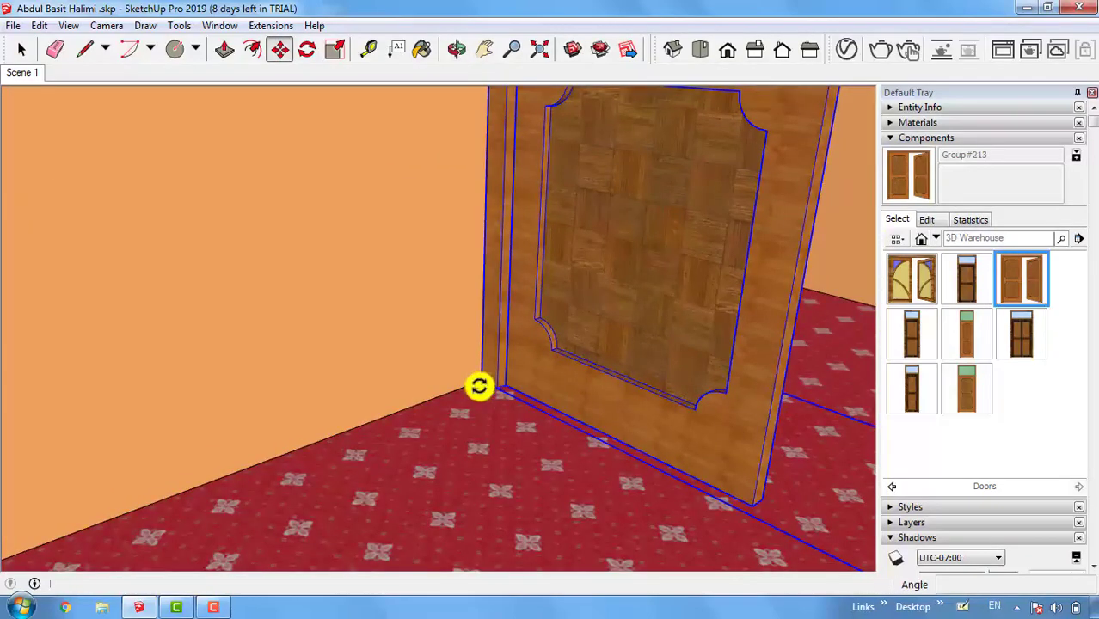
click(479, 386)
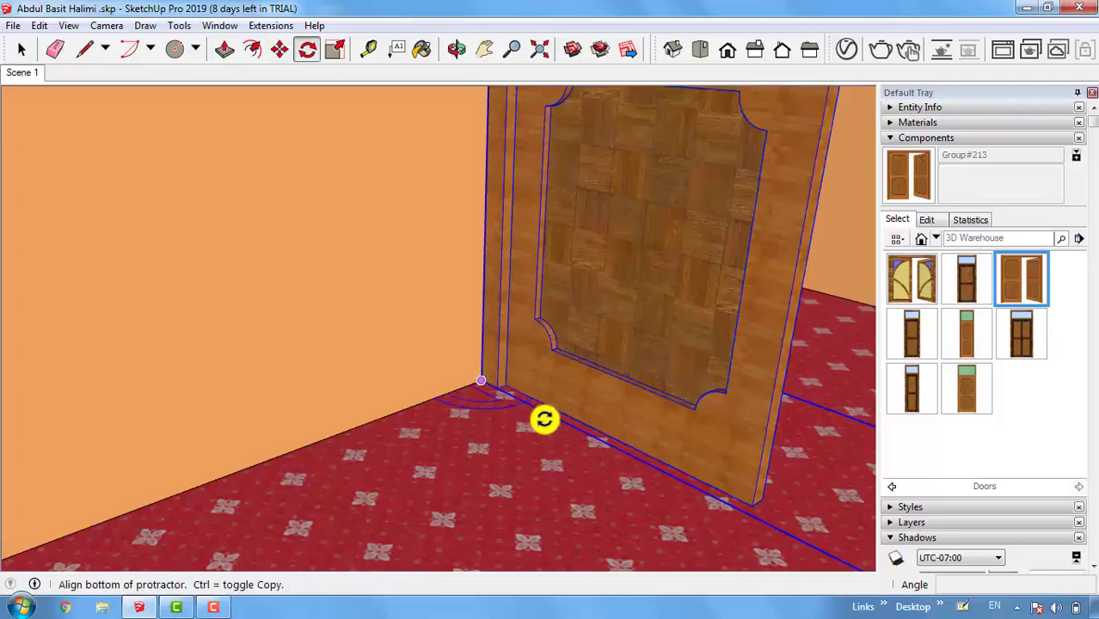
click(552, 418)
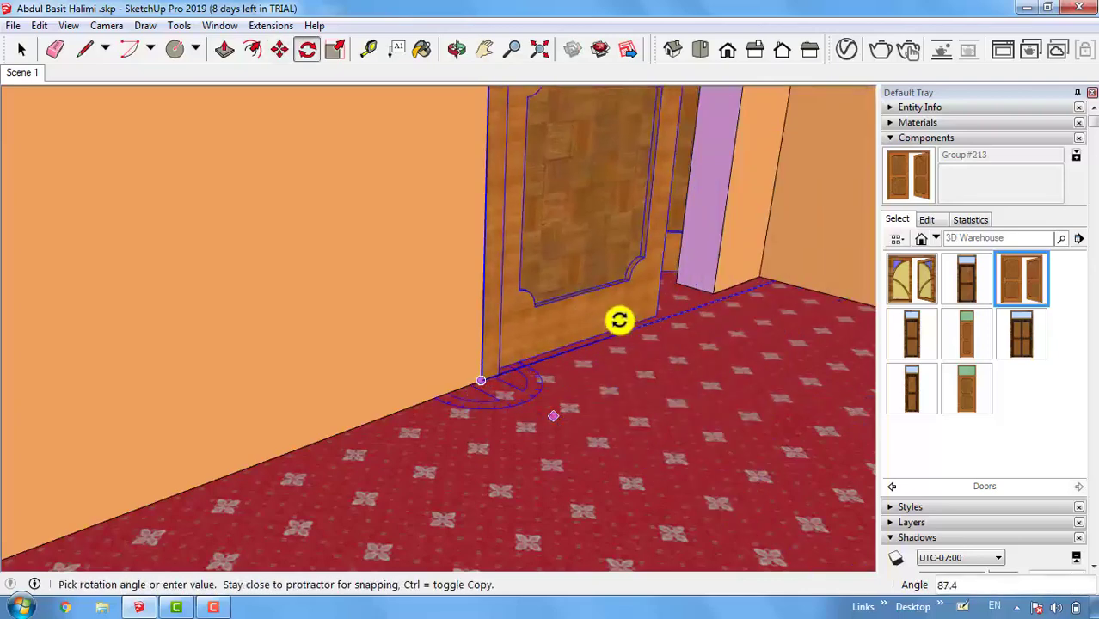
click(736, 284)
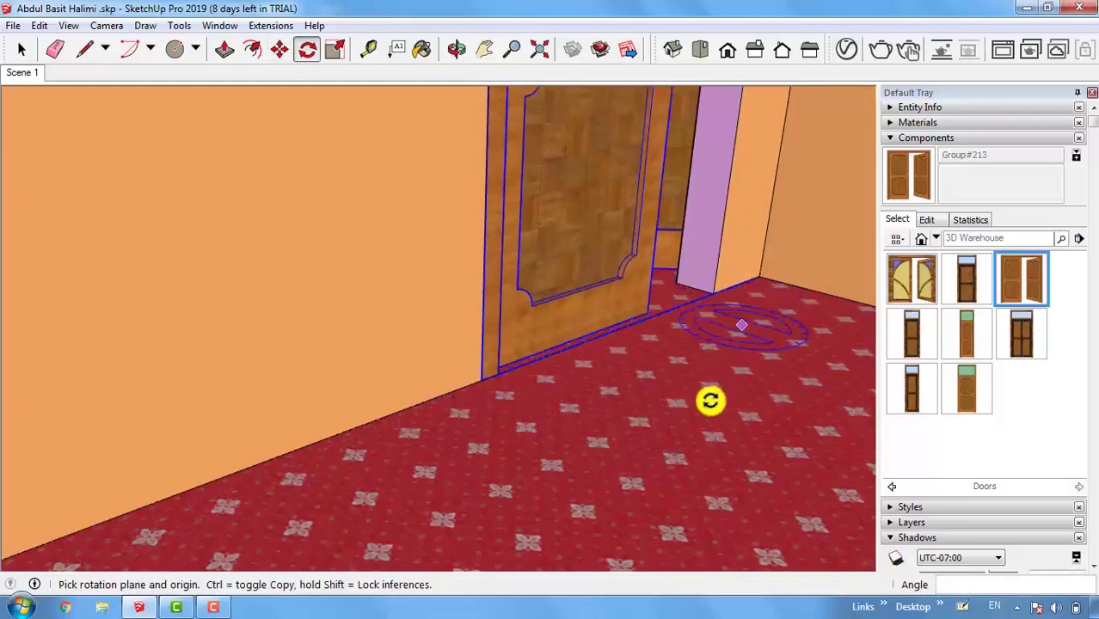
Step: Scale the double door's width by about 0.72 so its free side meets the far edge of the terrace doorway
scroll(709, 398, down, 5)
scroll(498, 503, down, 6)
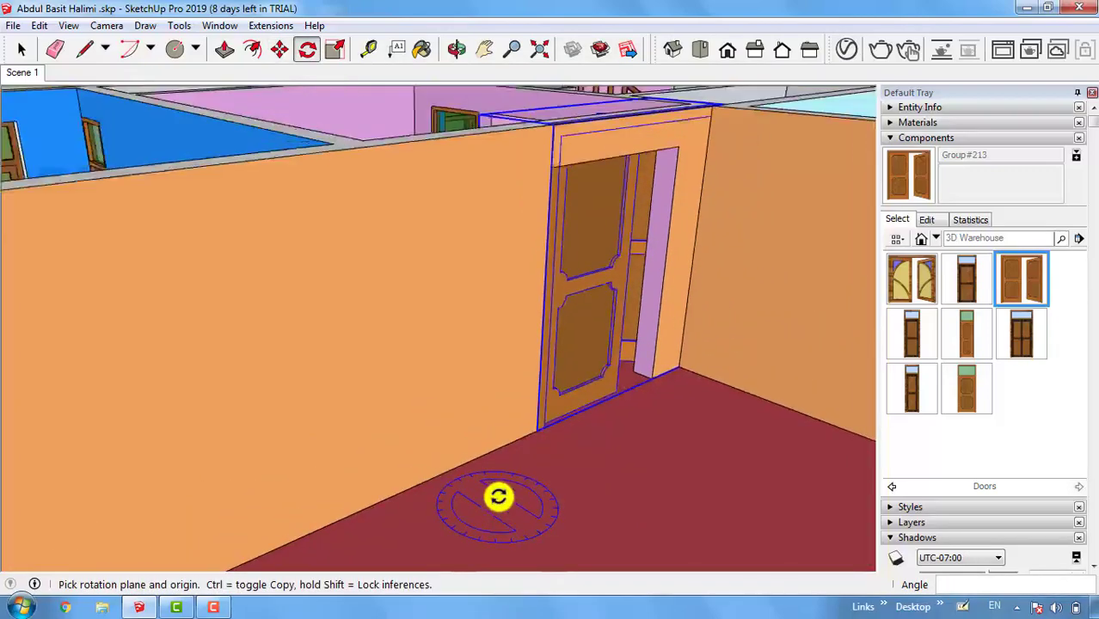
scroll(636, 150, up, 5)
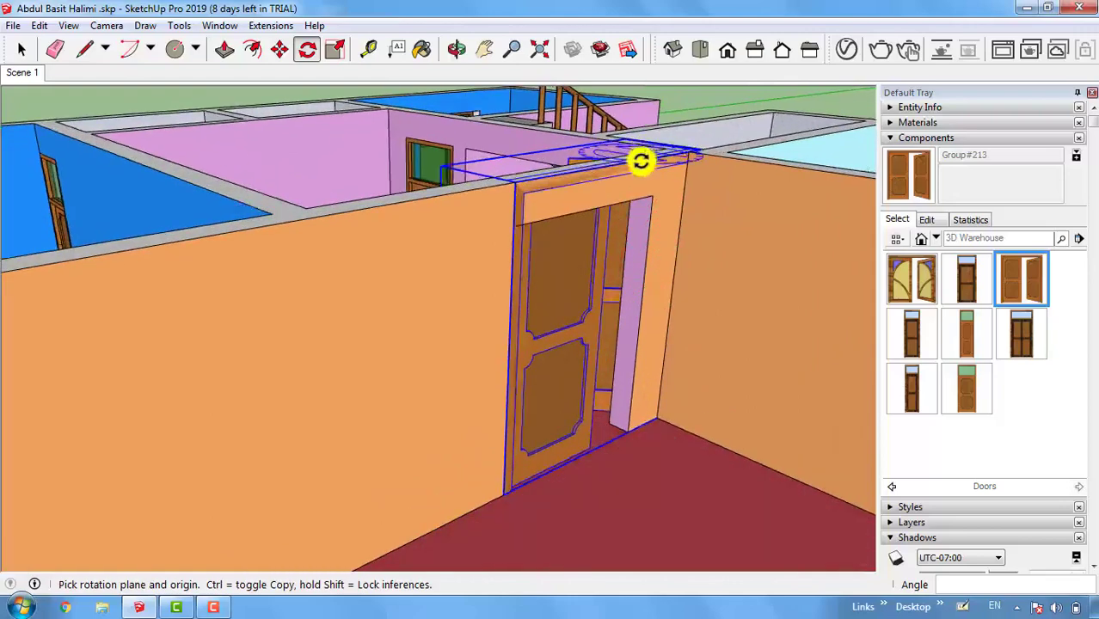
key(s)
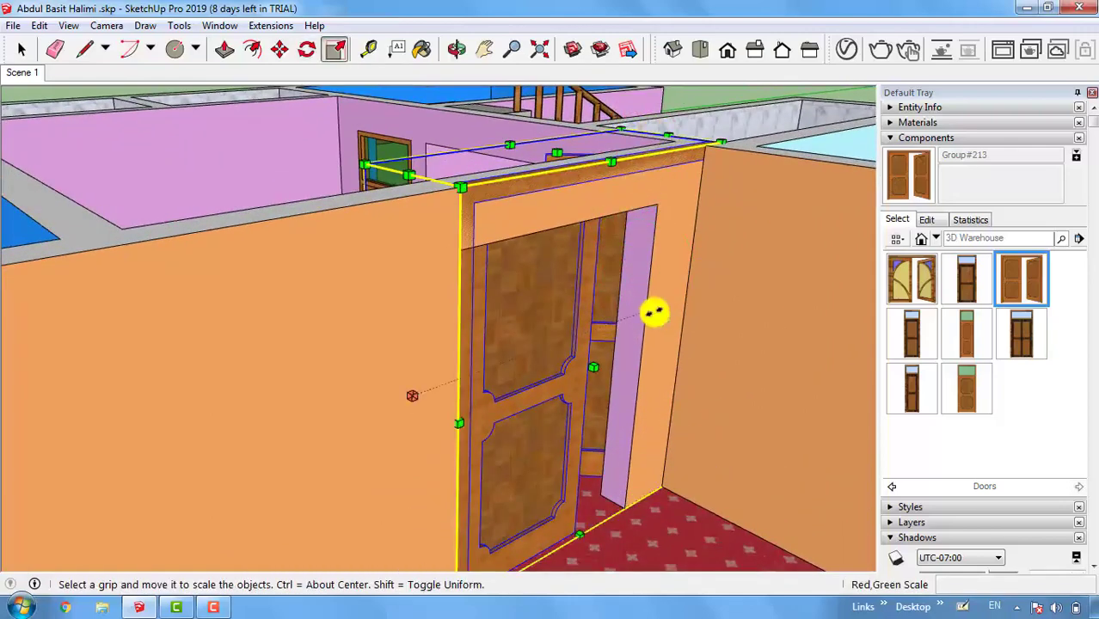
drag(653, 312, 643, 367)
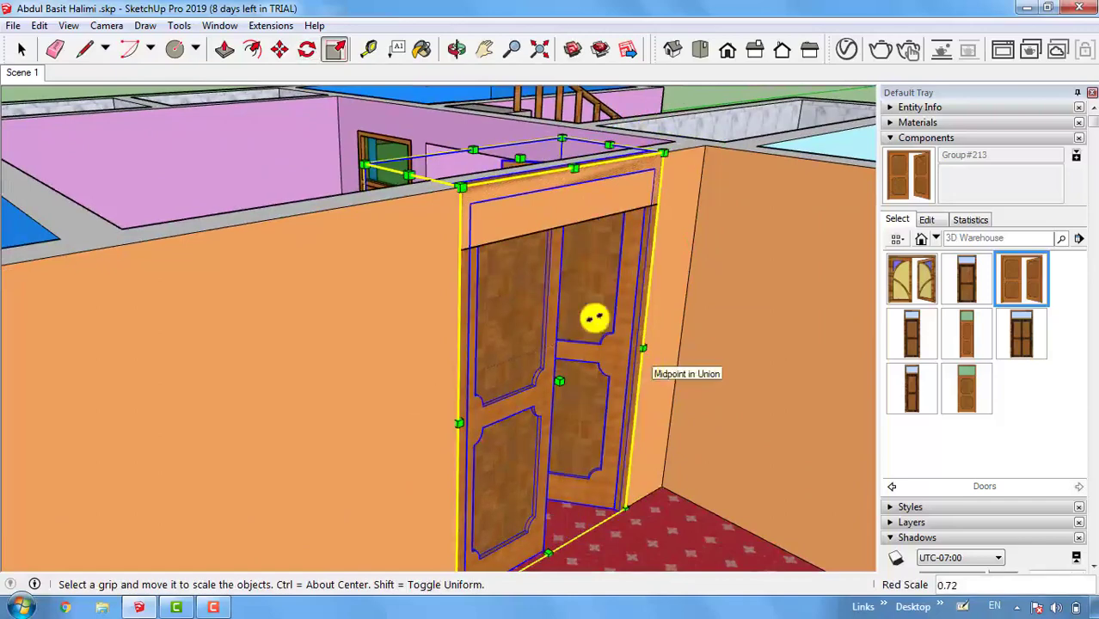
Step: Scale the double door's height down to the upper edge of the terrace doorway and deselect it
drag(520, 161, 517, 231)
drag(490, 233, 467, 249)
scroll(449, 176, down, 3)
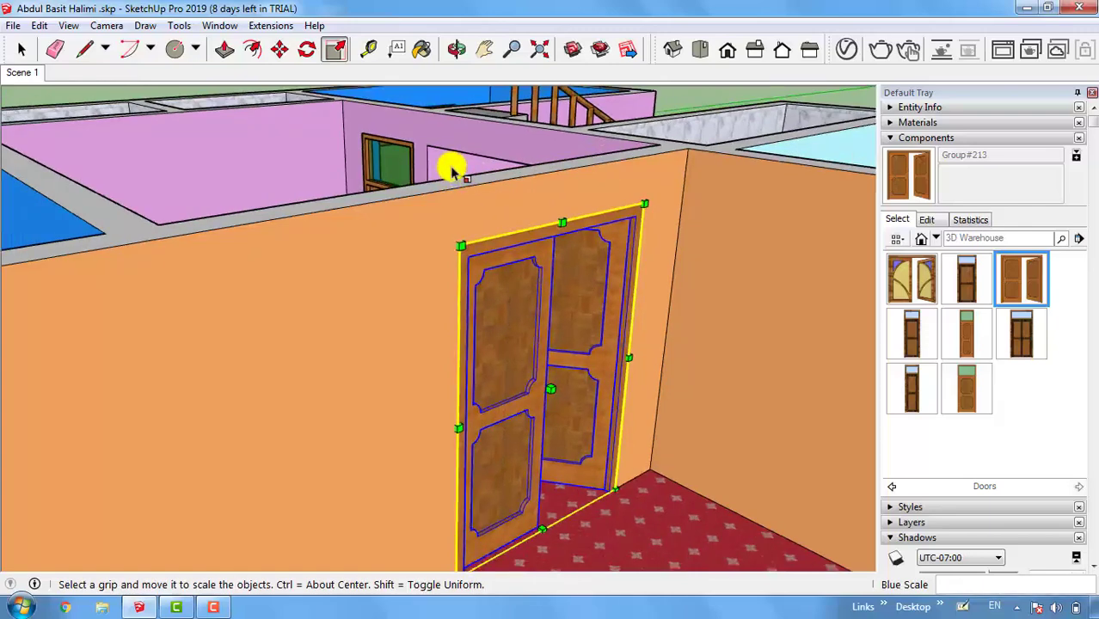
scroll(452, 174, down, 3)
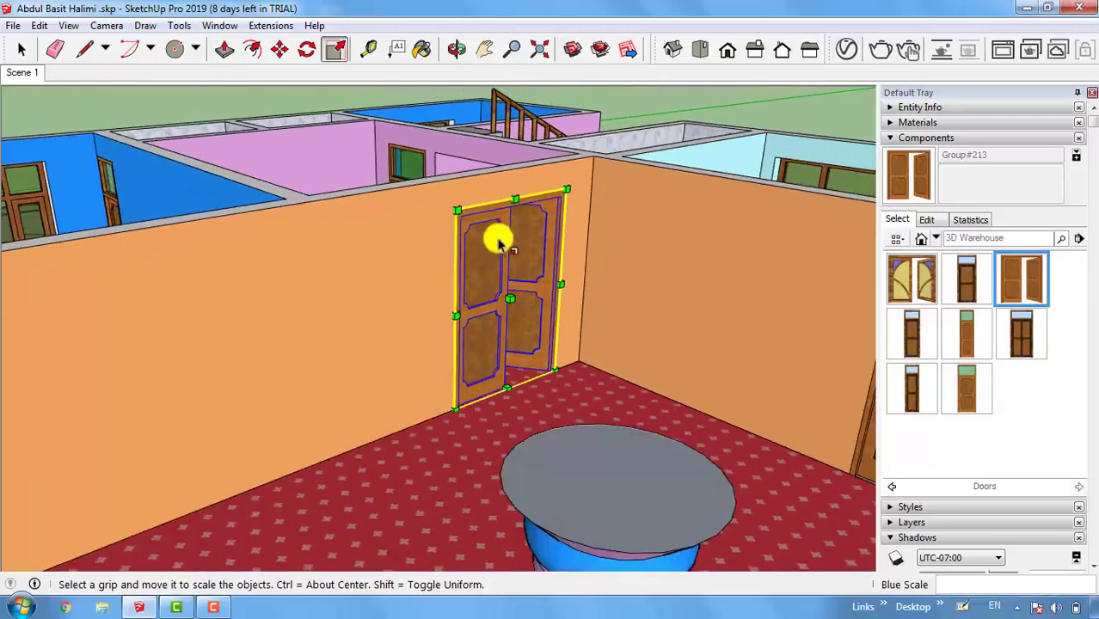
key(space)
click(374, 137)
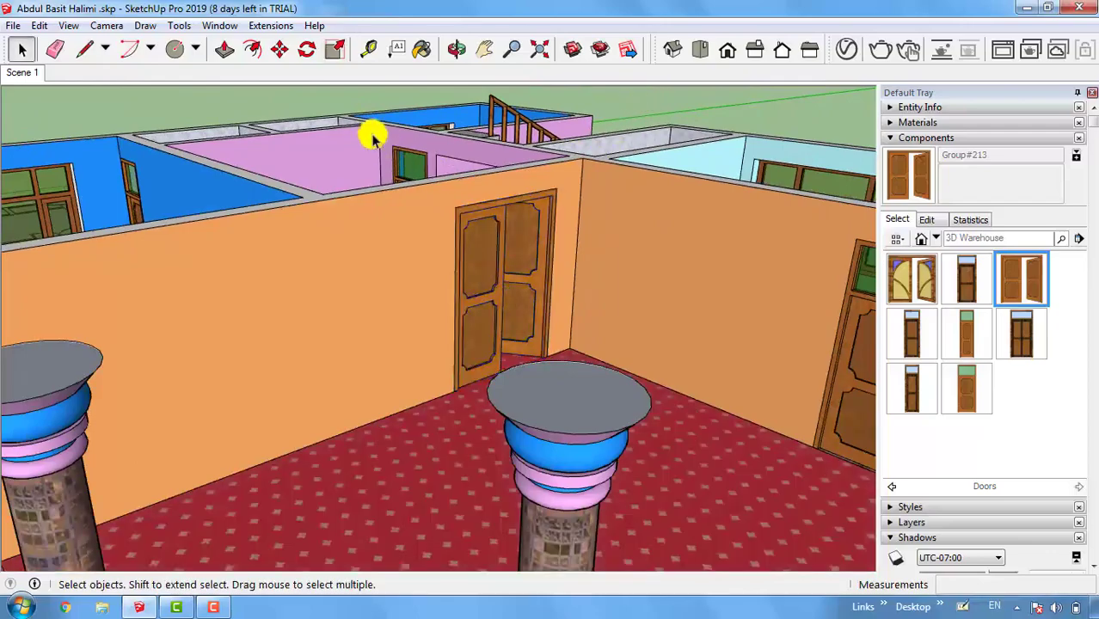
scroll(370, 133, down, 5)
scroll(544, 308, up, 4)
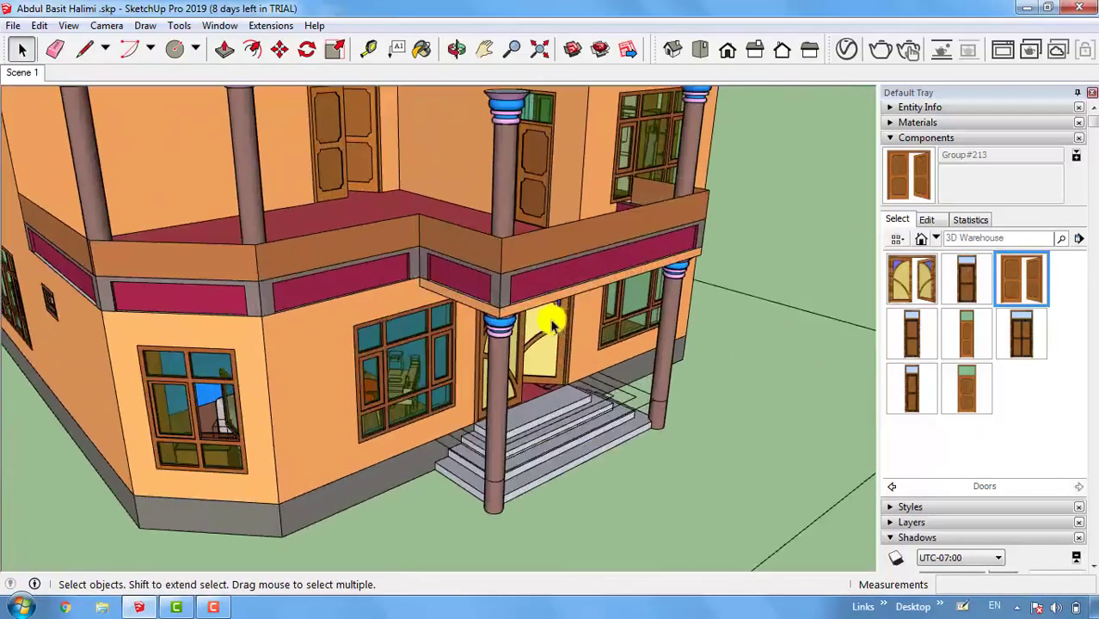
scroll(432, 383, down, 5)
scroll(469, 174, up, 3)
scroll(410, 277, down, 1)
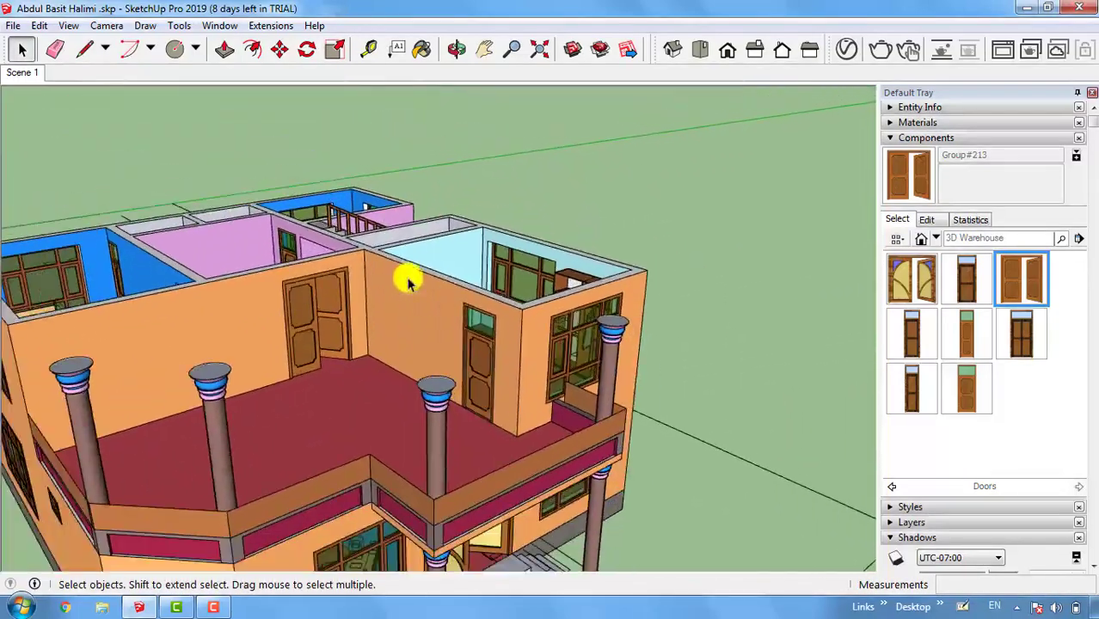